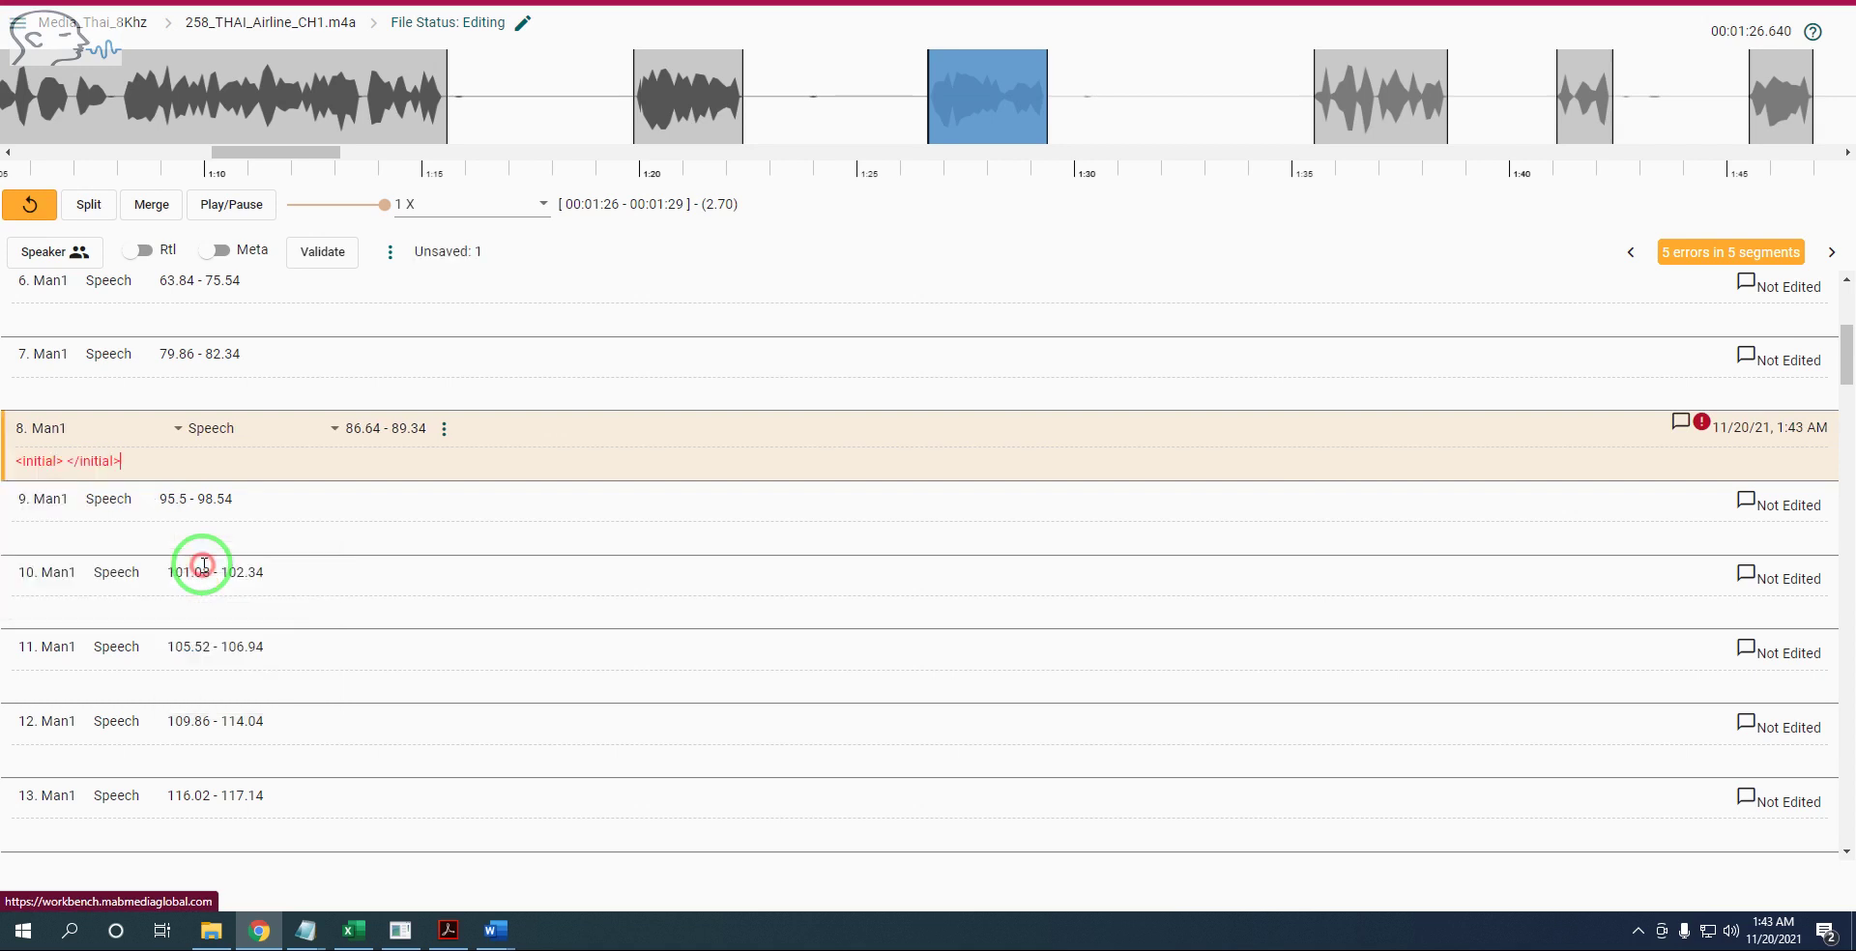
- Replace segment 8's text with the abbreviations "SMS MMS UK SC CM PM" and trim it back to "SMS"
click(70, 462)
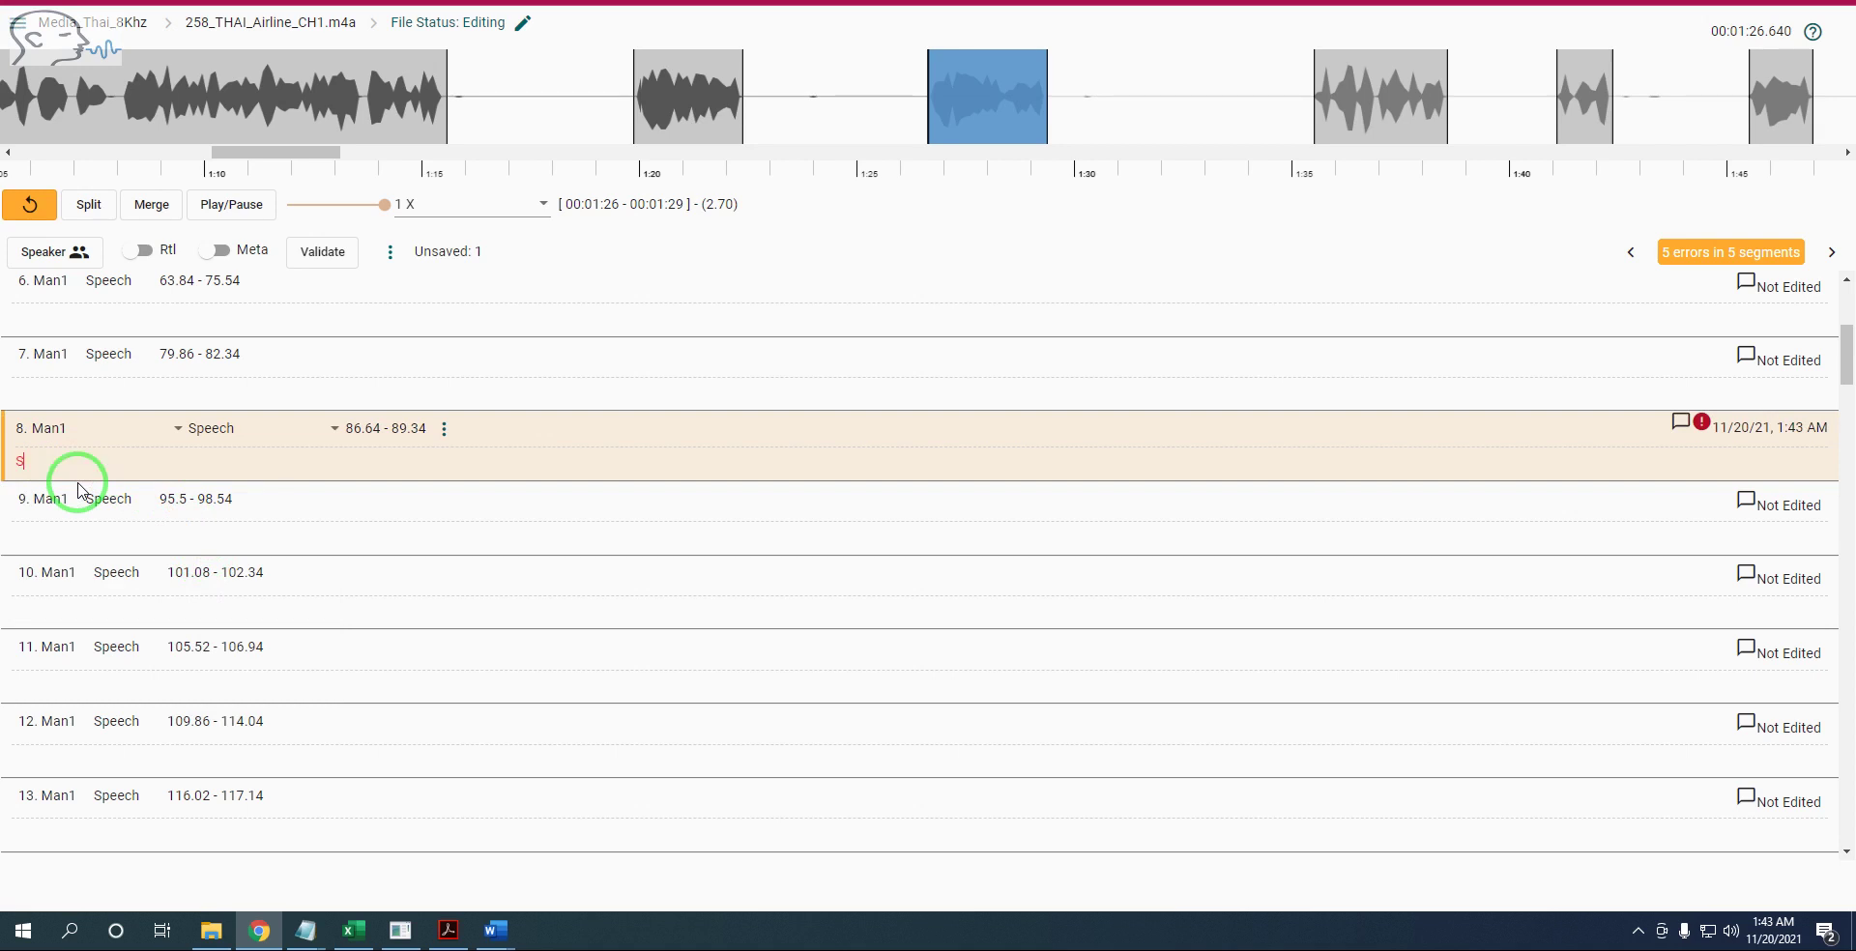
text(MMS)
text(SC CM PM)
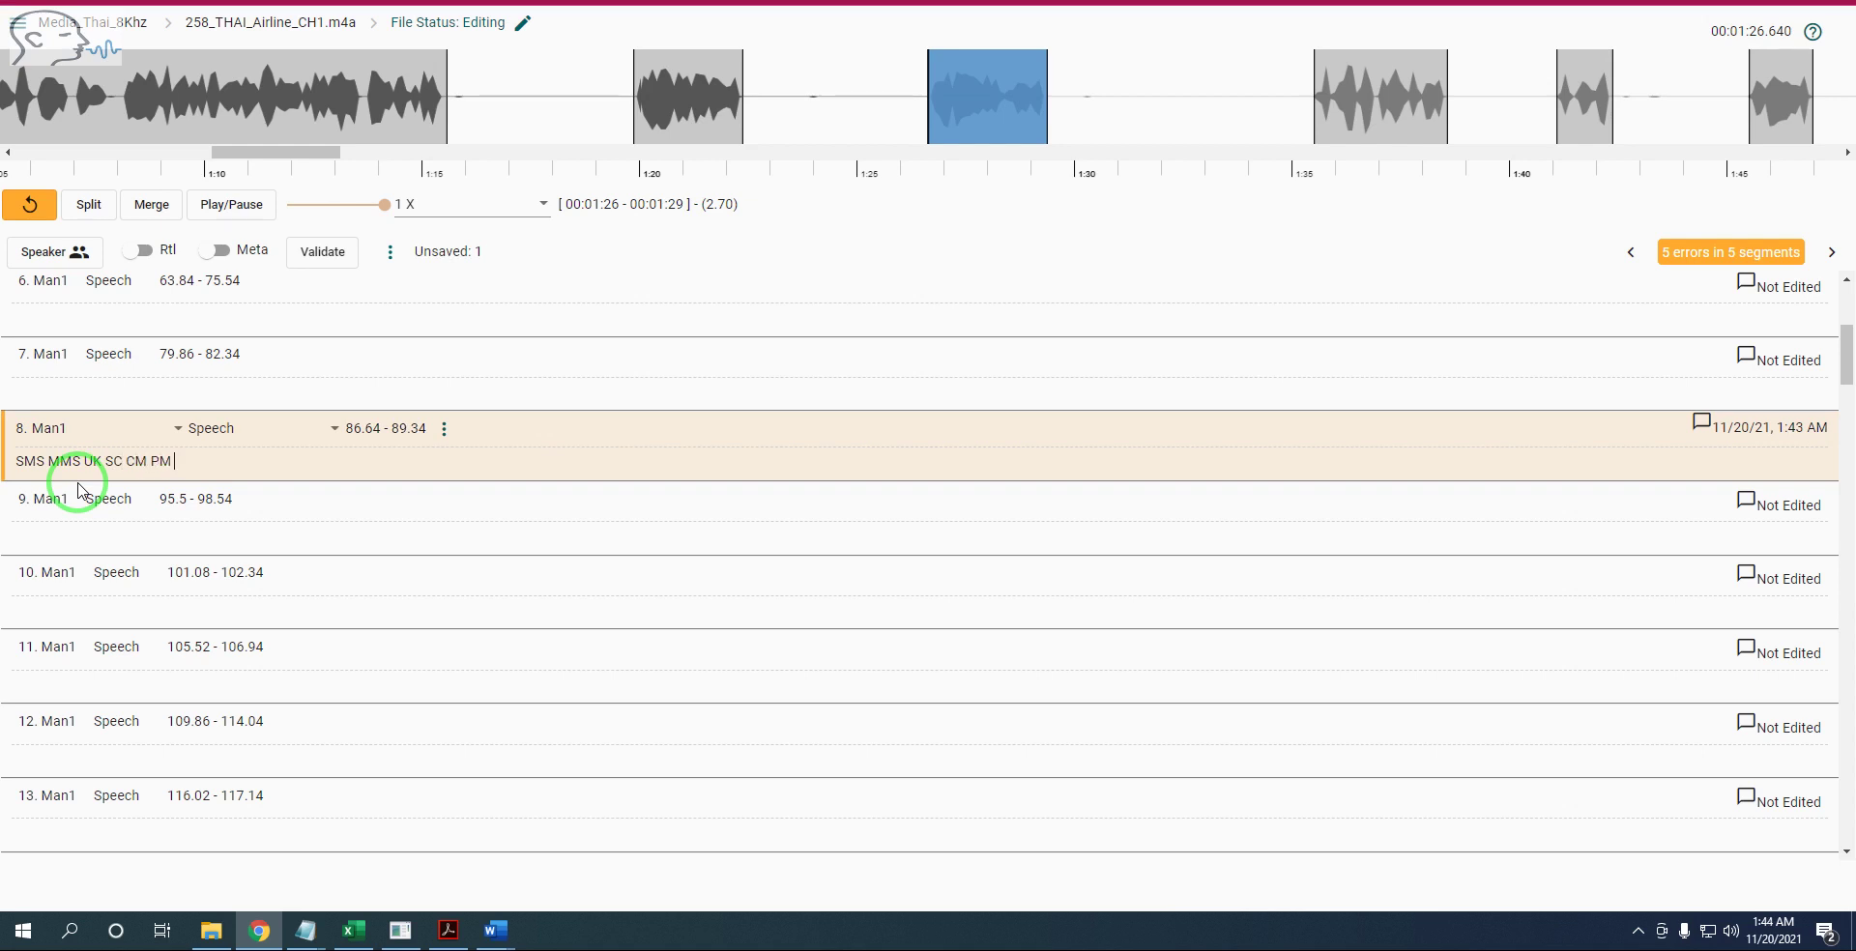
key(BackSpace)
key(BackSpace)
key(BackSpace)
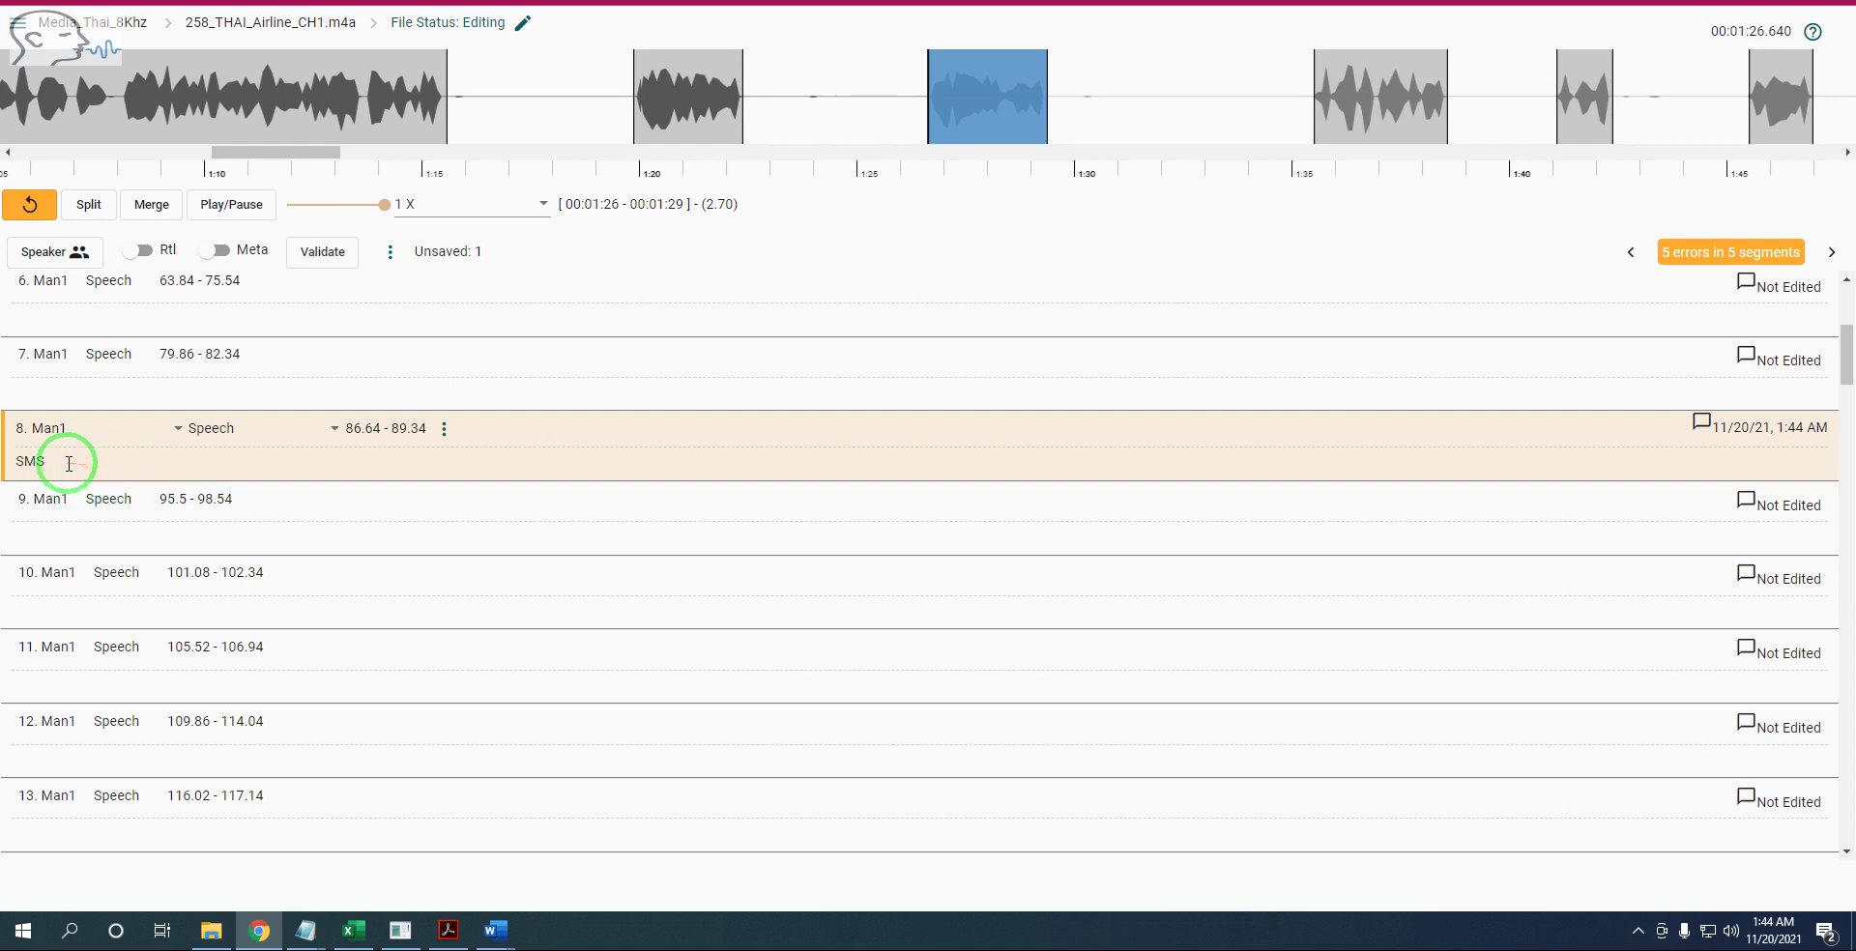
- Wrap the word SMS in segment 8 in an <initial> text tag
click(45, 459)
drag(45, 459, 13, 462)
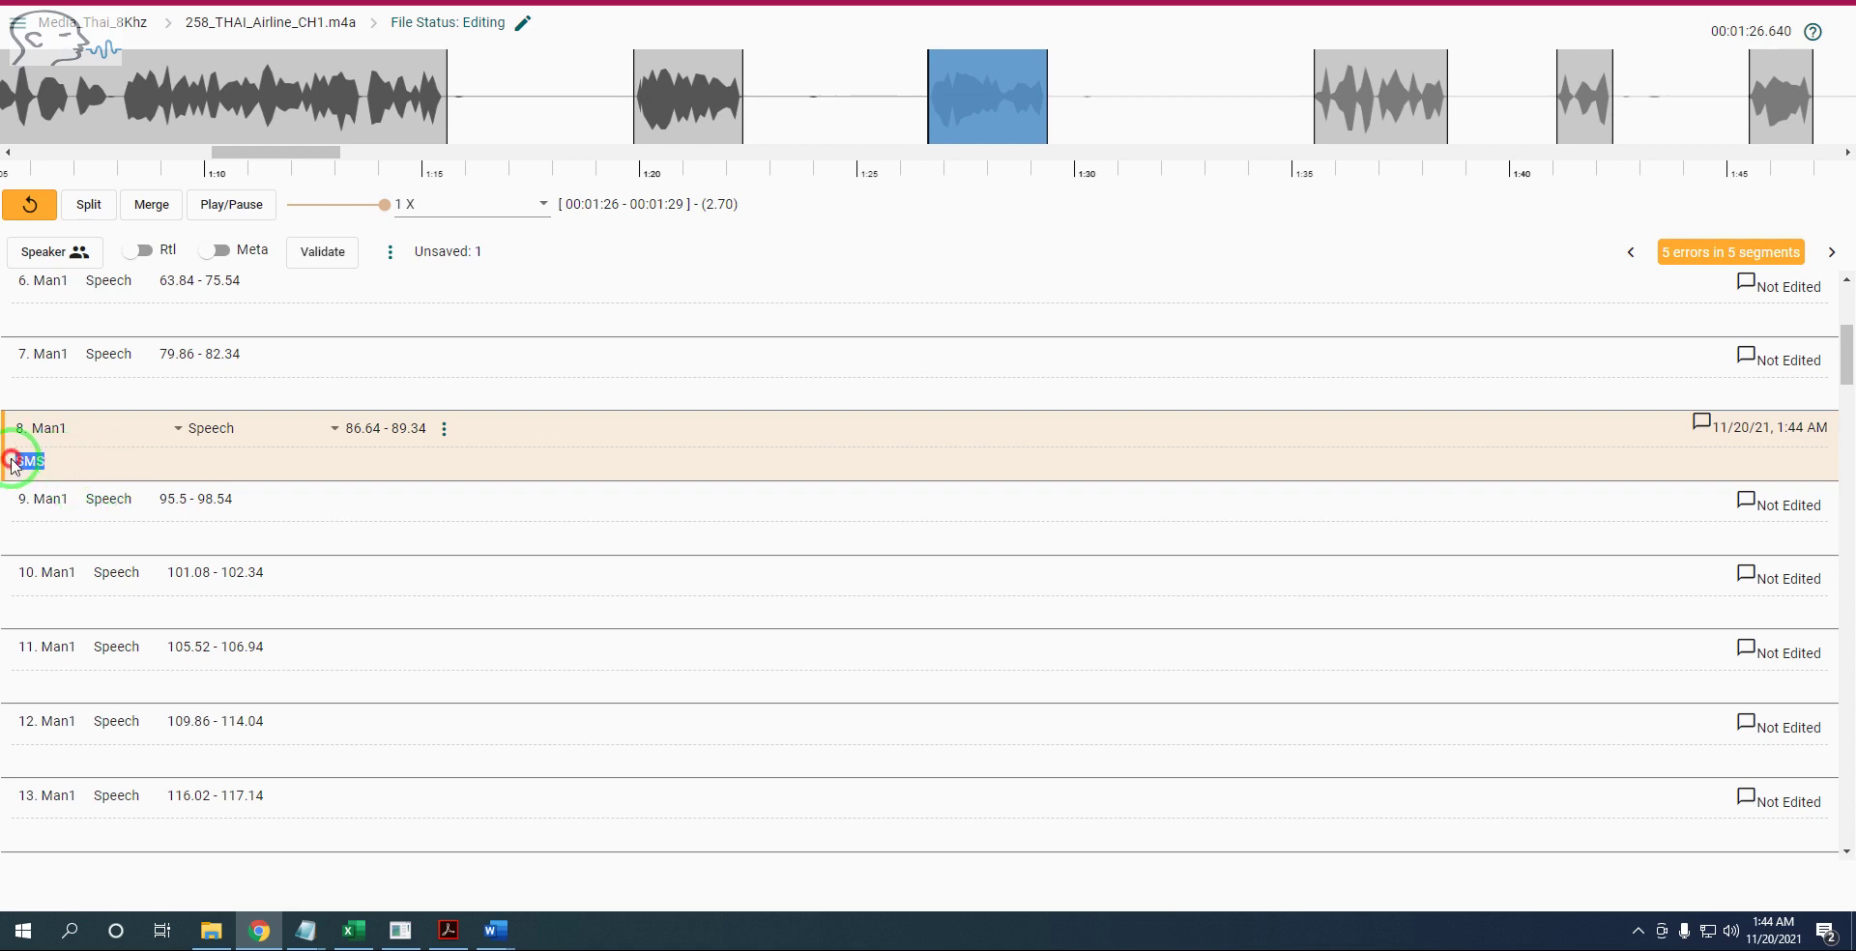
click(126, 462)
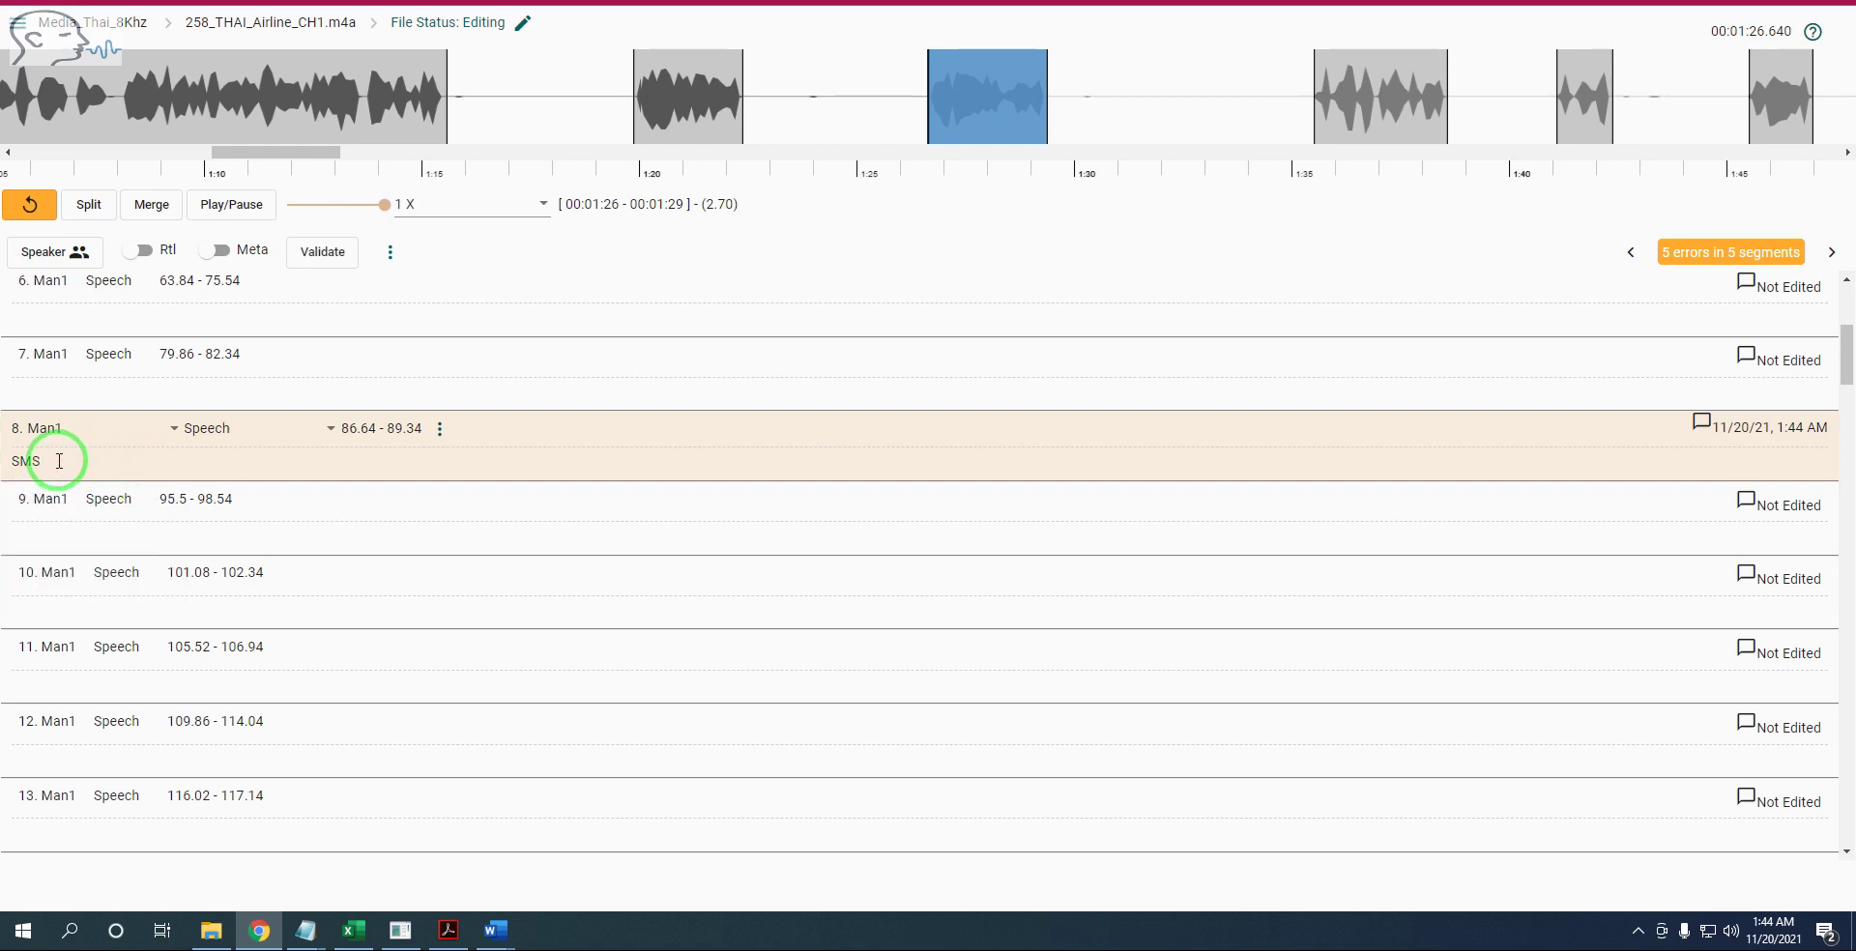
drag(66, 455, 14, 462)
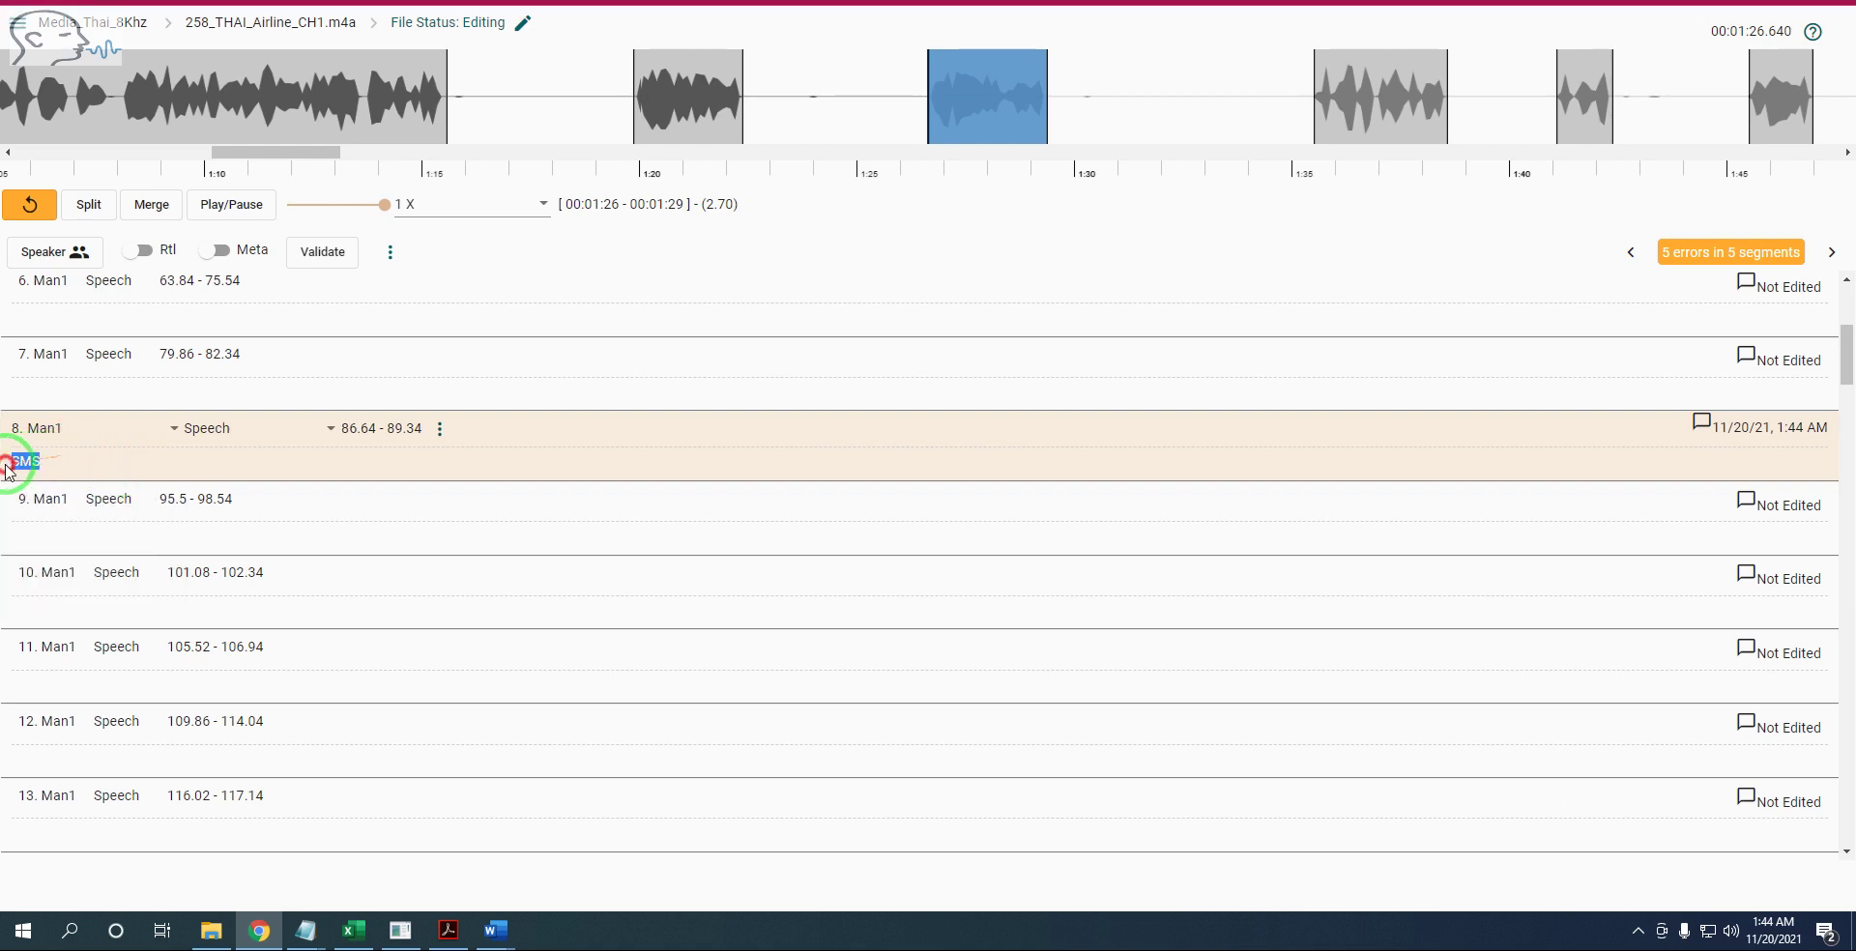
mouse_move(74, 536)
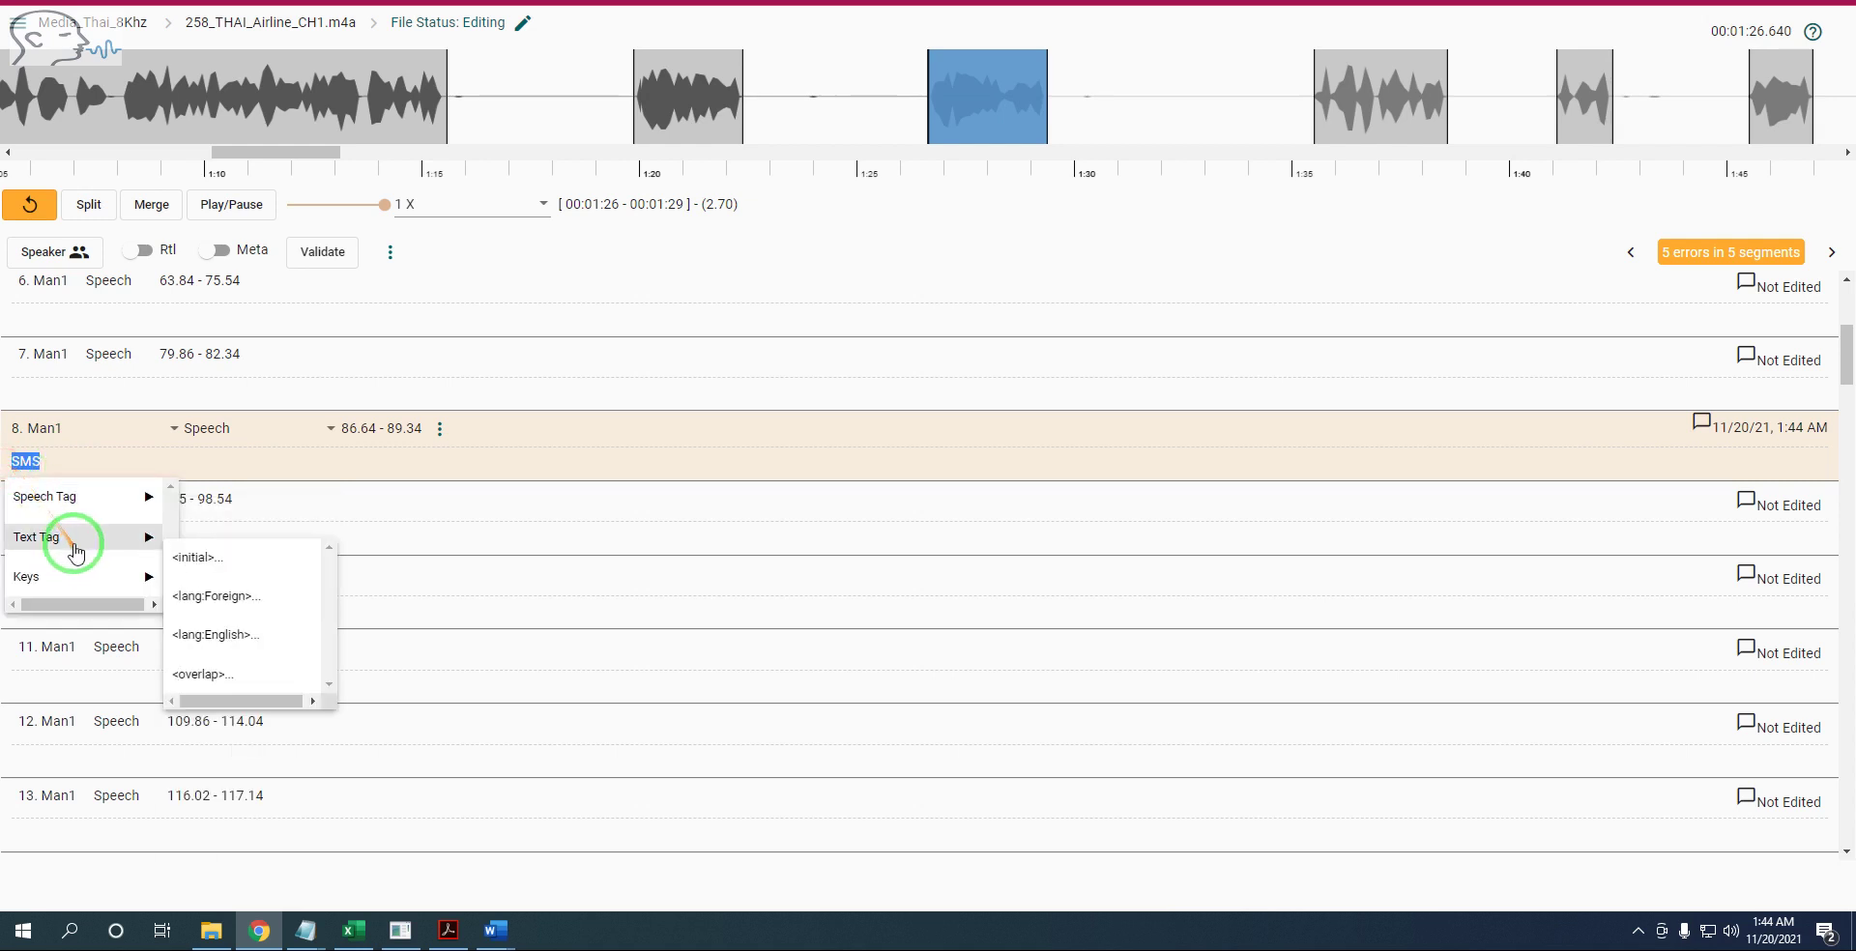
click(196, 557)
click(101, 462)
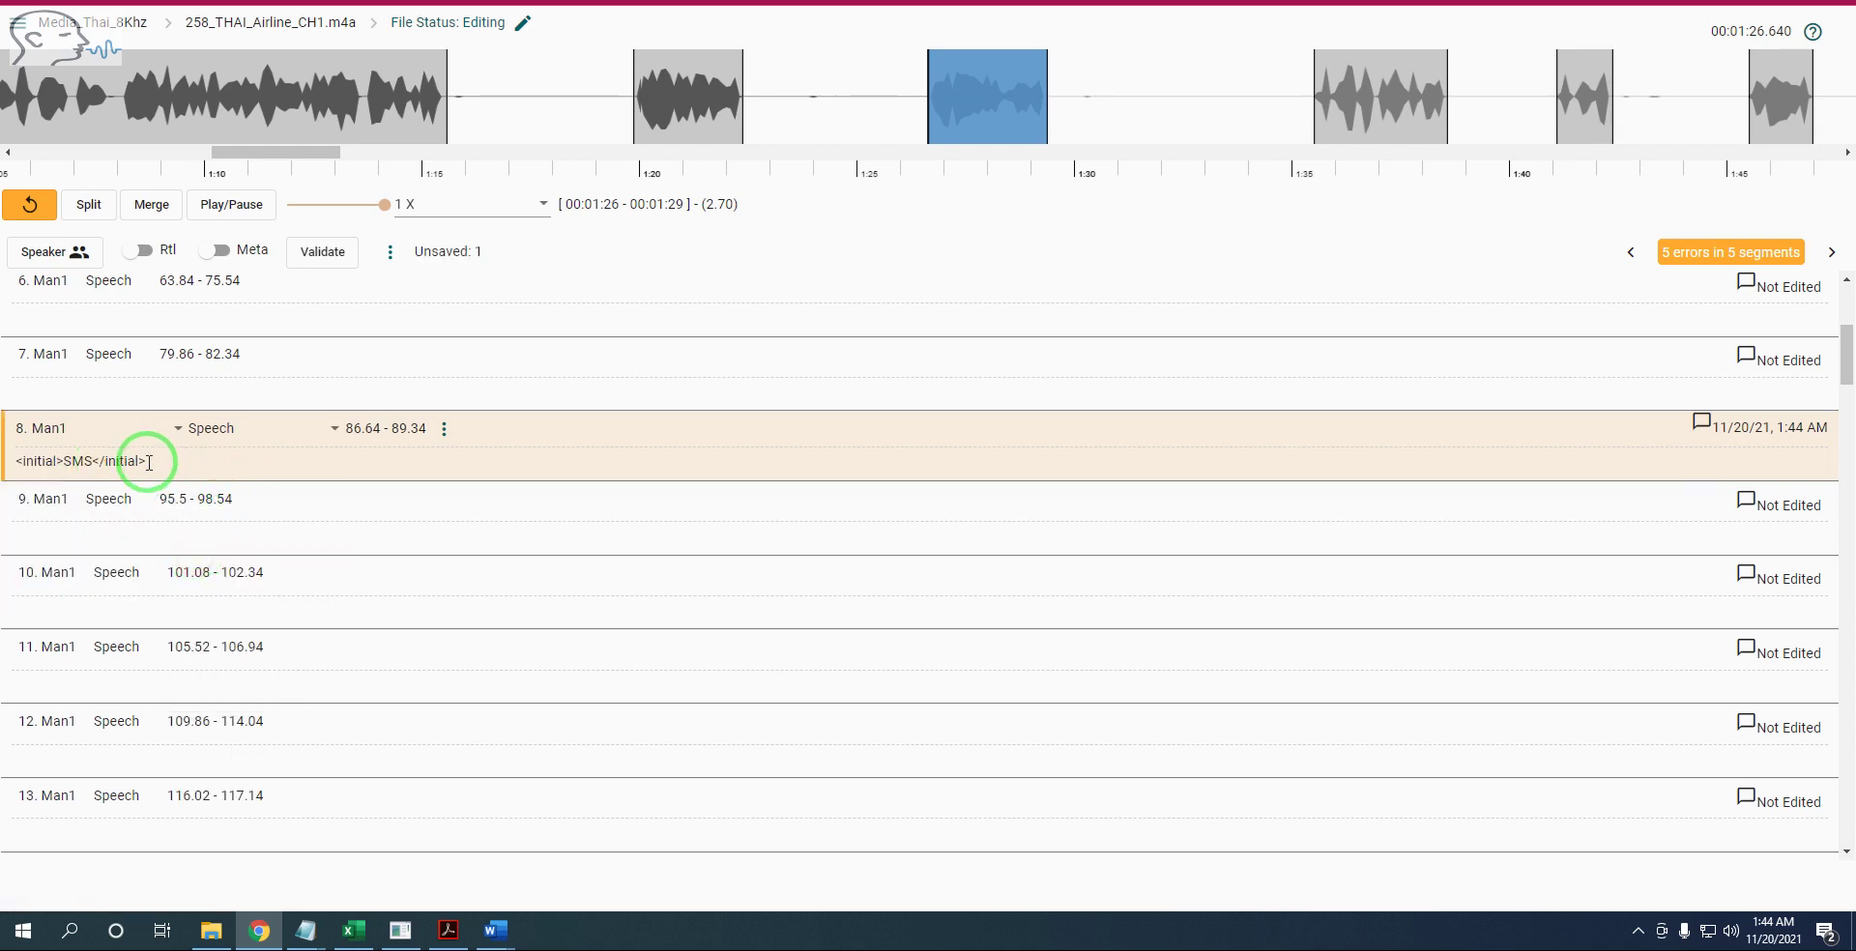
text(/)
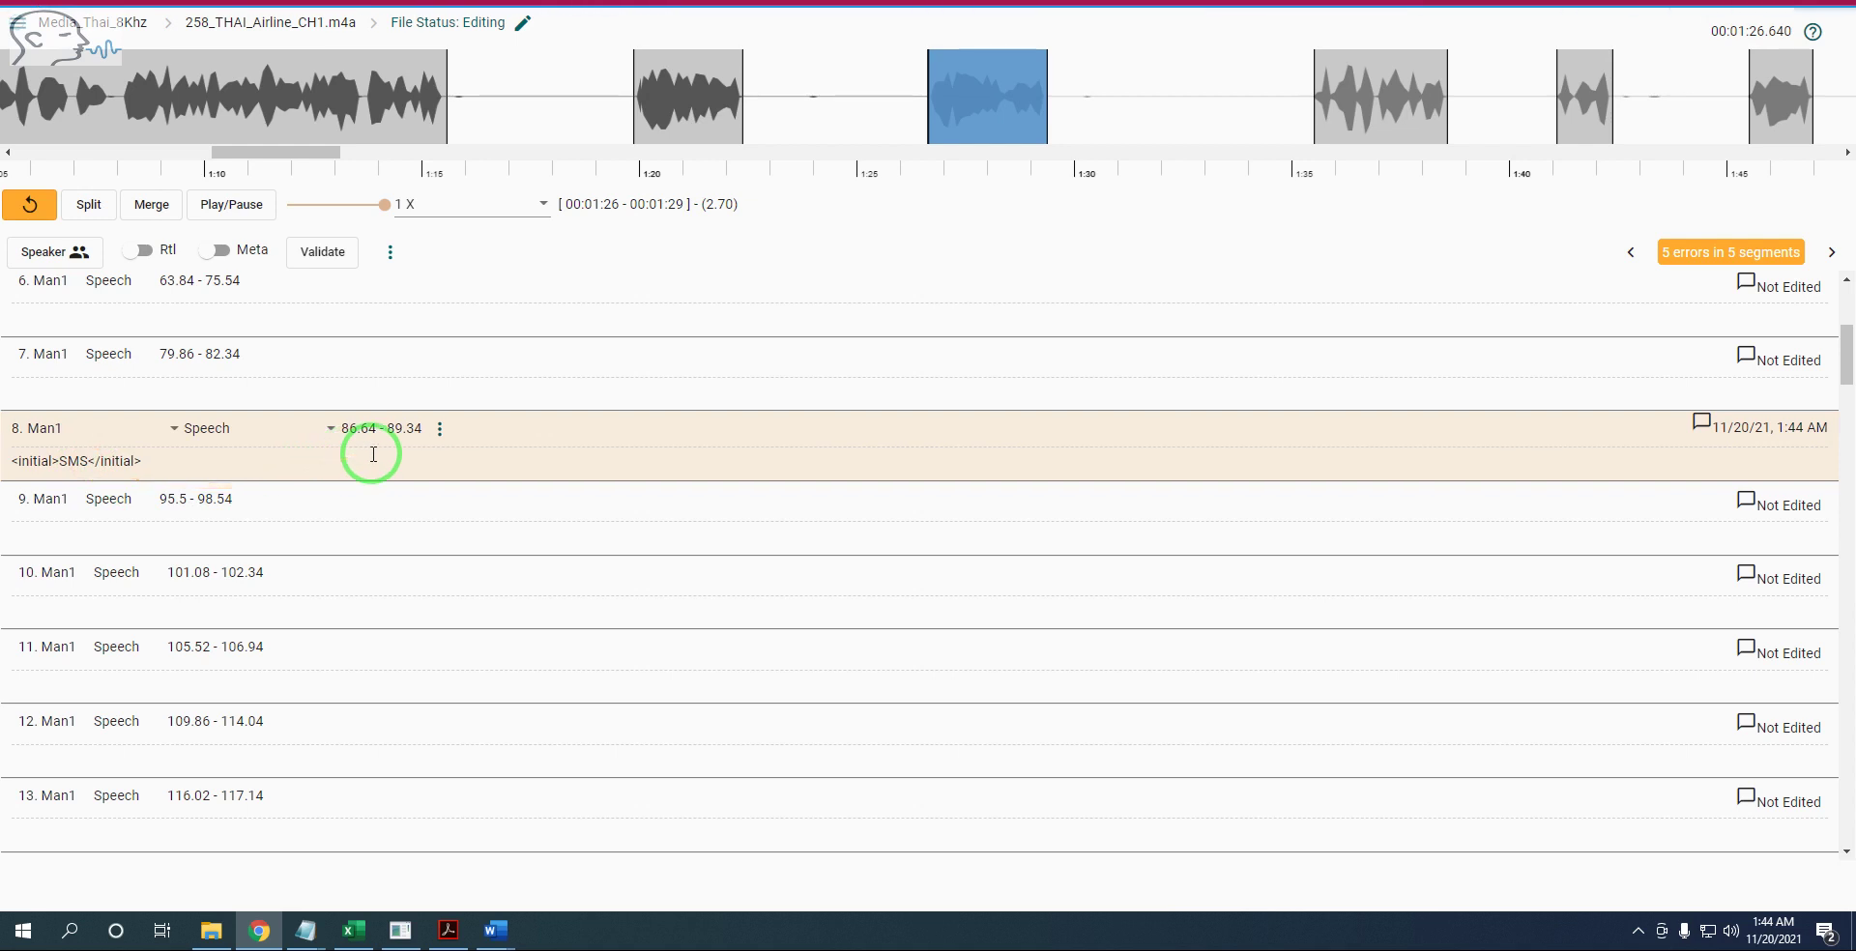
click(174, 449)
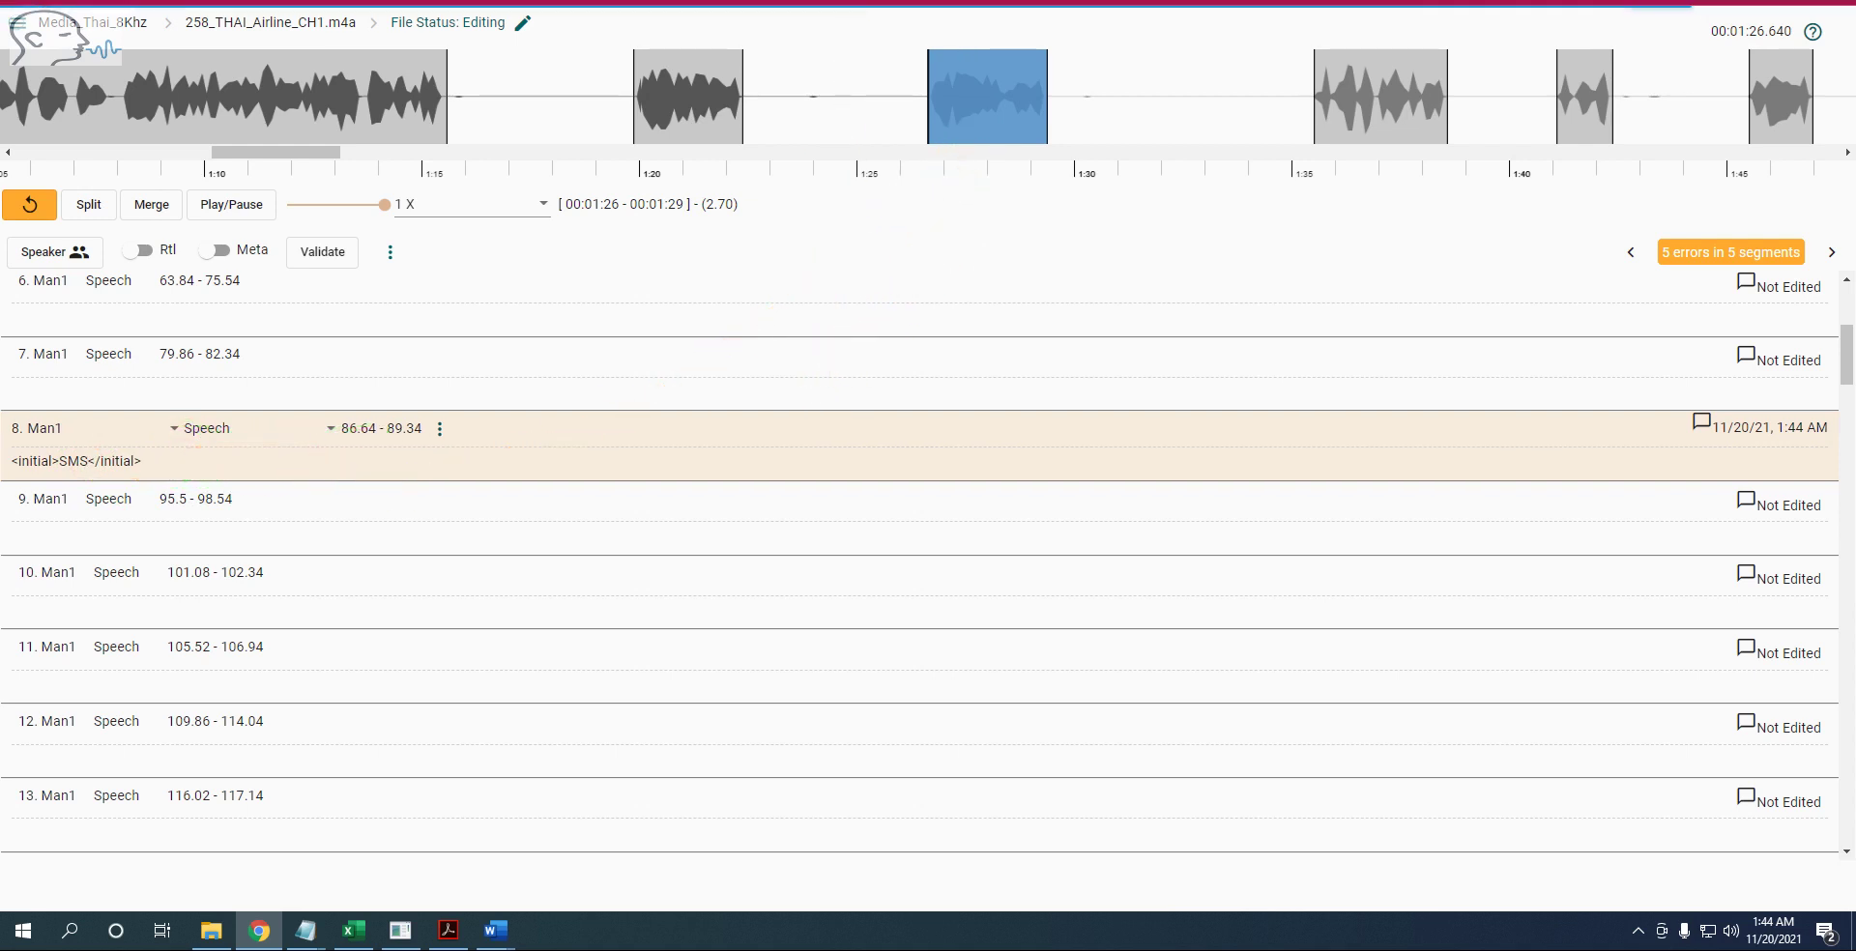
- Switch to the file 255_THAI_Airline_CH1.m4a, play segment 30 and examine how its SMS abbreviation is tagged
click(676, 0)
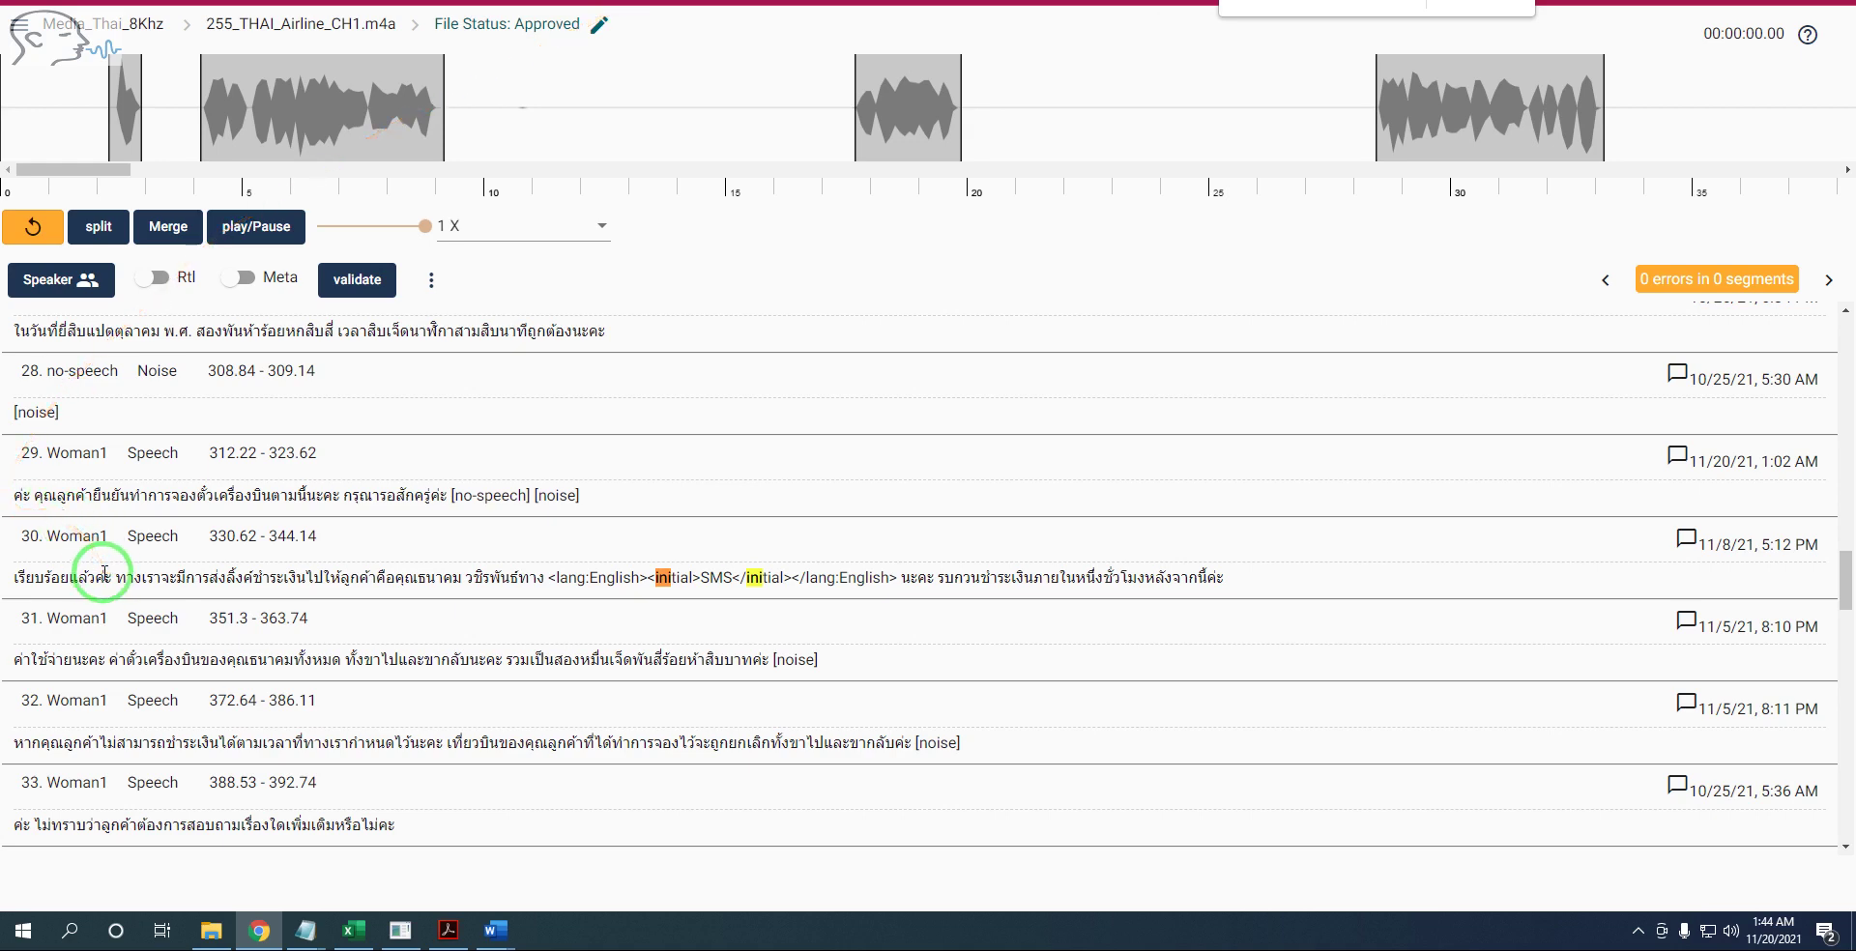
click(290, 580)
click(277, 232)
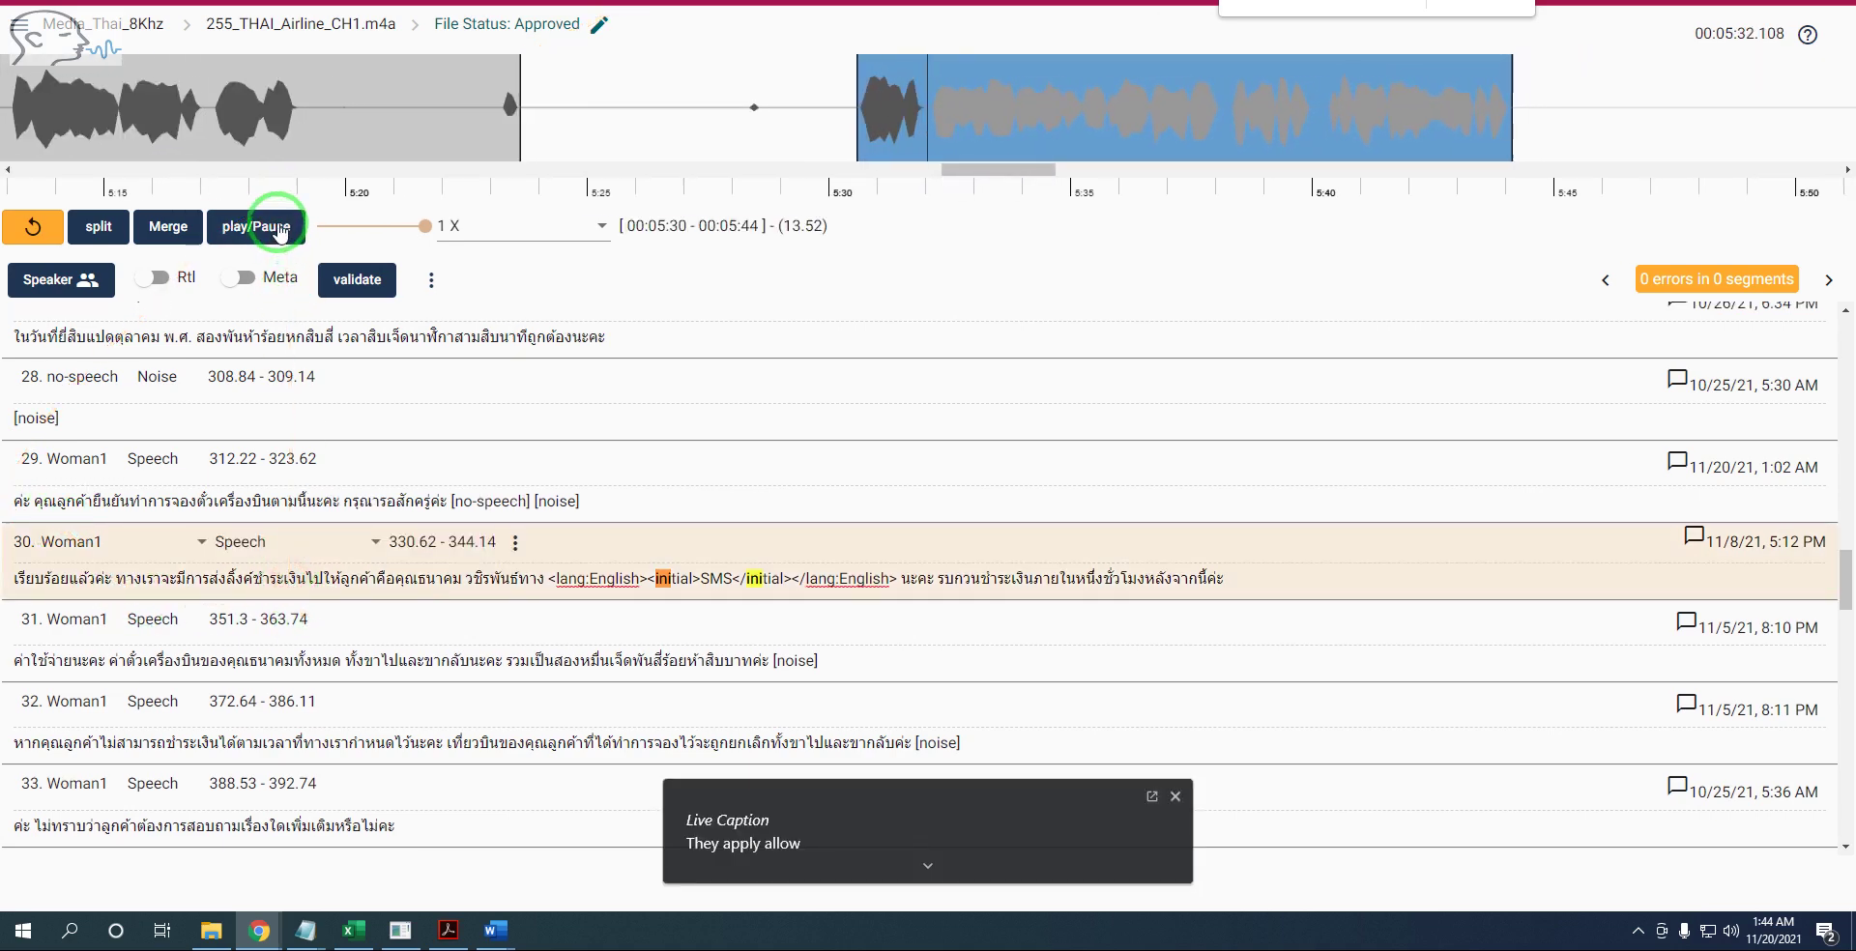
click(1175, 796)
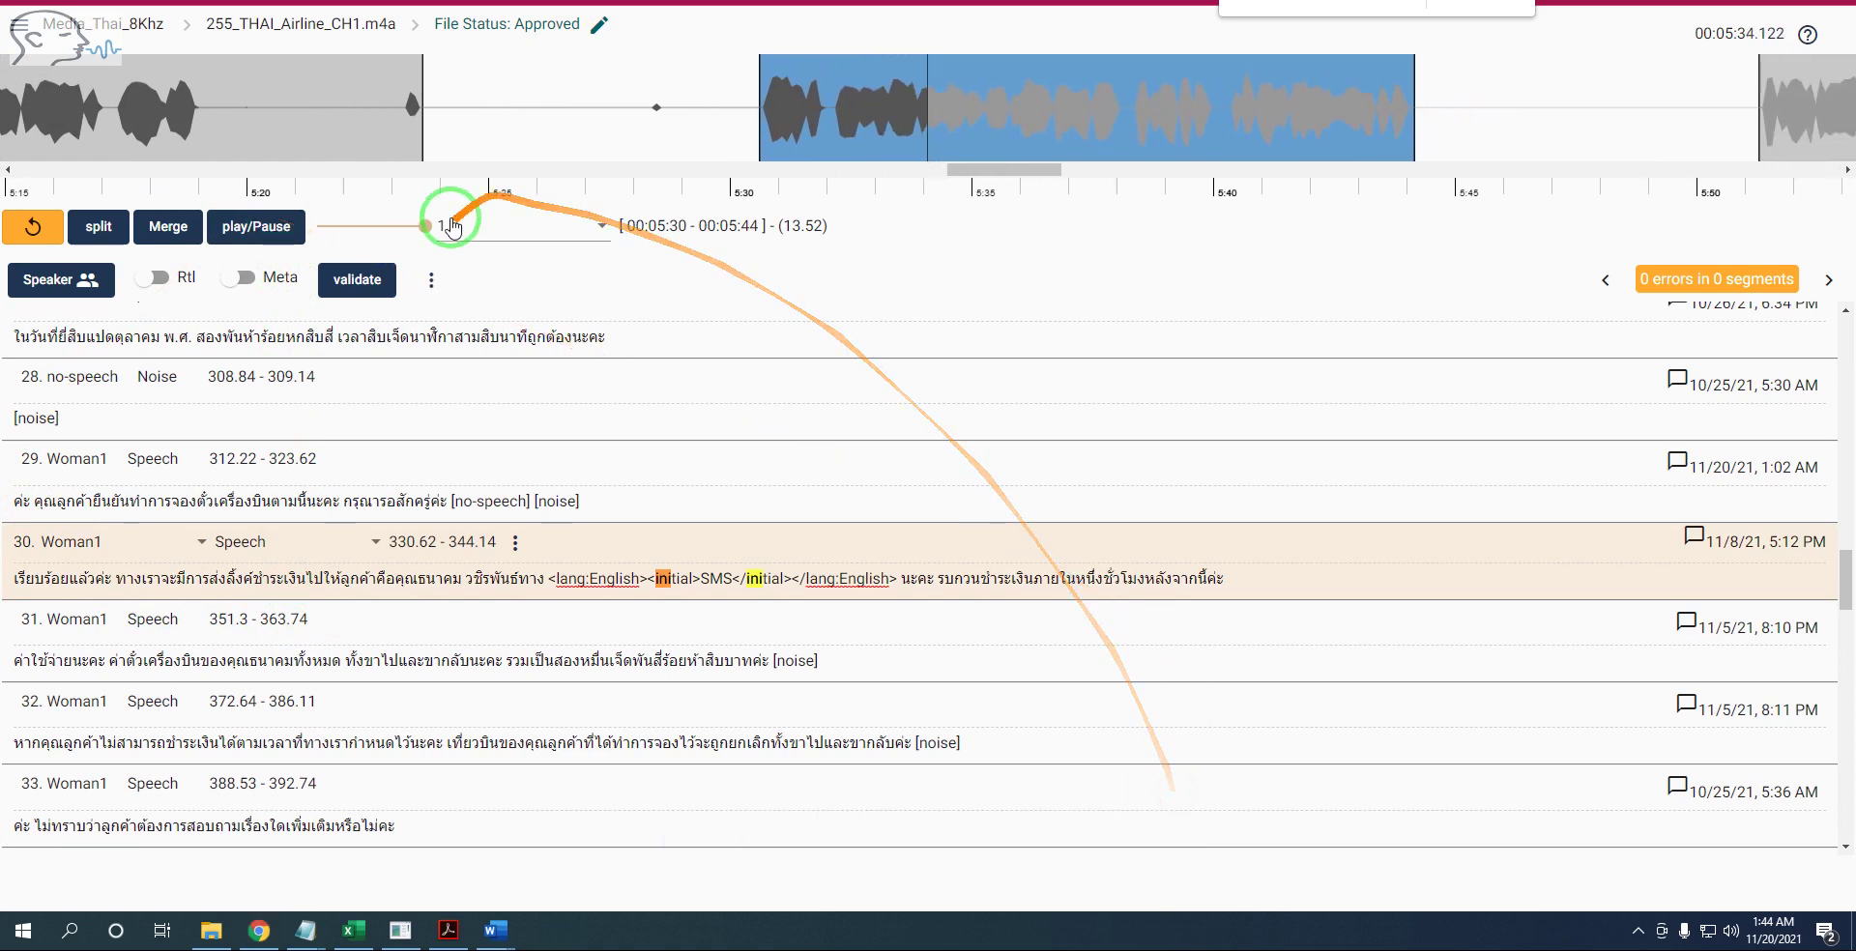
click(270, 214)
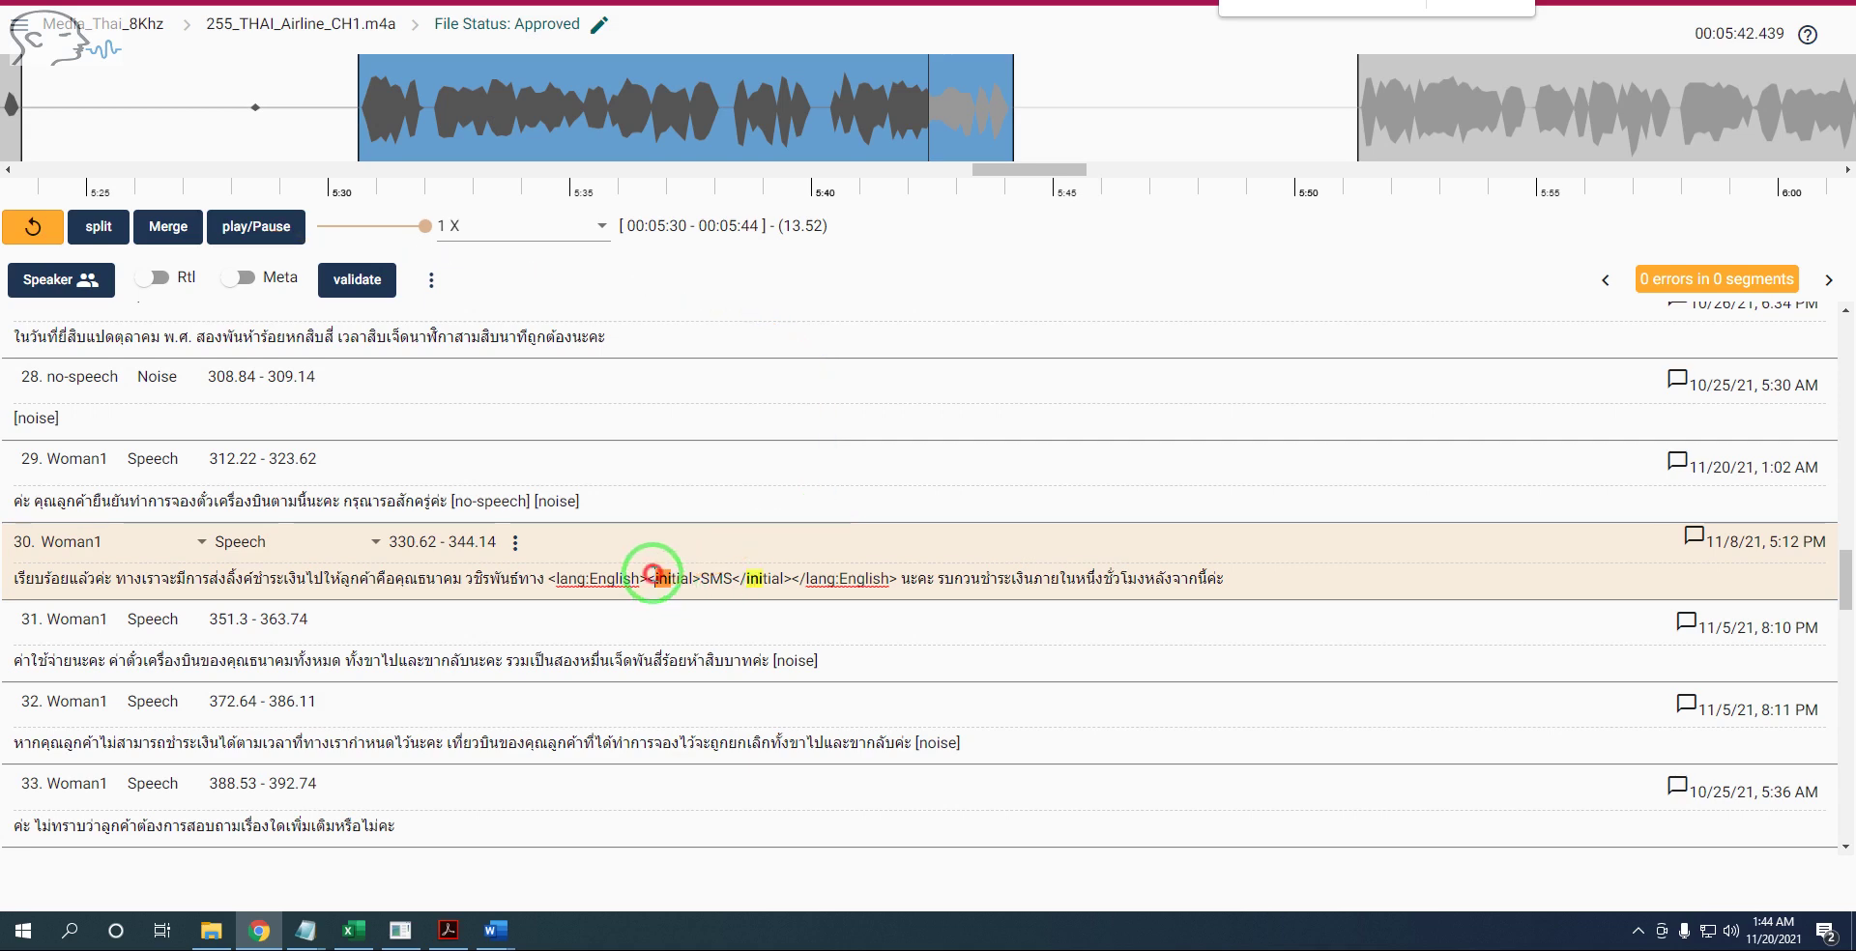
drag(656, 578, 781, 577)
right_click(781, 577)
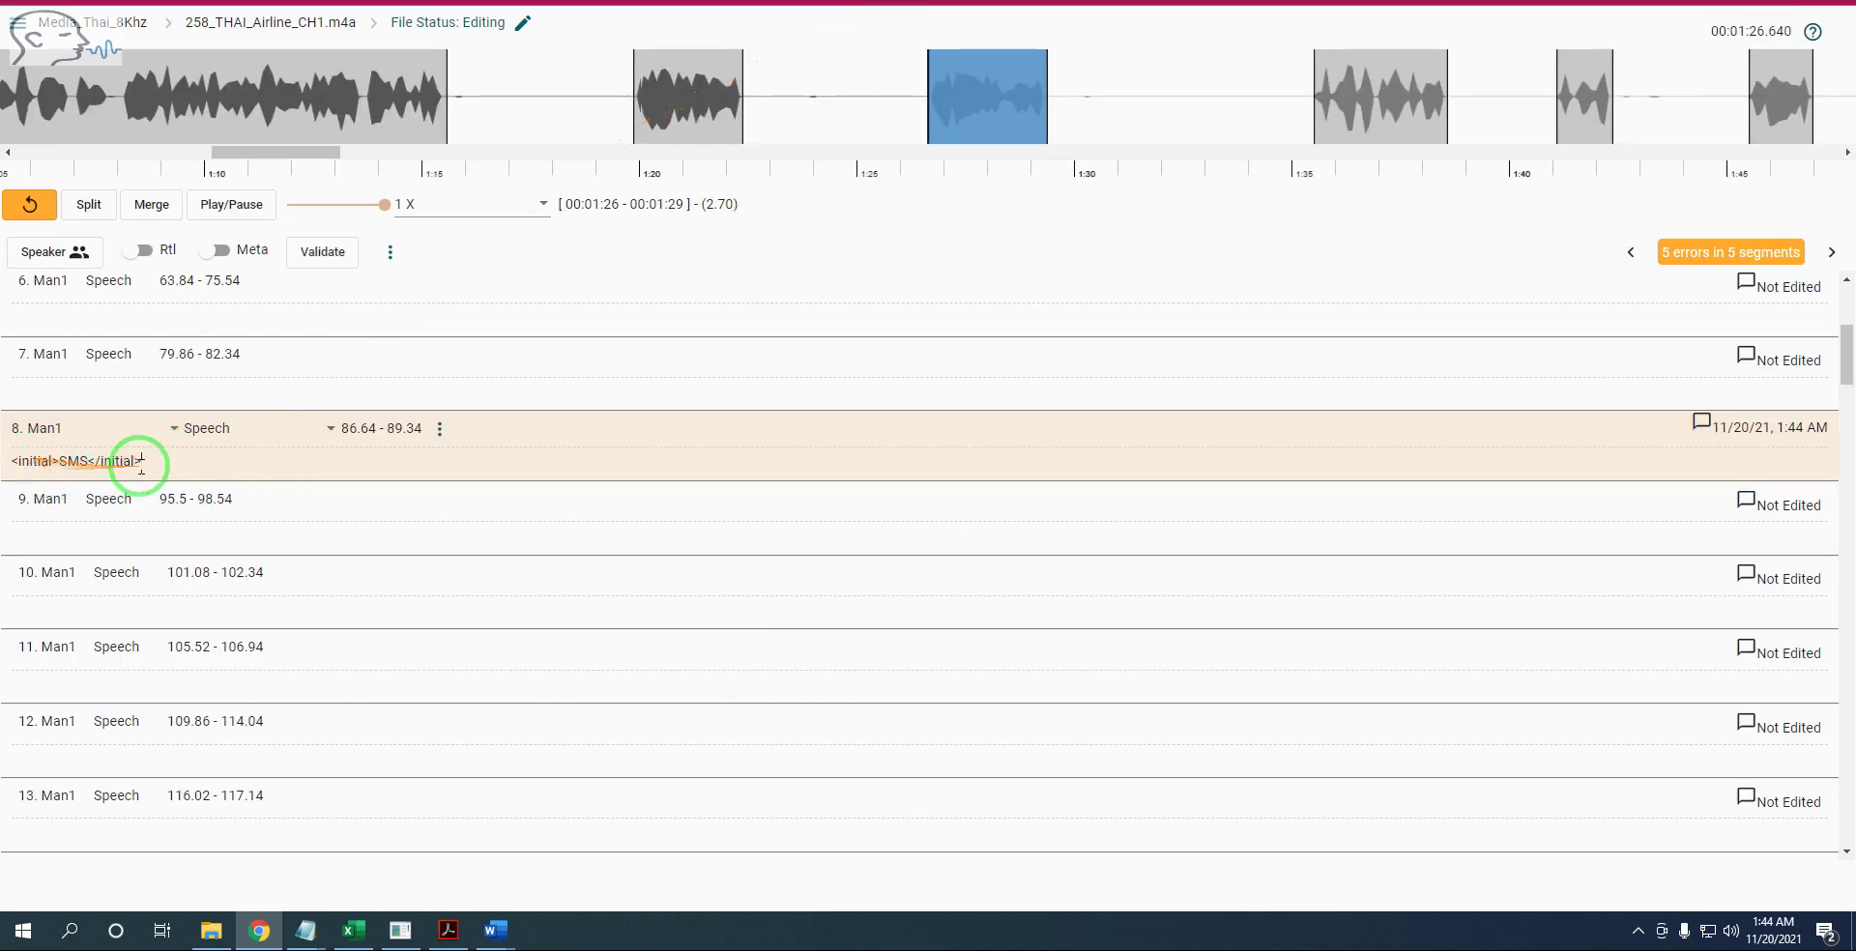
- Return to 258_THAI_Airline_CH1.m4a, enclose segment 8's whole initial-tagged SMS in a <lang:English> tag and highlight the inner tag pair
drag(151, 460, 14, 460)
right_click(22, 460)
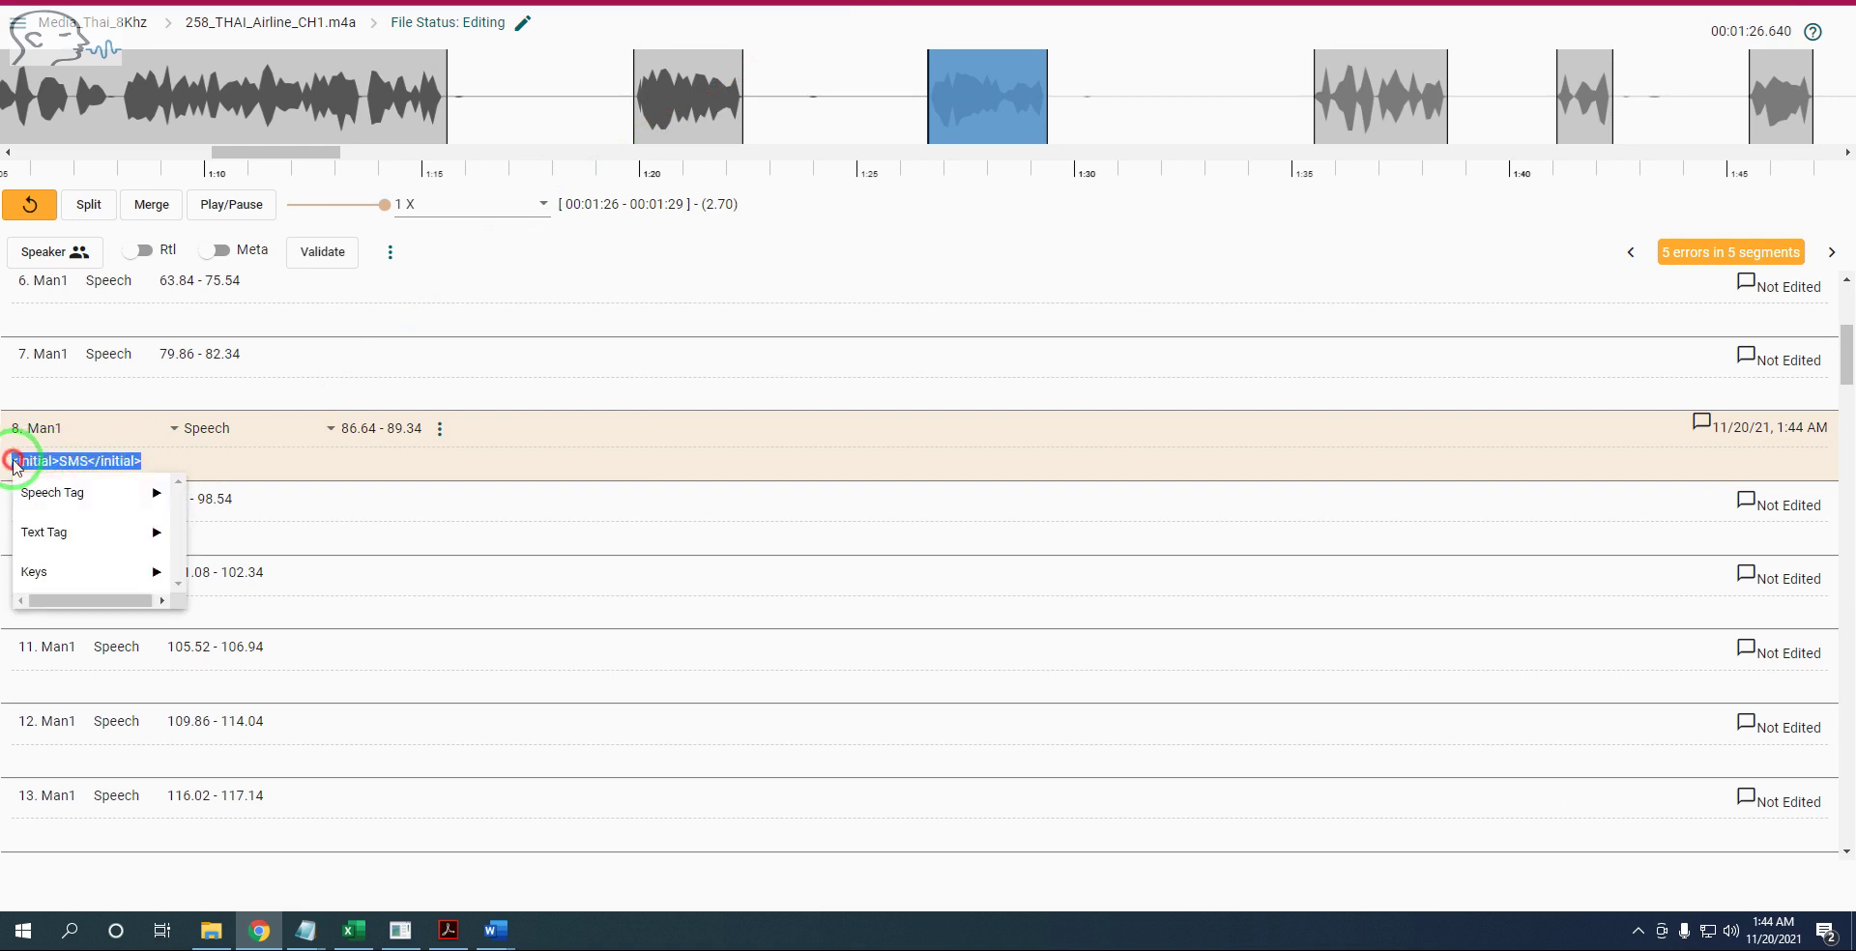
mouse_move(145, 536)
click(223, 630)
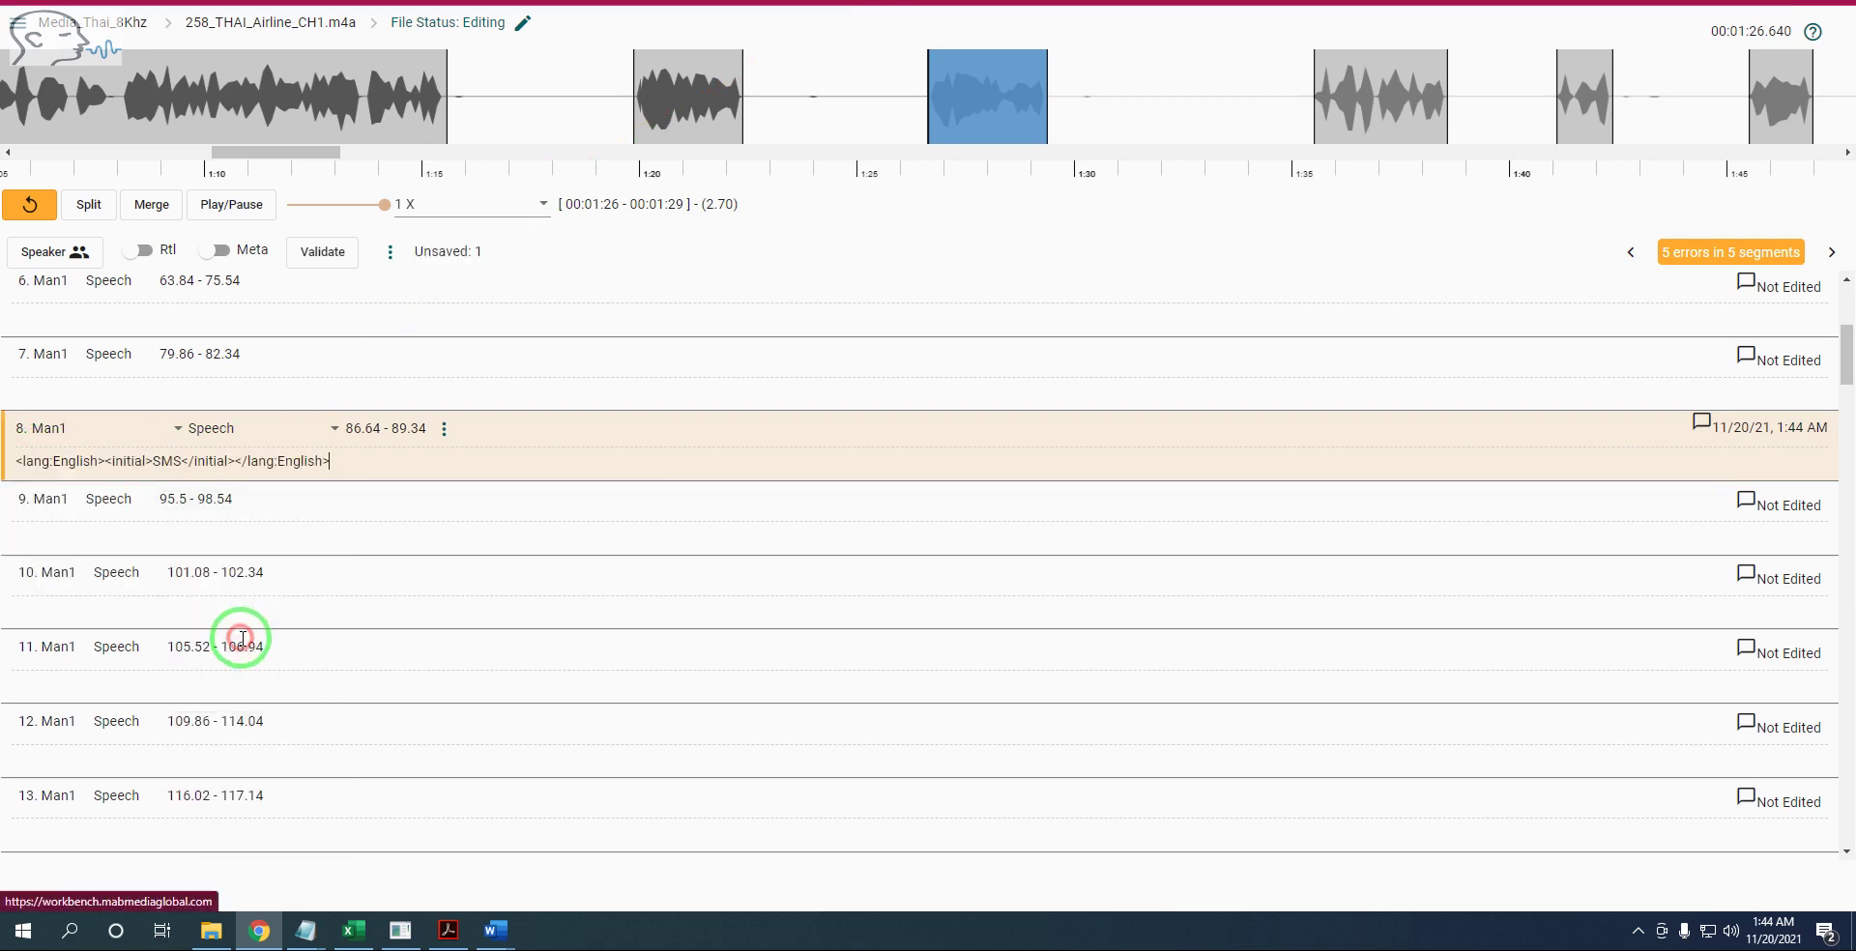
right_click(147, 462)
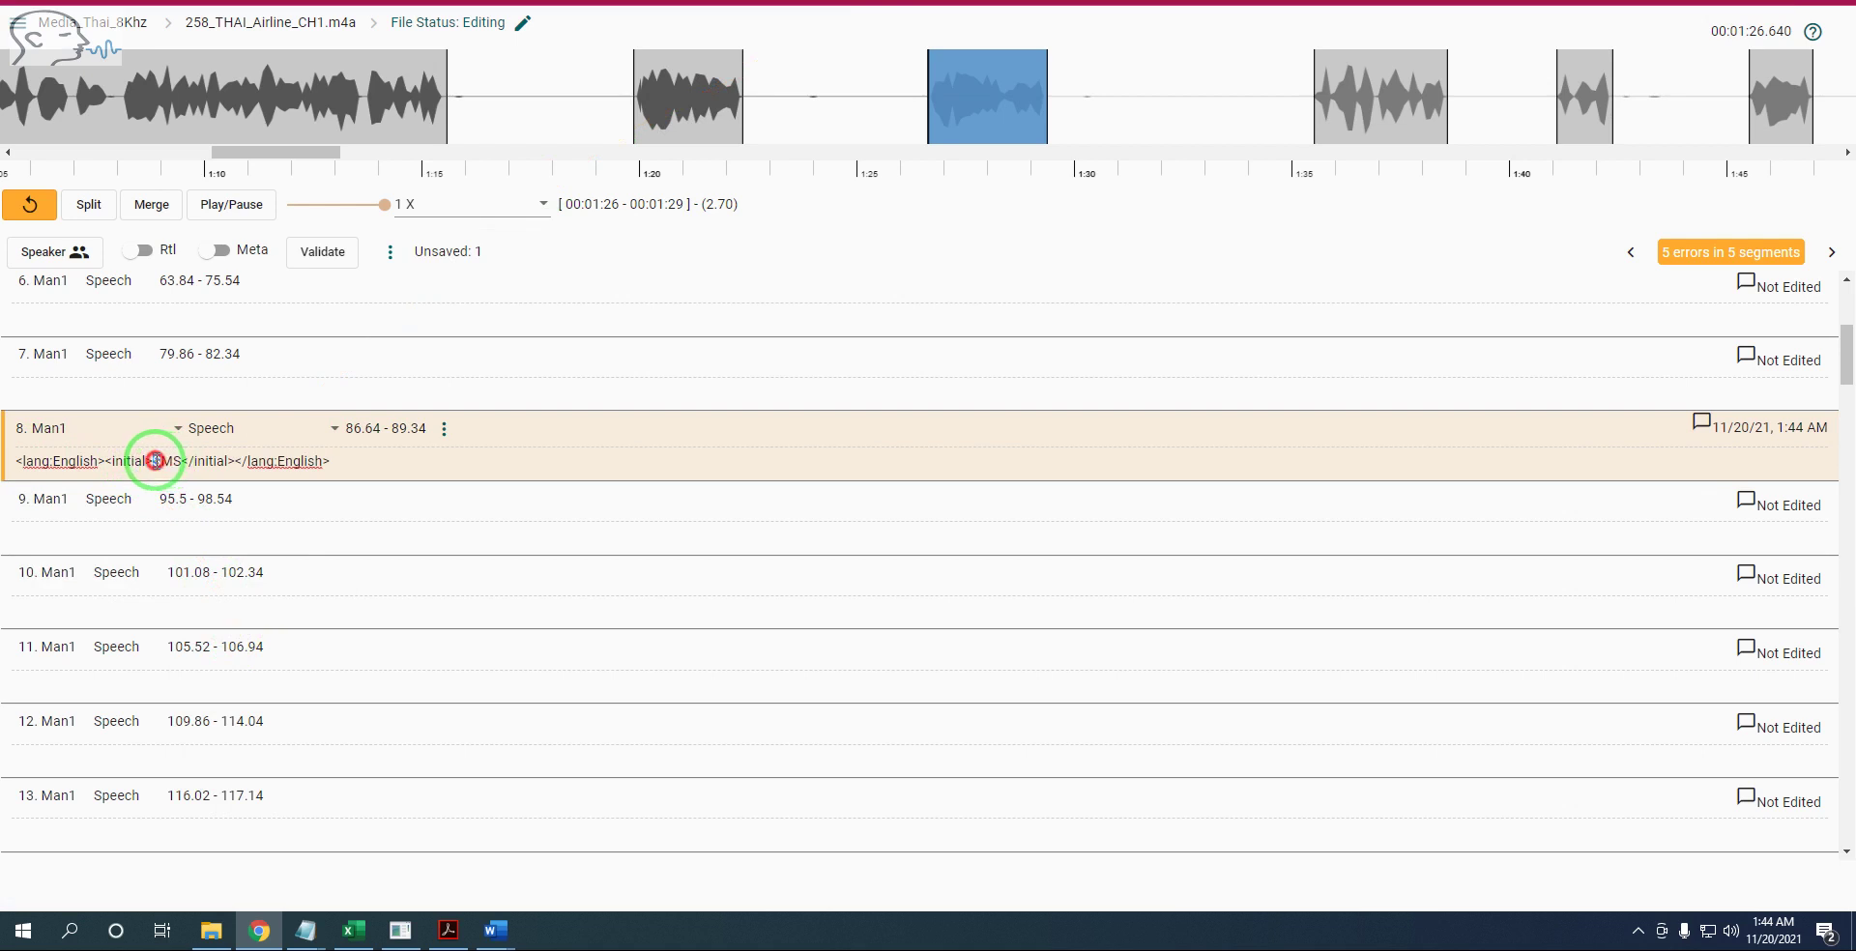
click(91, 460)
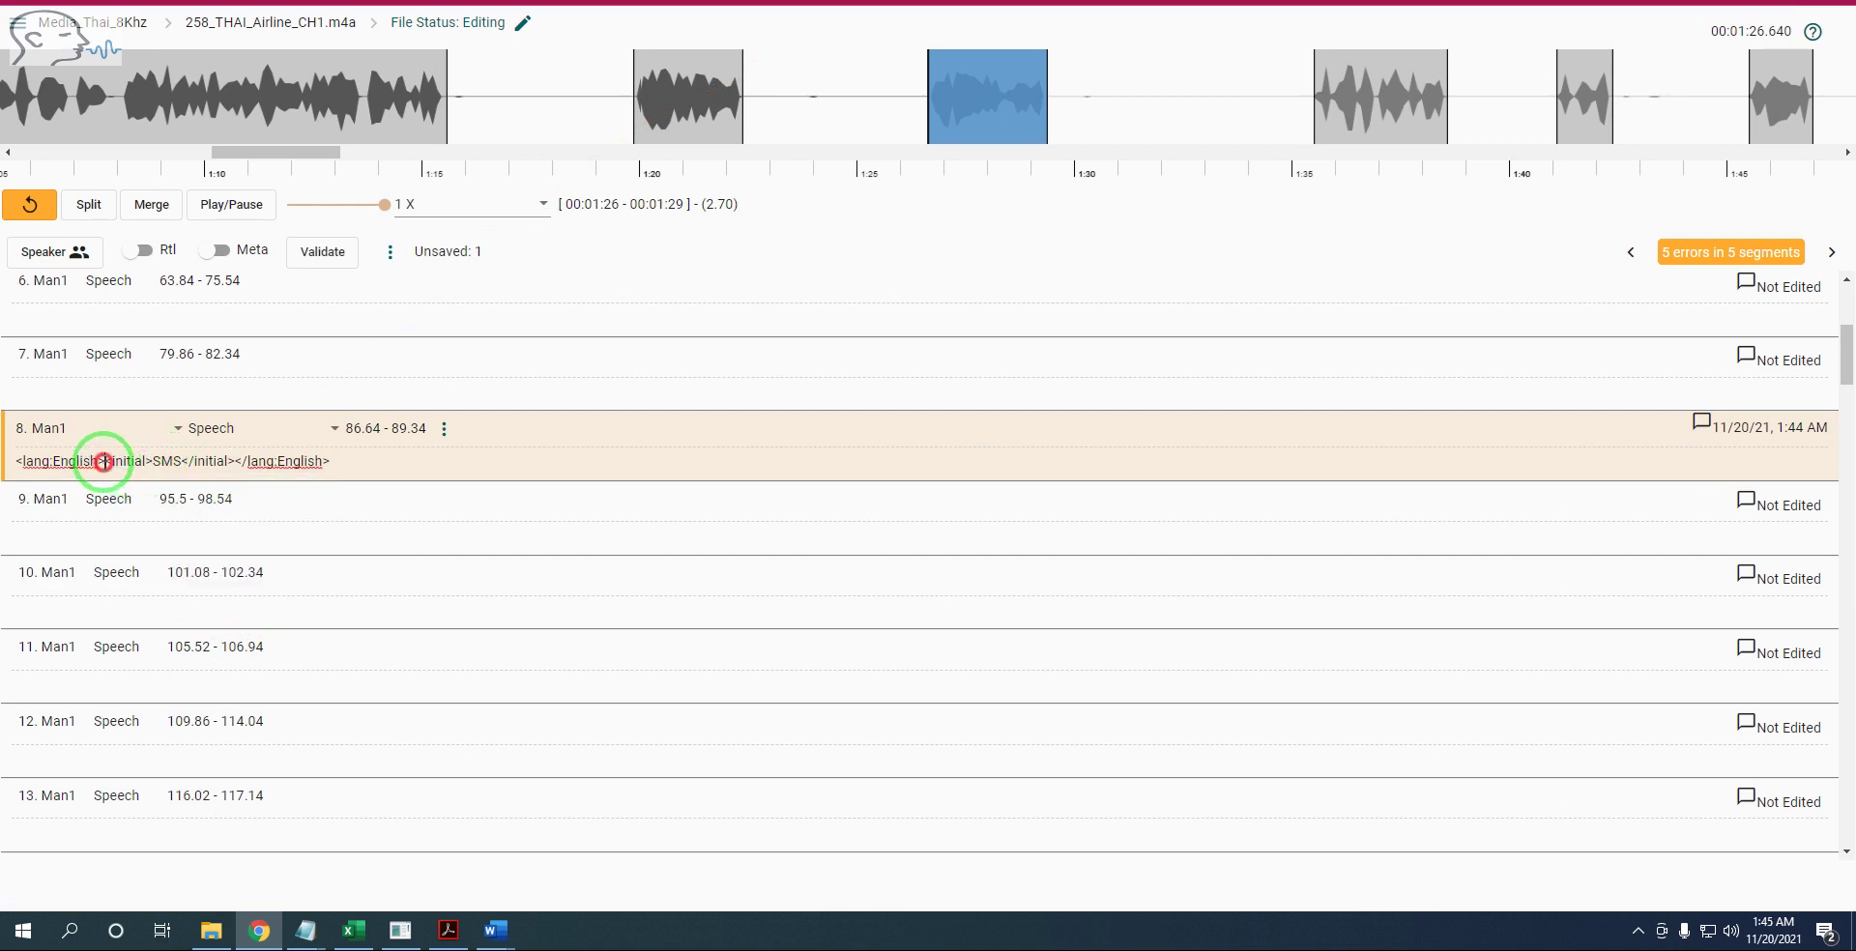
drag(106, 461, 227, 461)
right_click(234, 461)
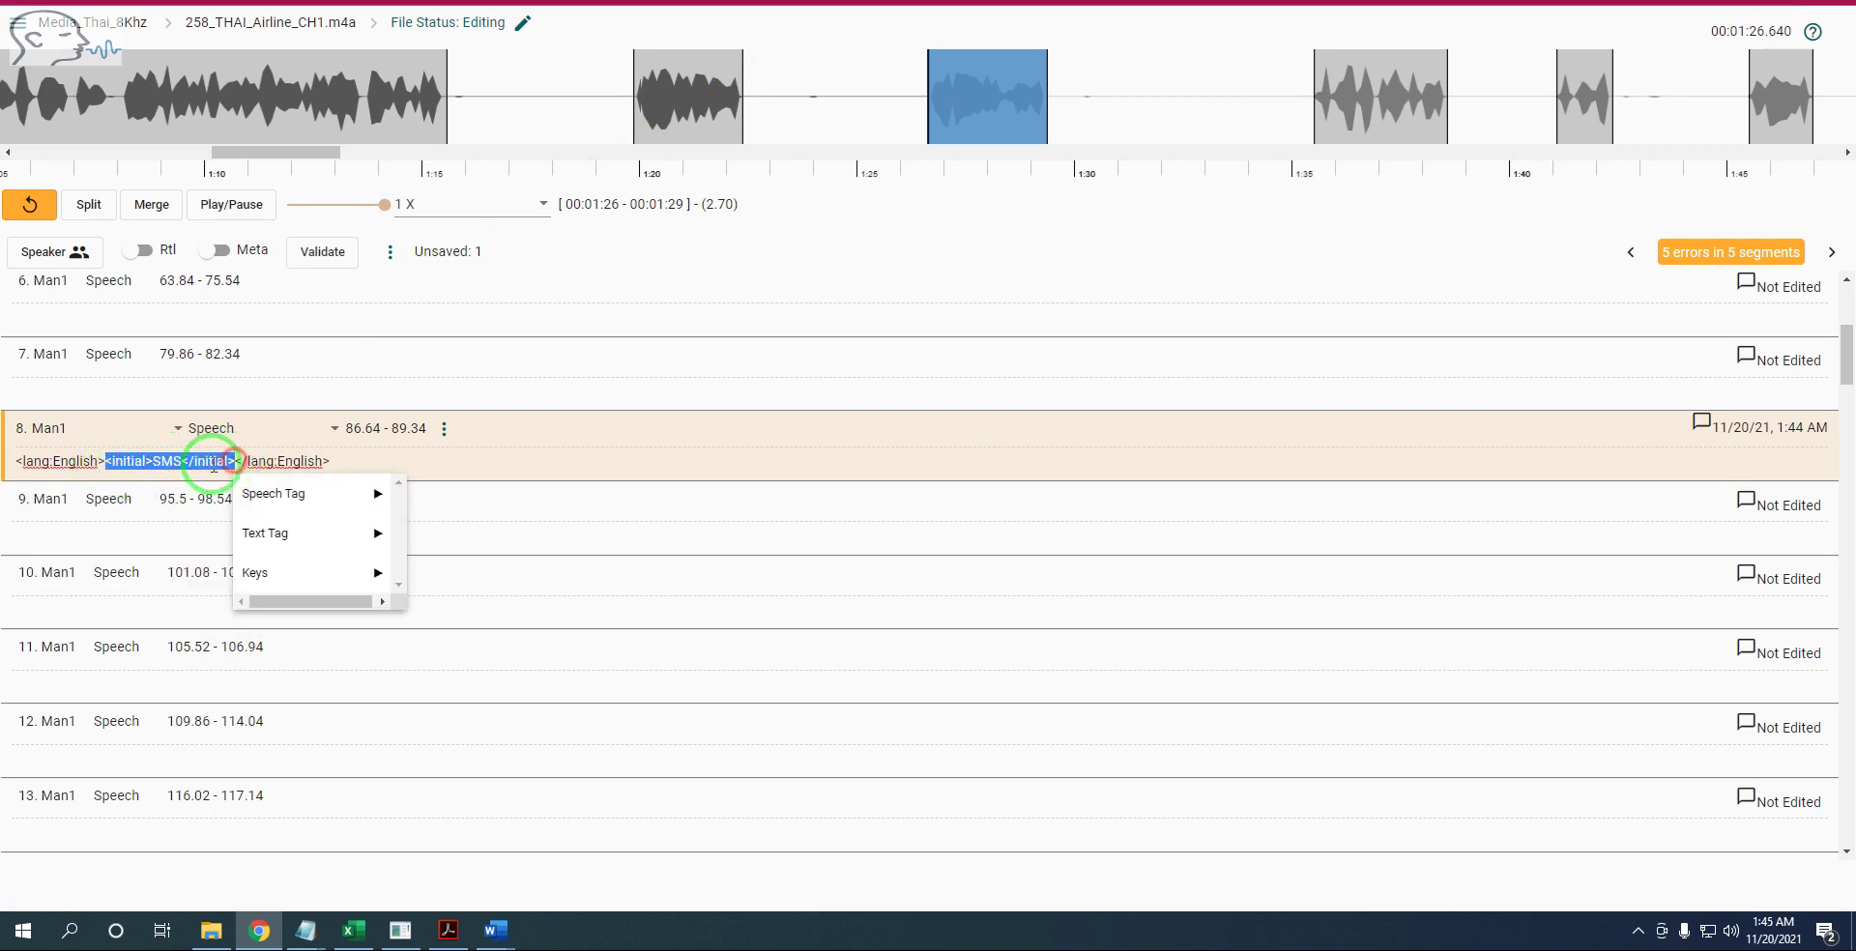
- Replace segment 8's text with "SMS" and wrap it in an <initial> text tag
drag(17, 461, 375, 461)
key(BackSpace)
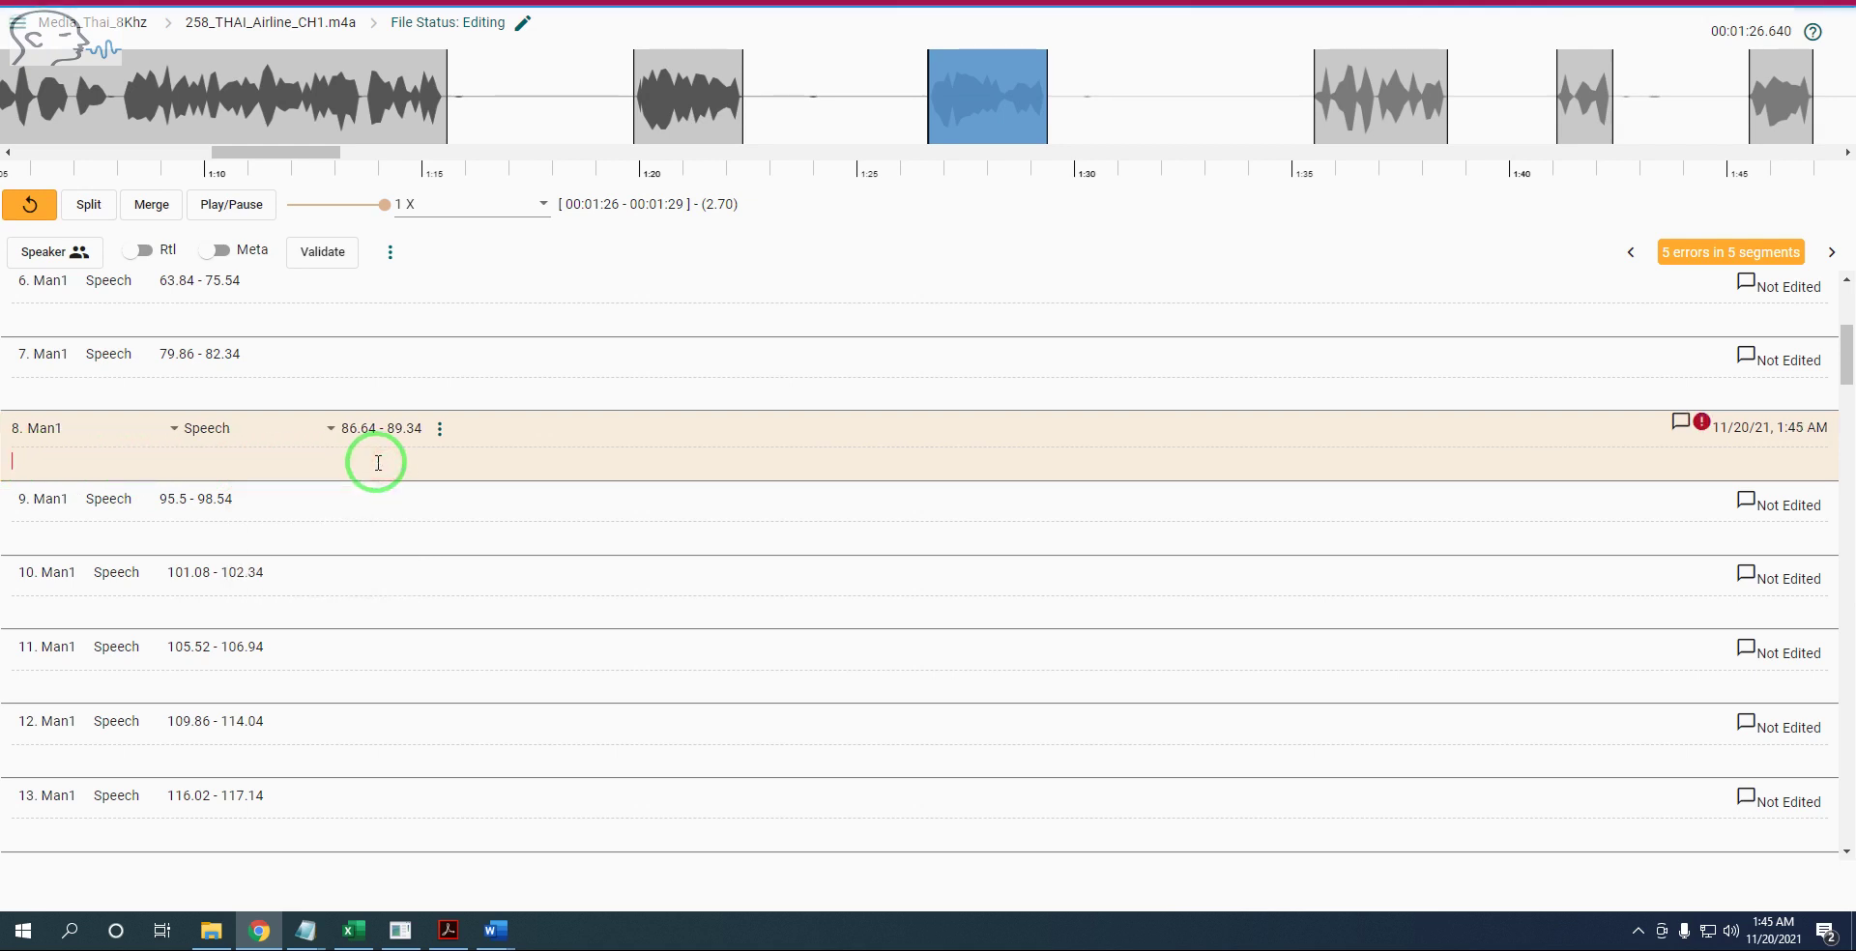
text(SMS)
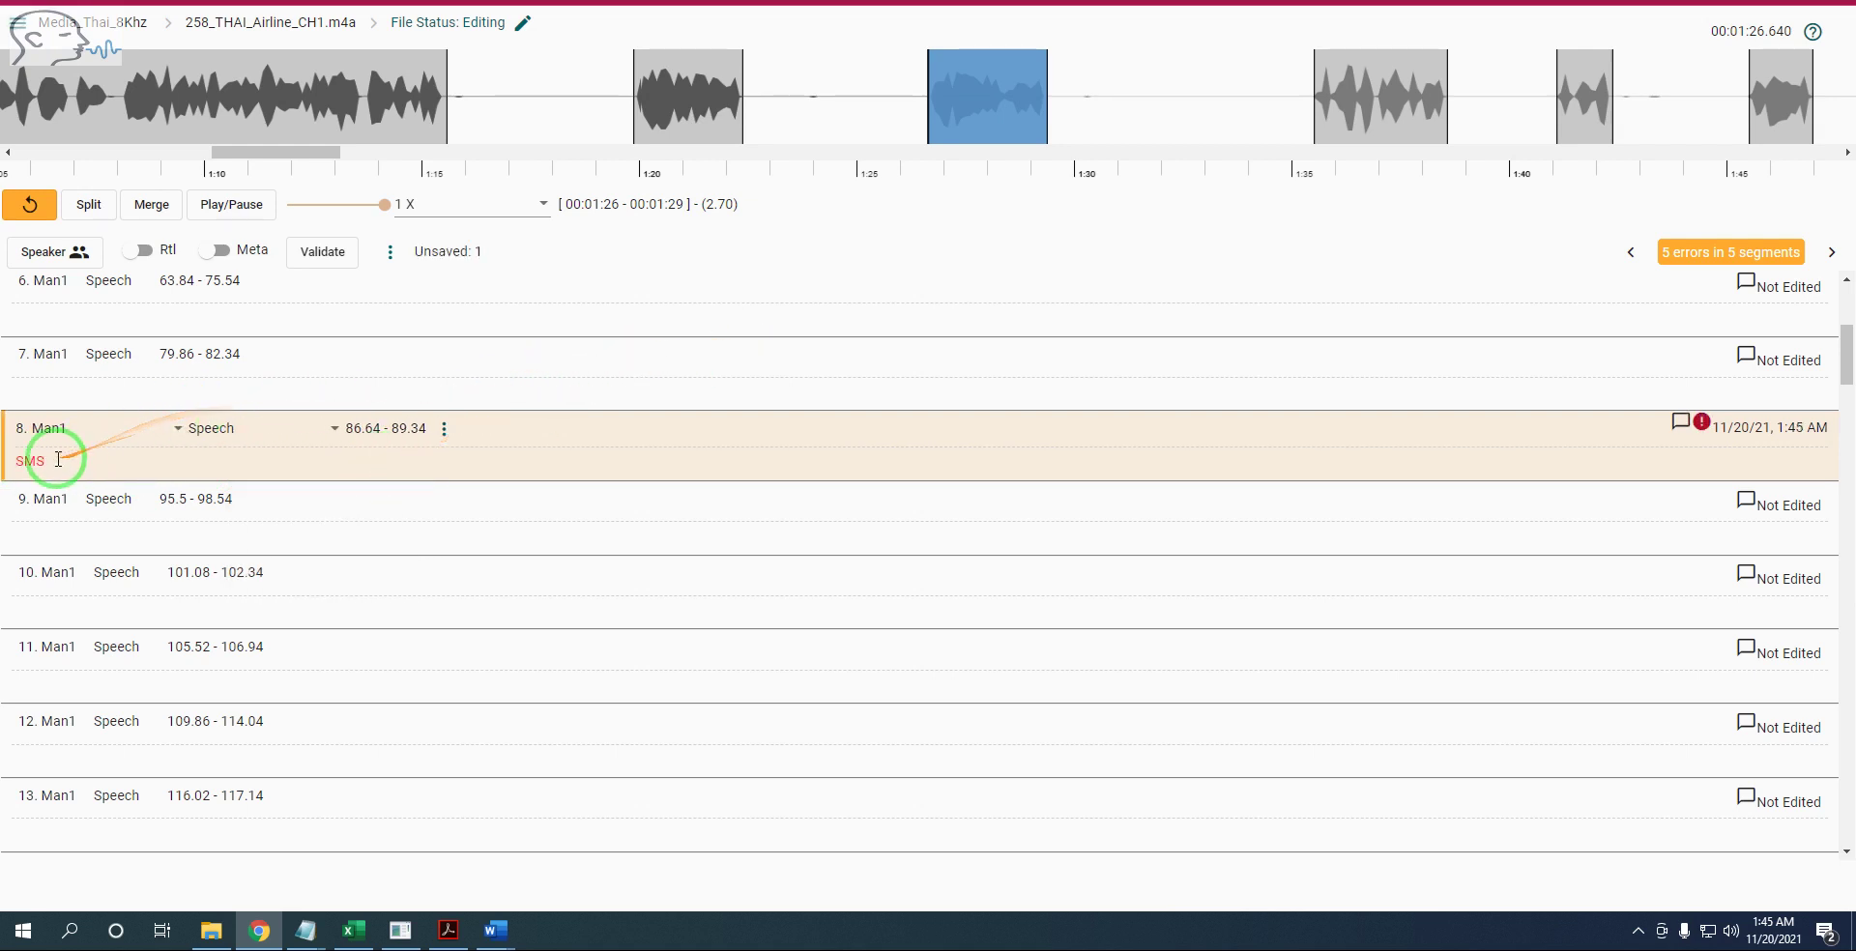
double_click(29, 461)
right_click(29, 461)
mouse_move(49, 531)
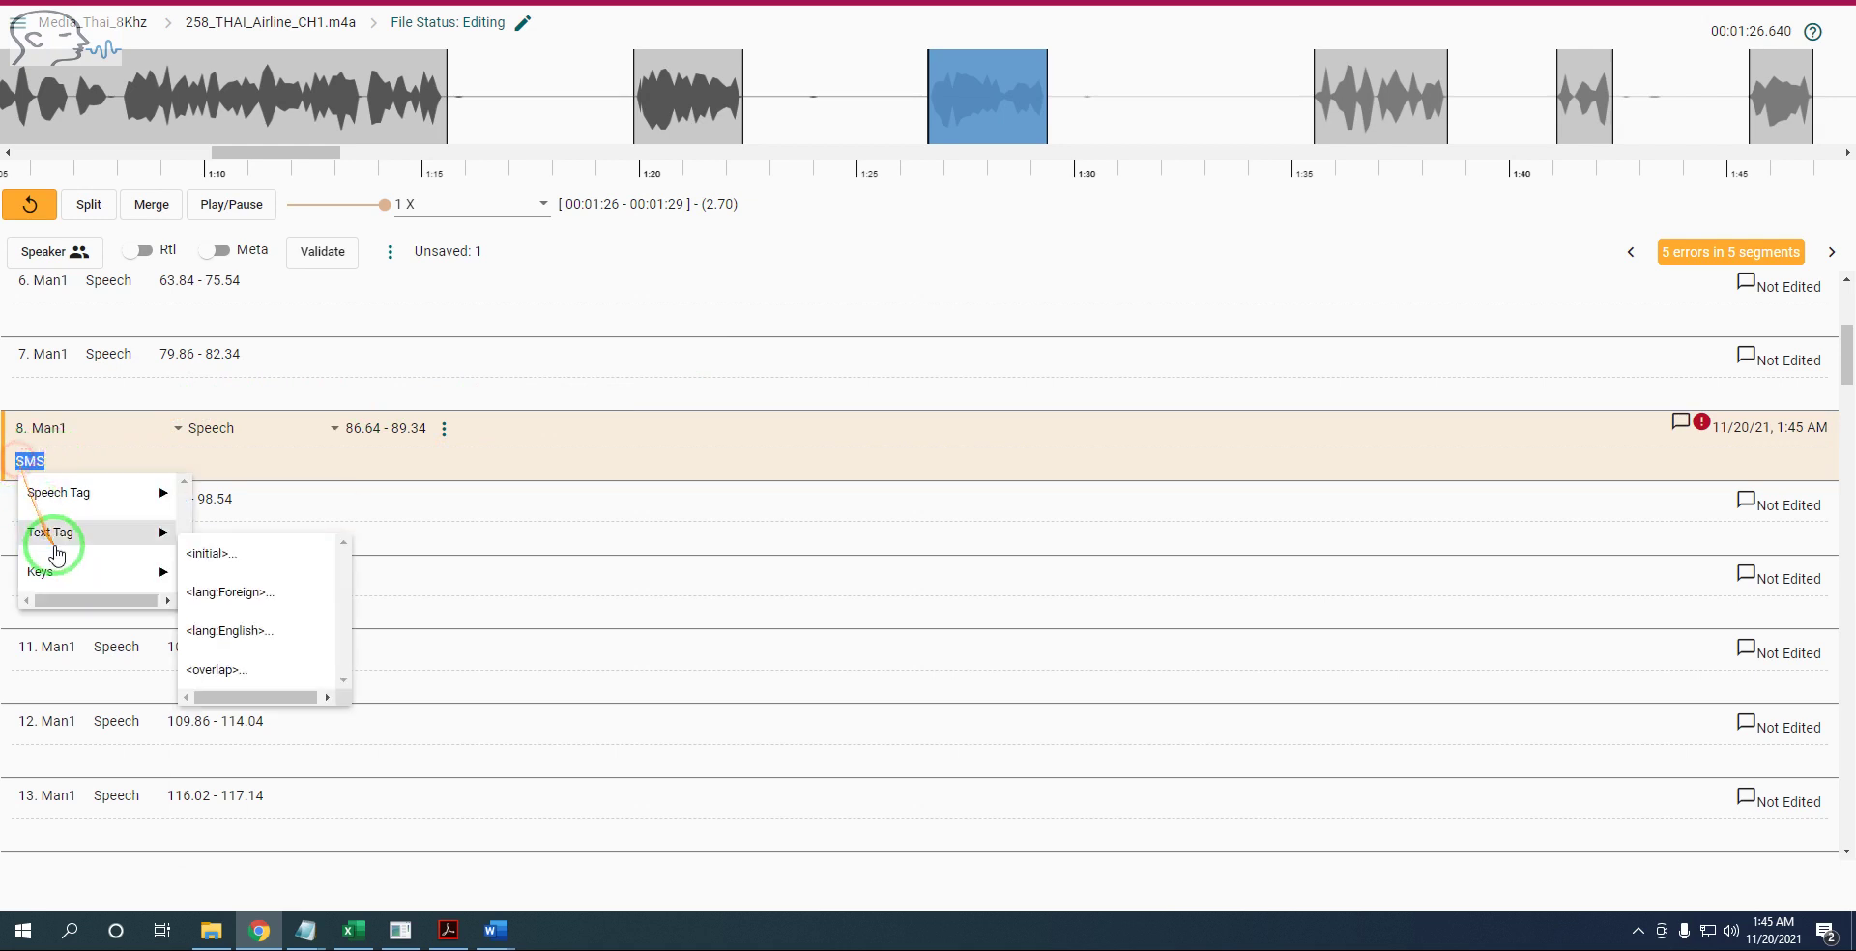
click(232, 554)
- Enclose the complete <initial>SMS</initial> text of segment 8 in a <lang:English> tag
drag(157, 459, 3, 467)
right_click(5, 467)
mouse_move(146, 532)
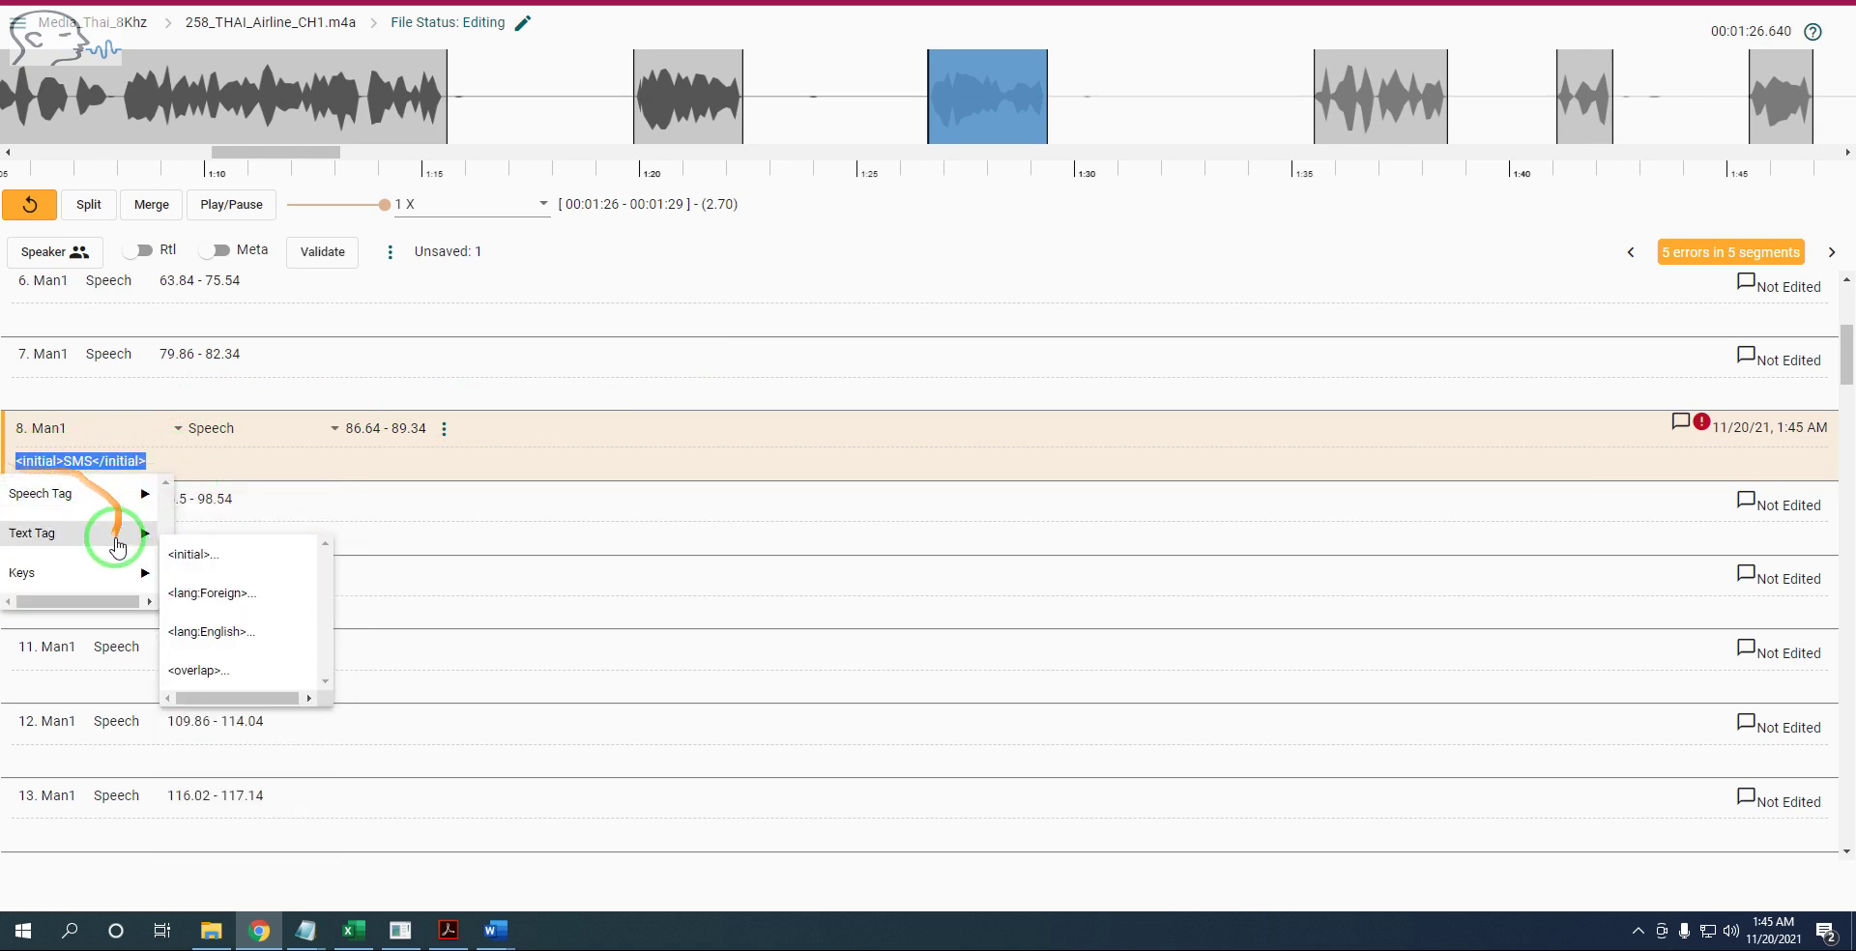
click(242, 633)
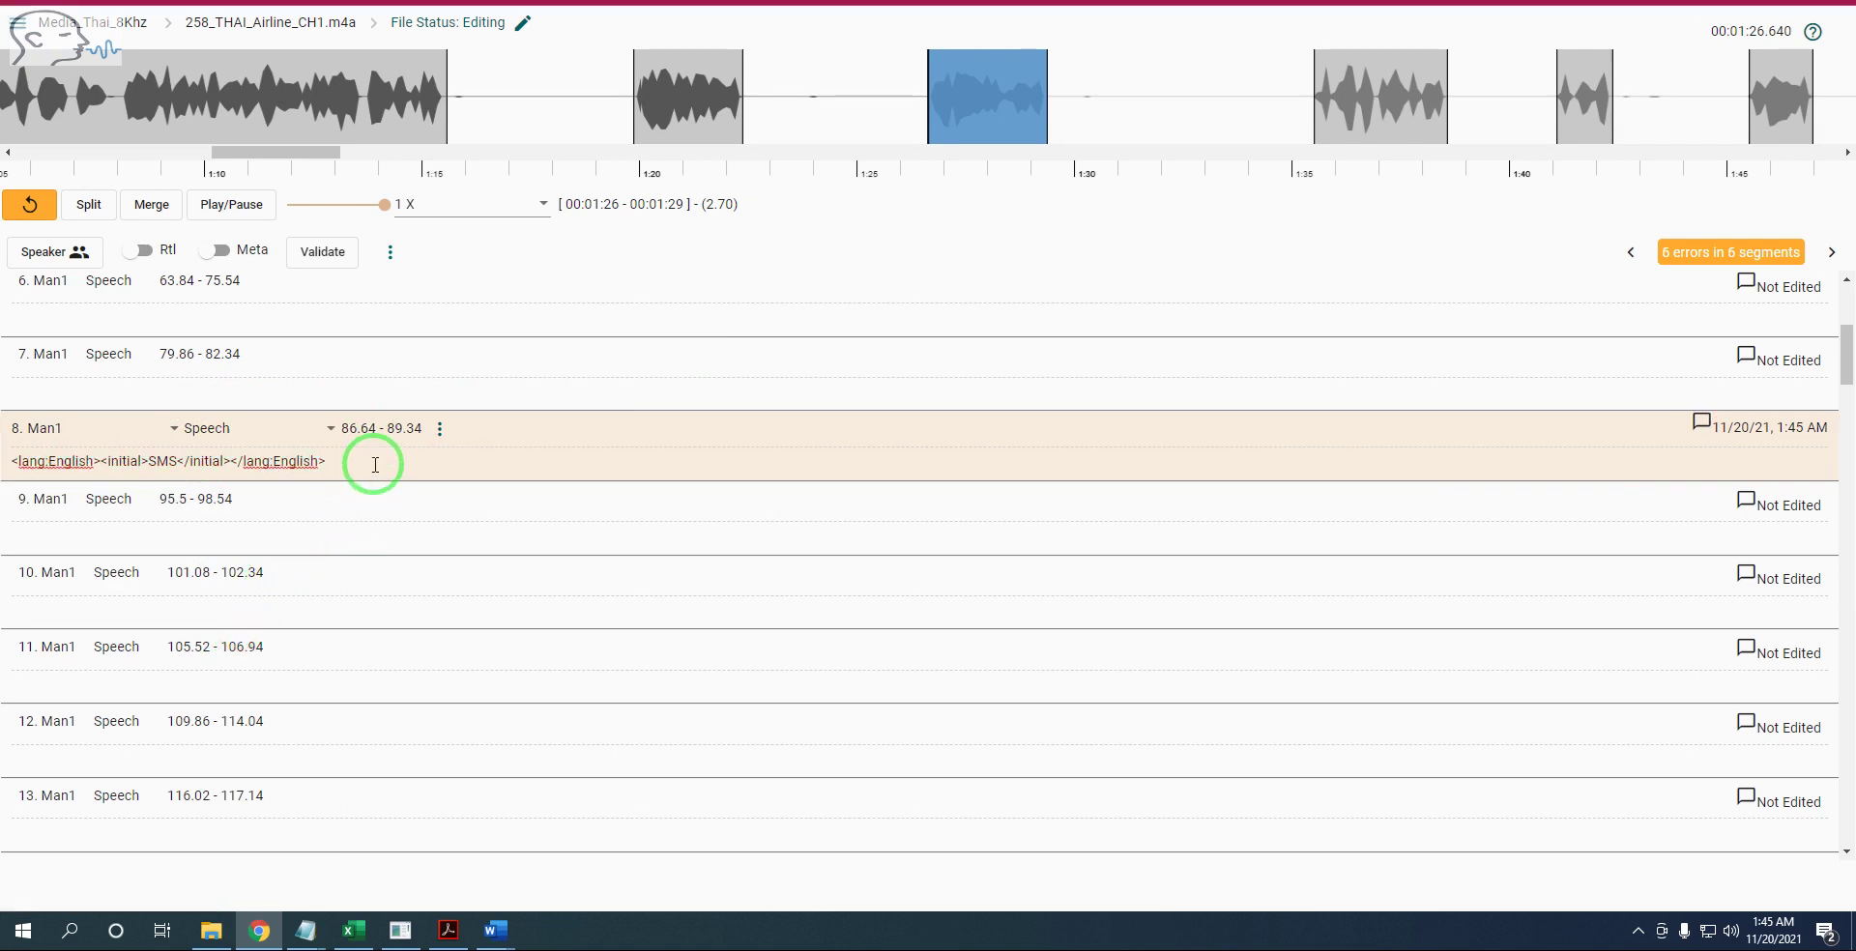
- Replace the tagged text in segment 8 with "hello SMS"
drag(21, 456, 13, 456)
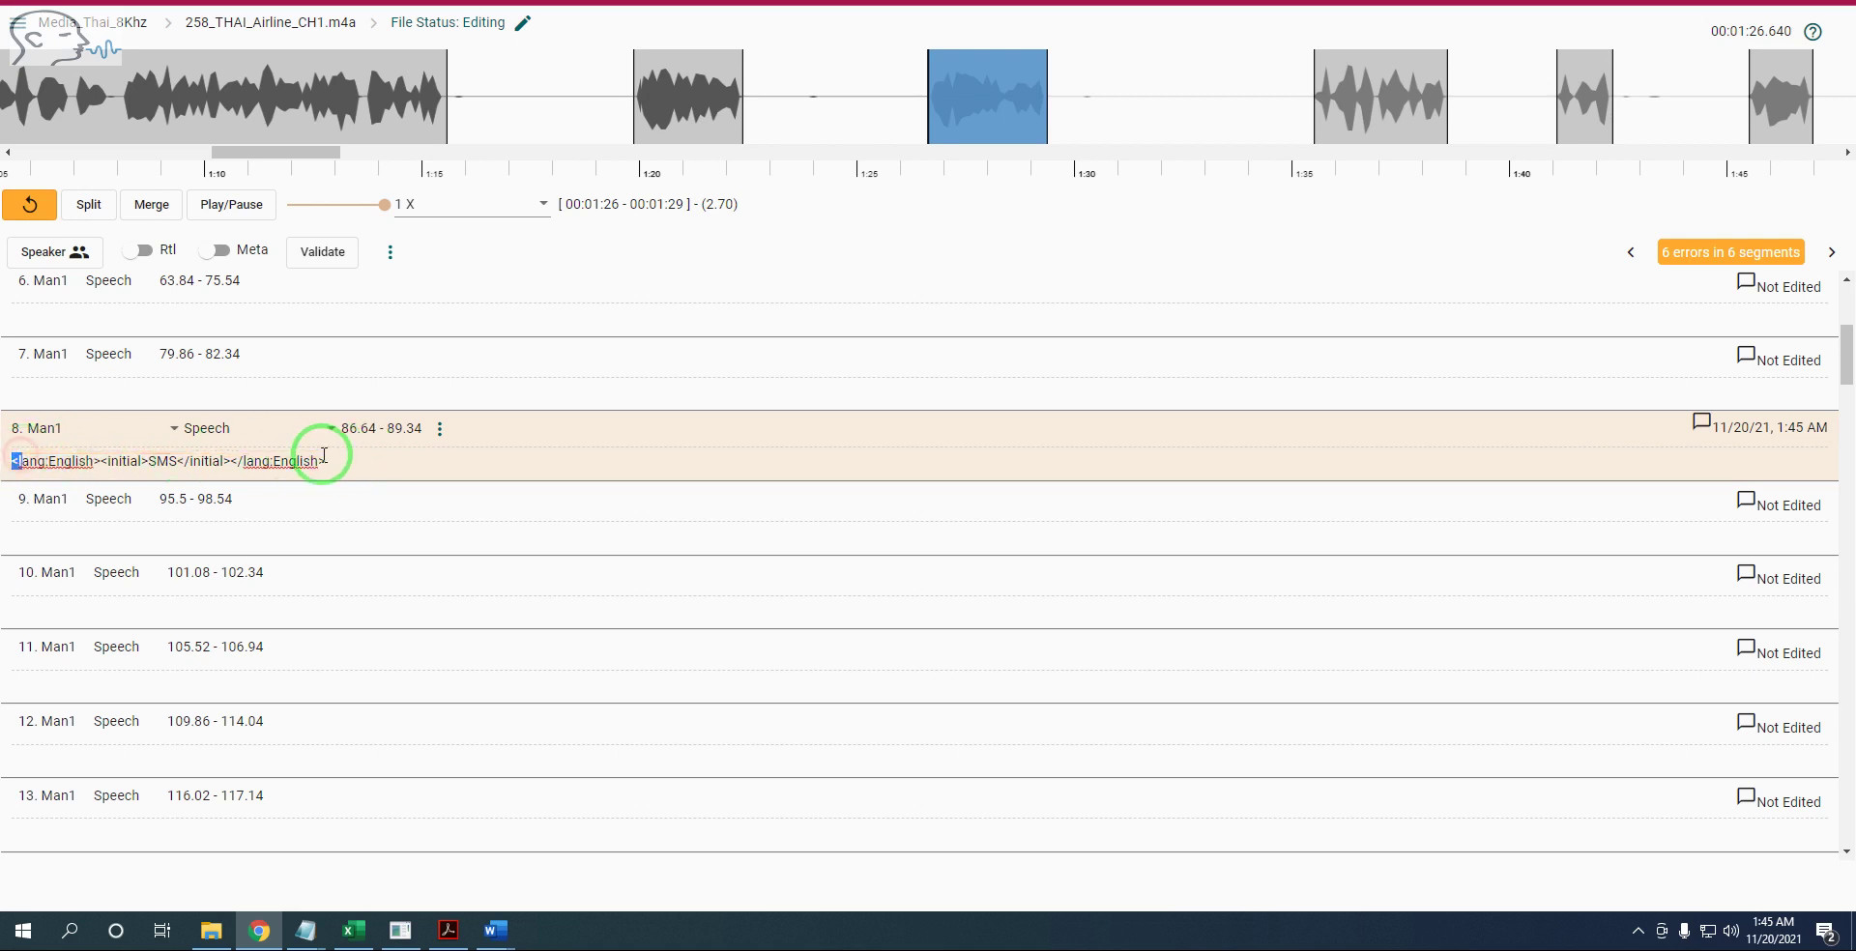
drag(324, 455, 3, 471)
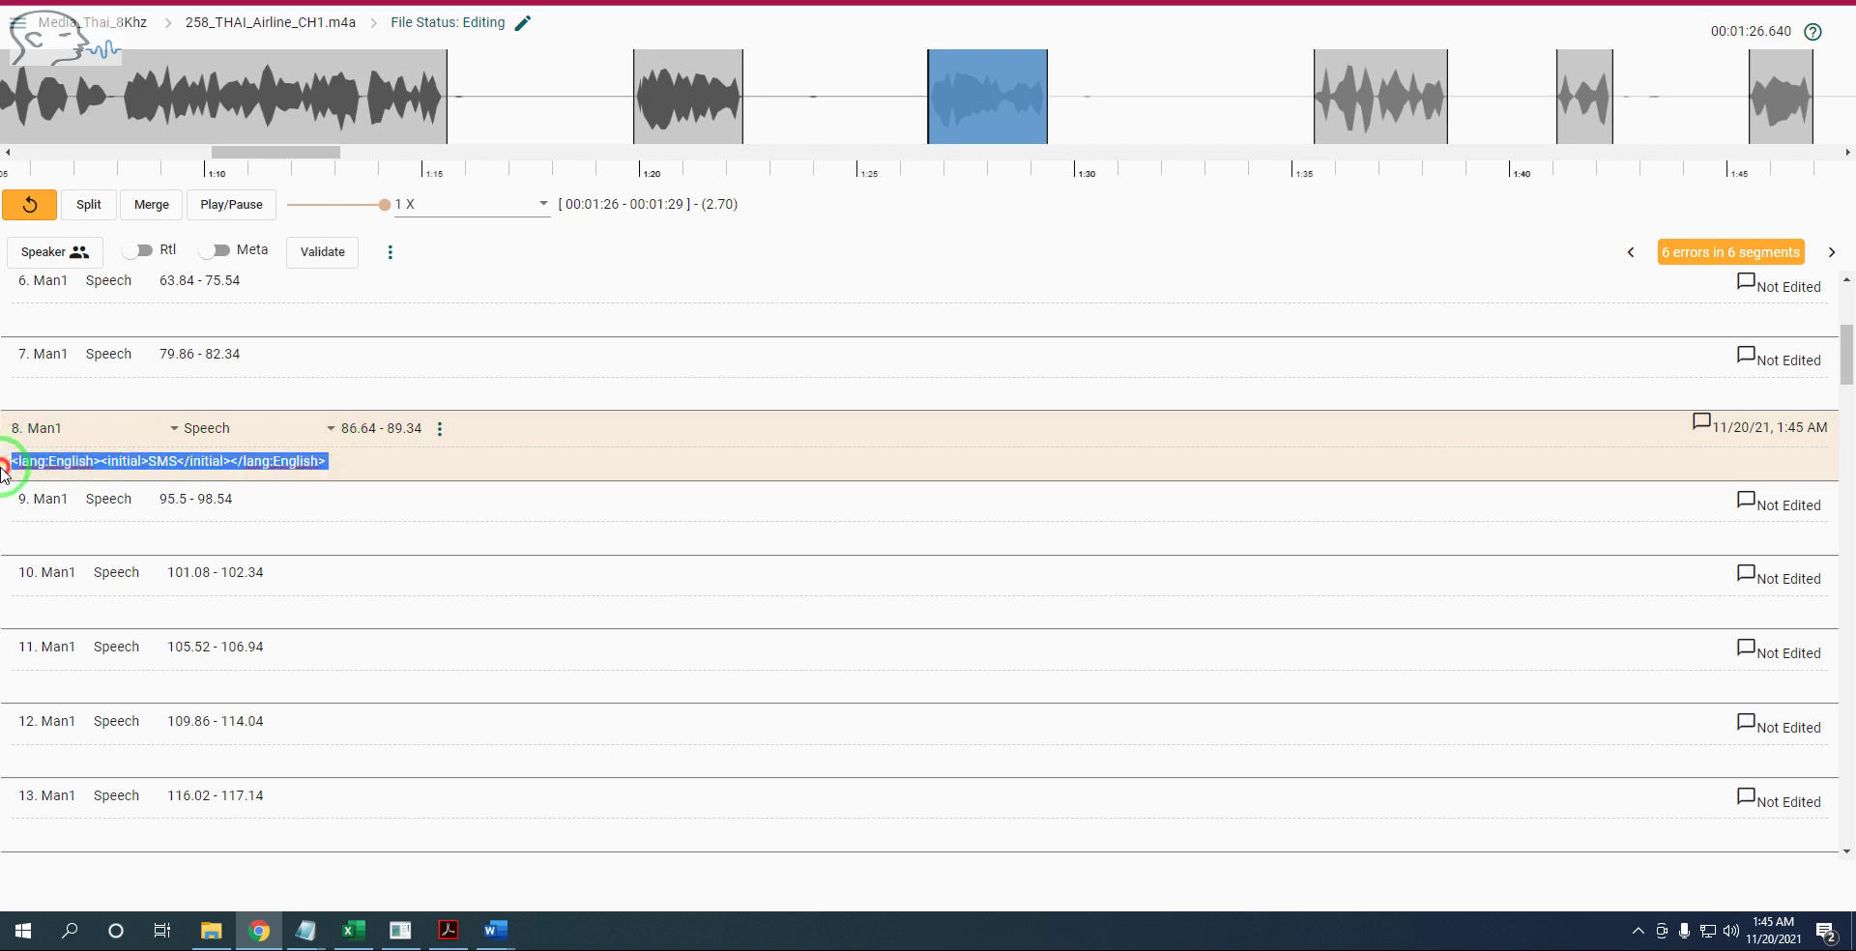
right_click(3, 470)
key(BackSpace)
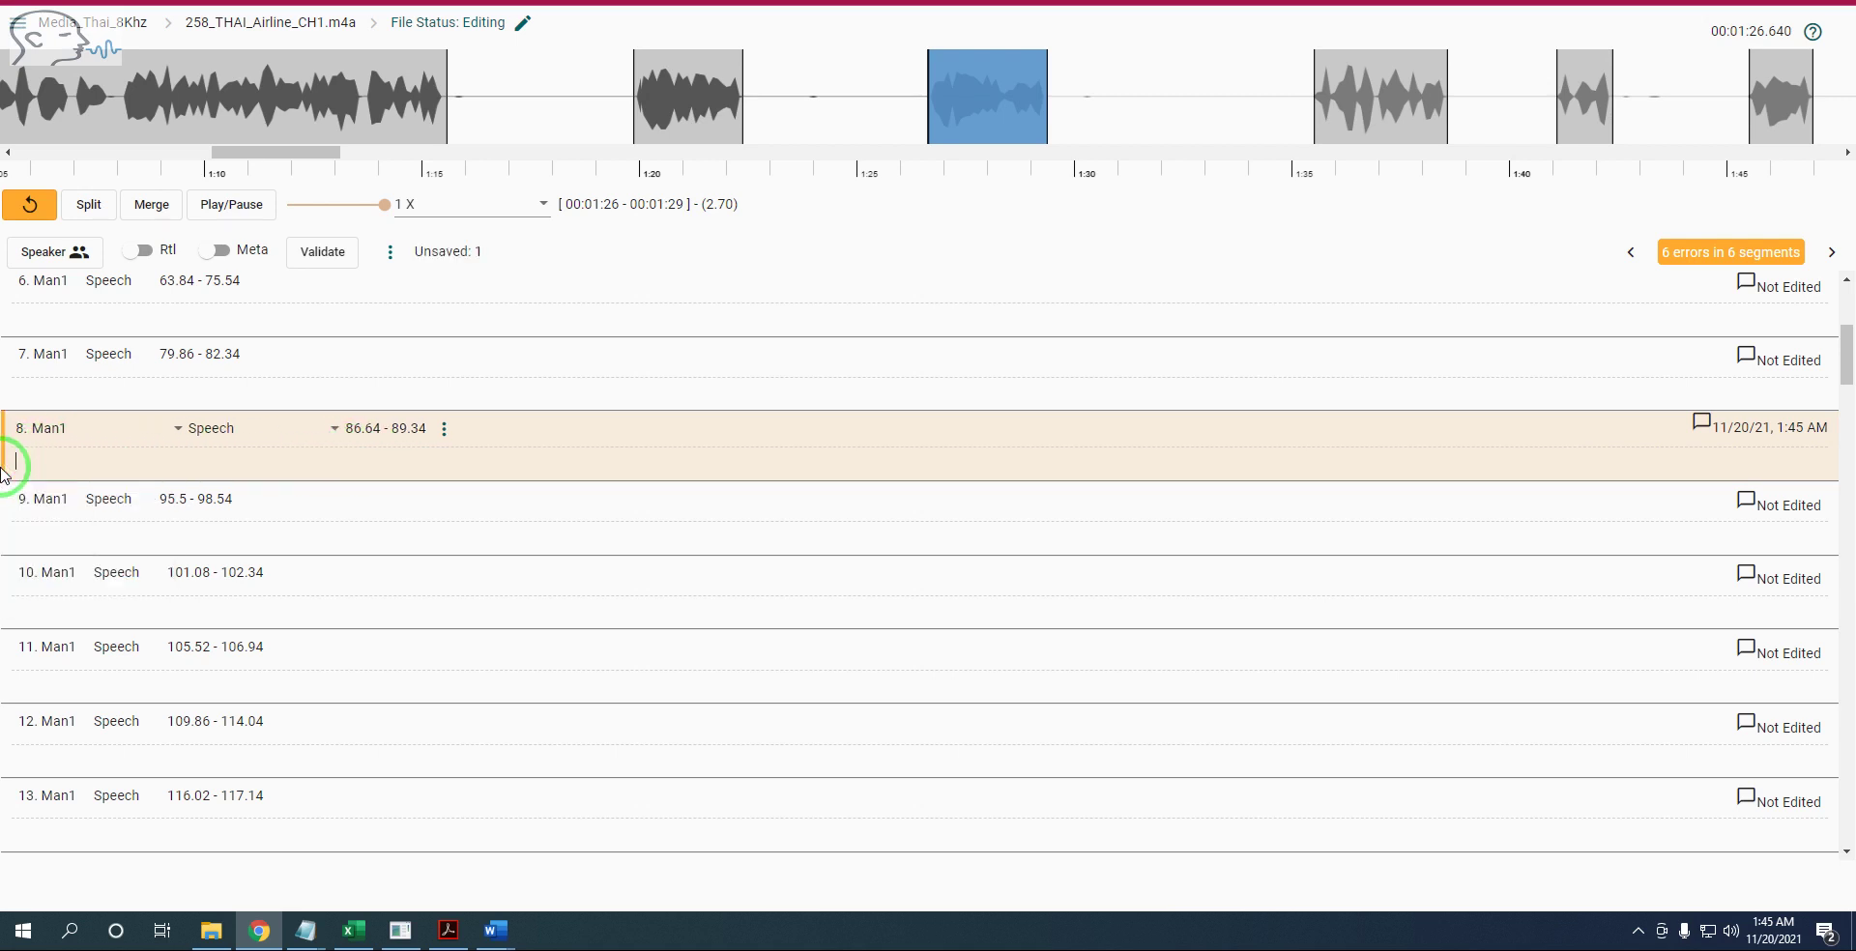
text(hello SMS)
- Wrap the whole phrase "hello SMS" in segment 8 in a <lang:English> text tag
drag(81, 462, 13, 462)
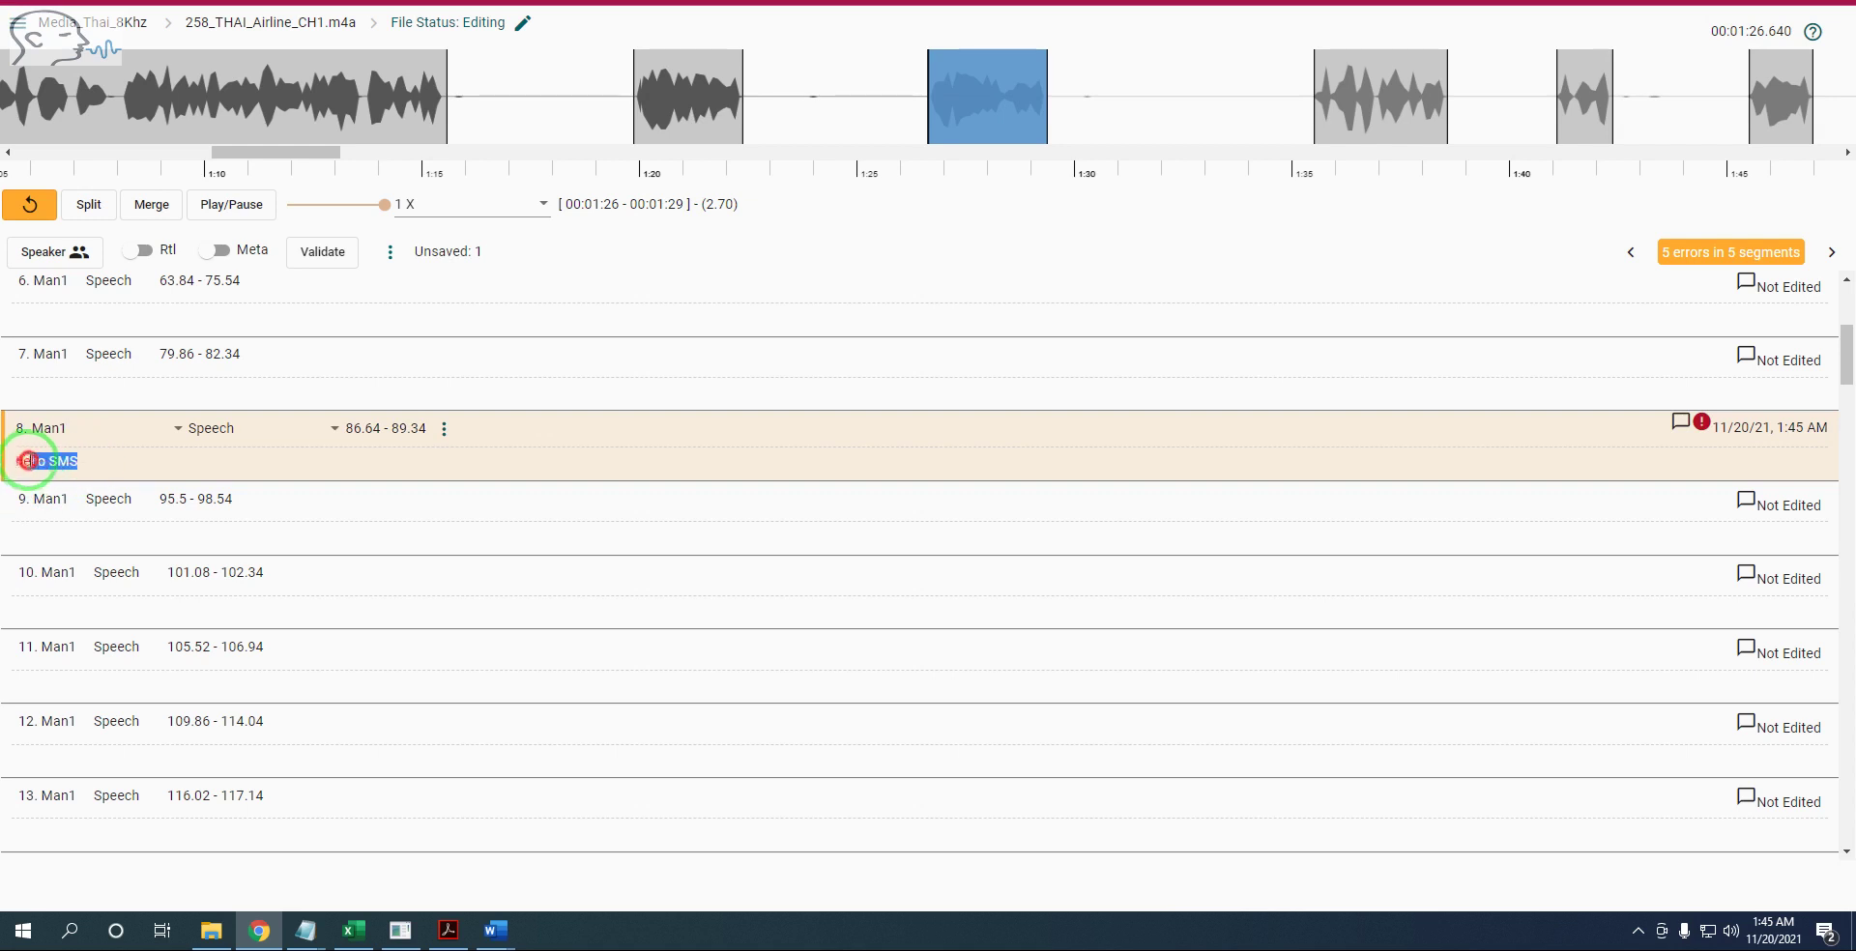
right_click(13, 470)
mouse_move(106, 533)
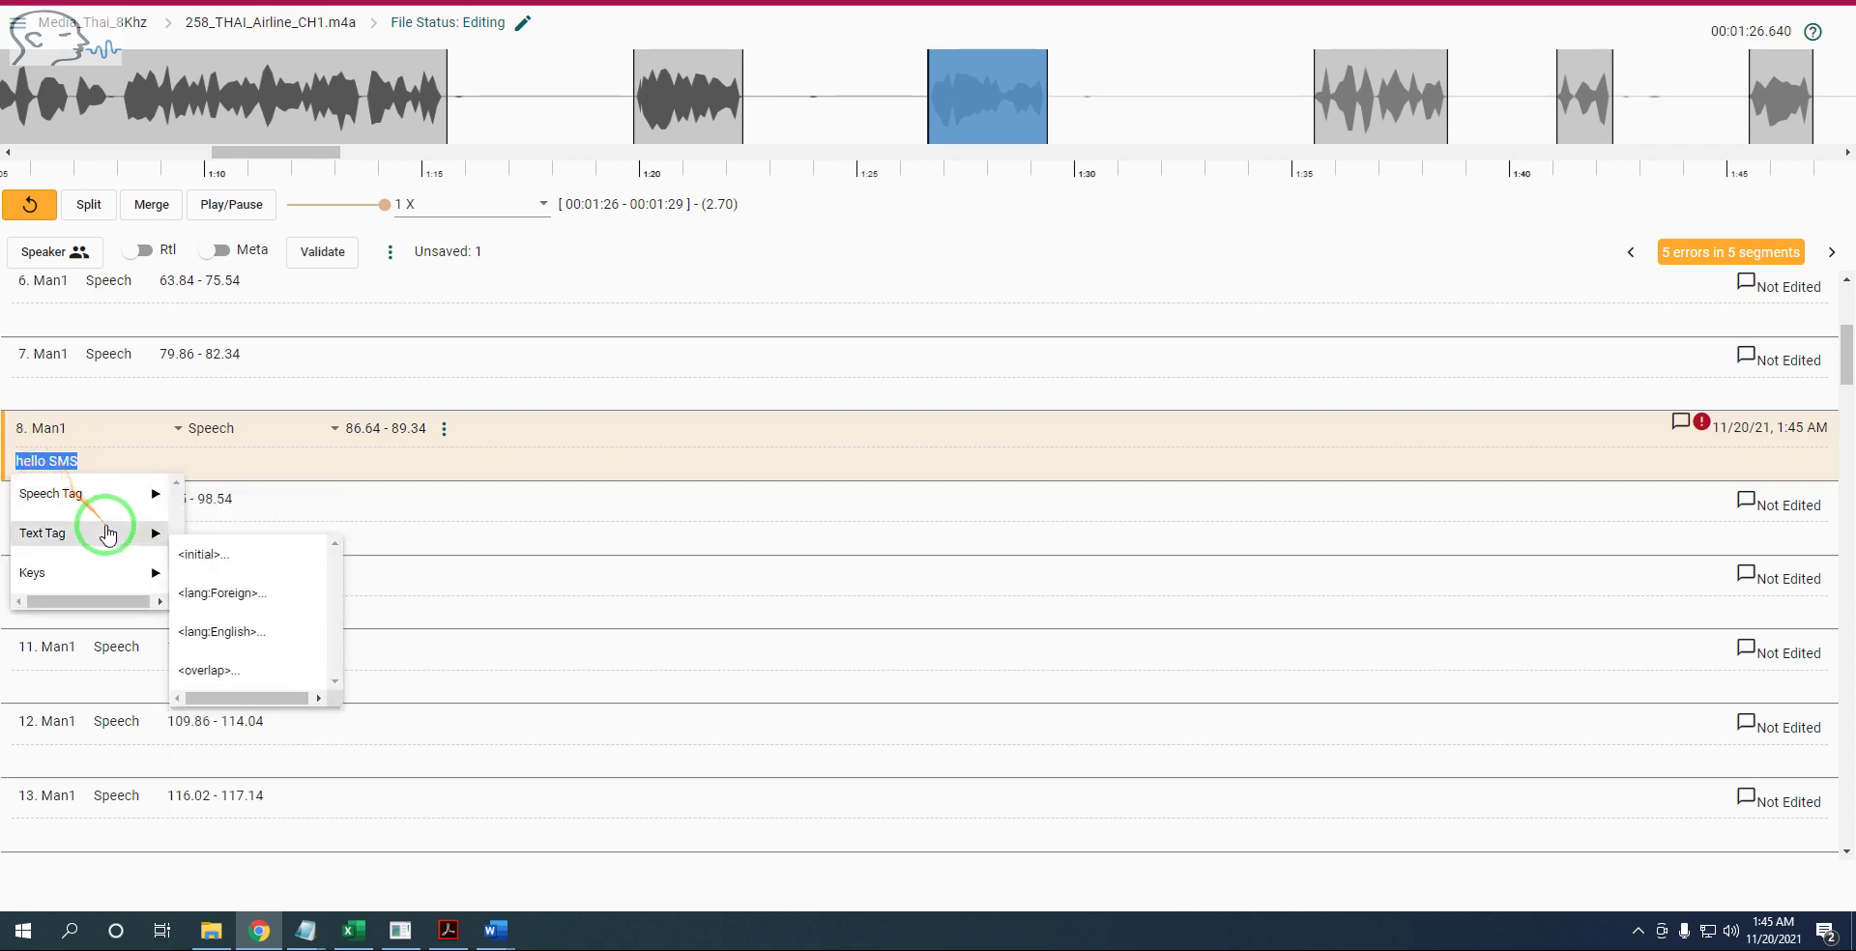
click(237, 631)
- Wrap only the word SMS inside segment 8's English-tagged phrase in an <initial> tag and review the word hello beside it
drag(165, 461, 144, 465)
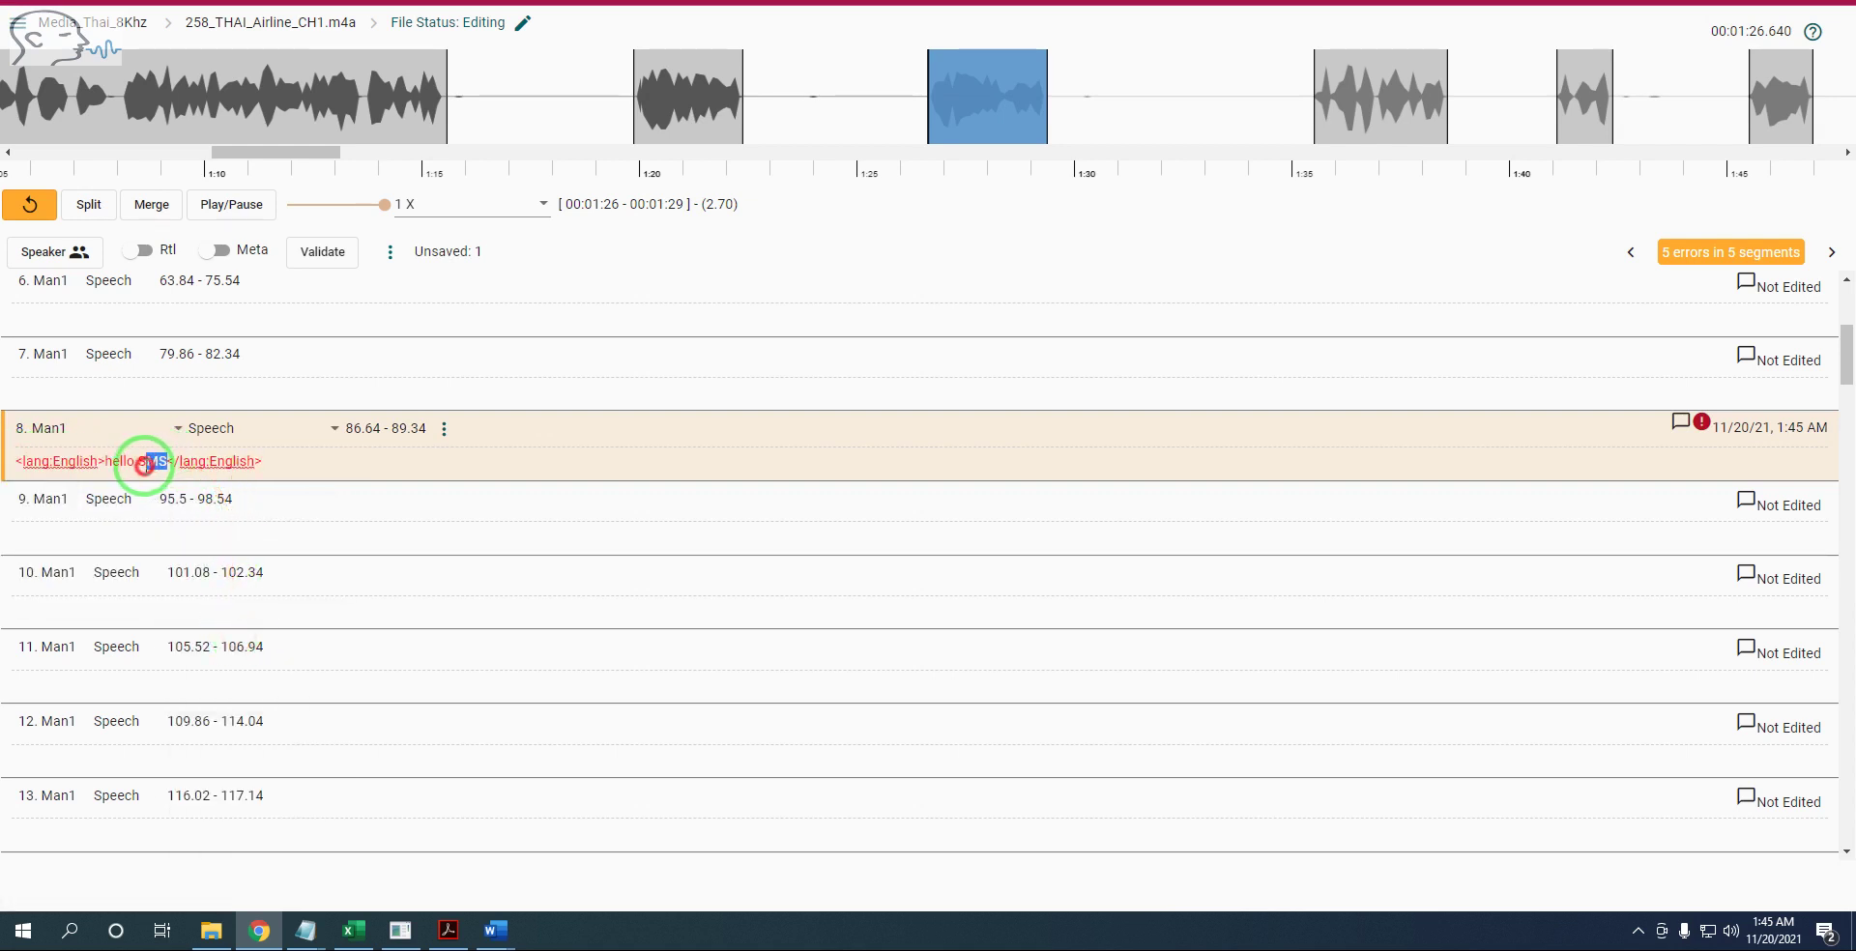
right_click(142, 465)
mouse_move(273, 539)
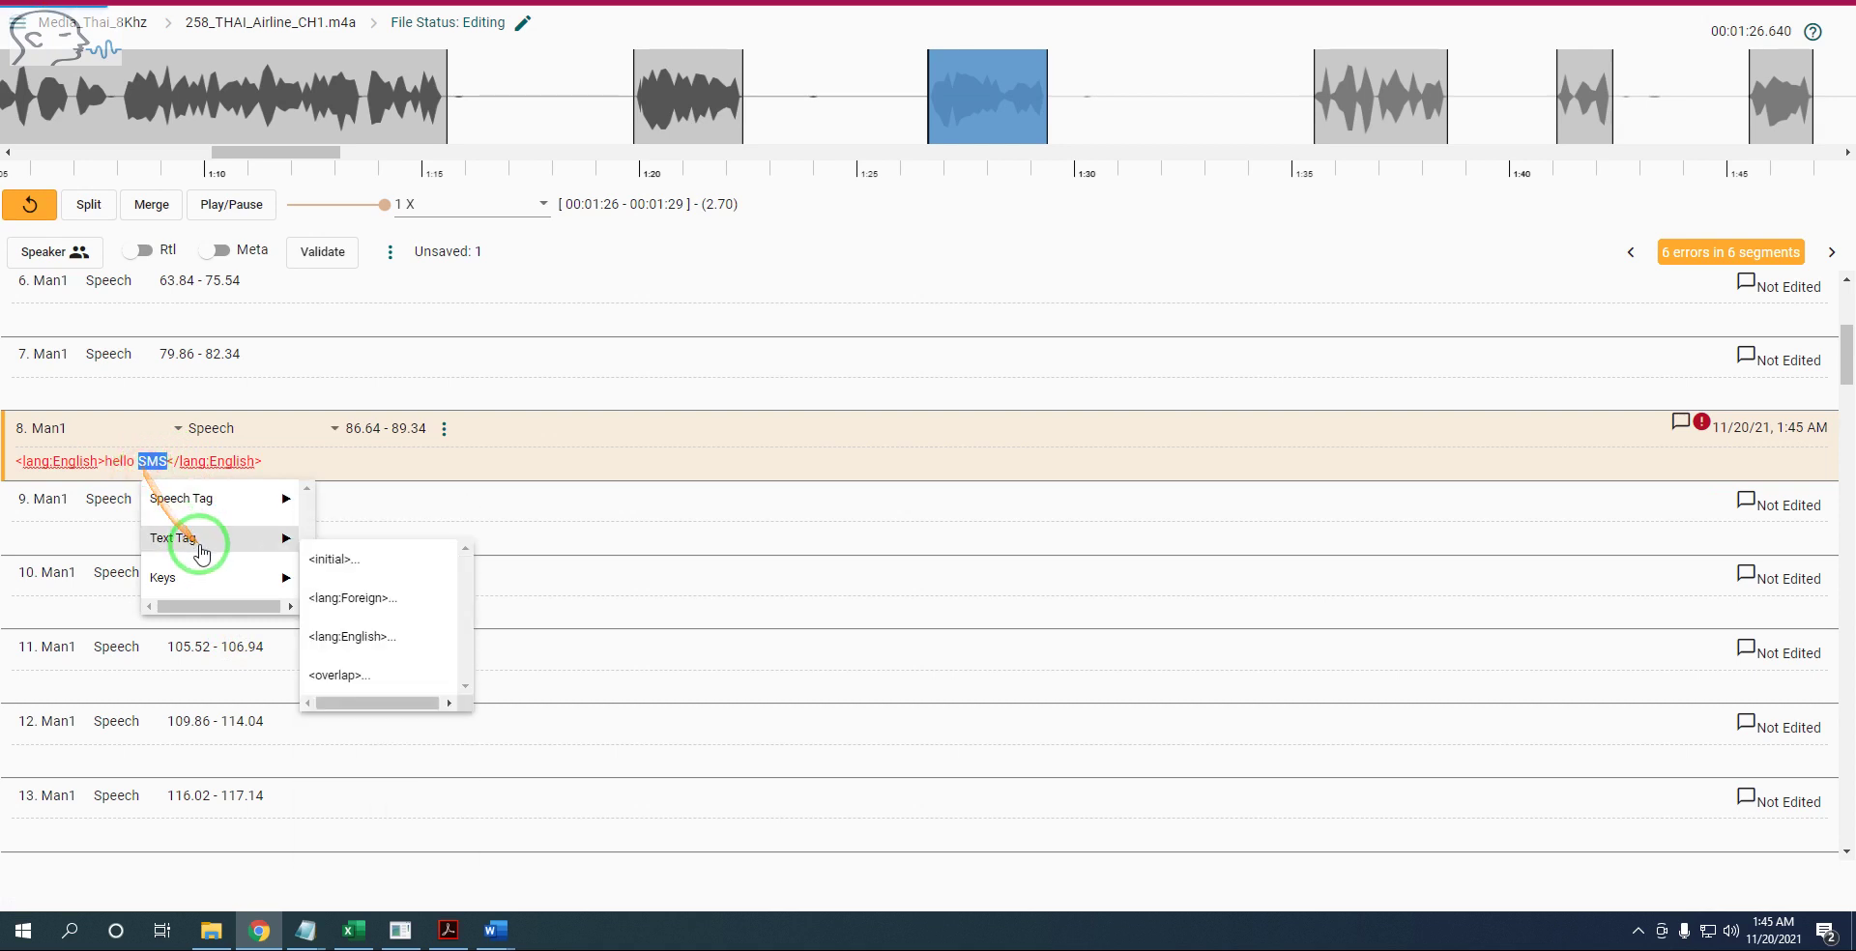
click(334, 560)
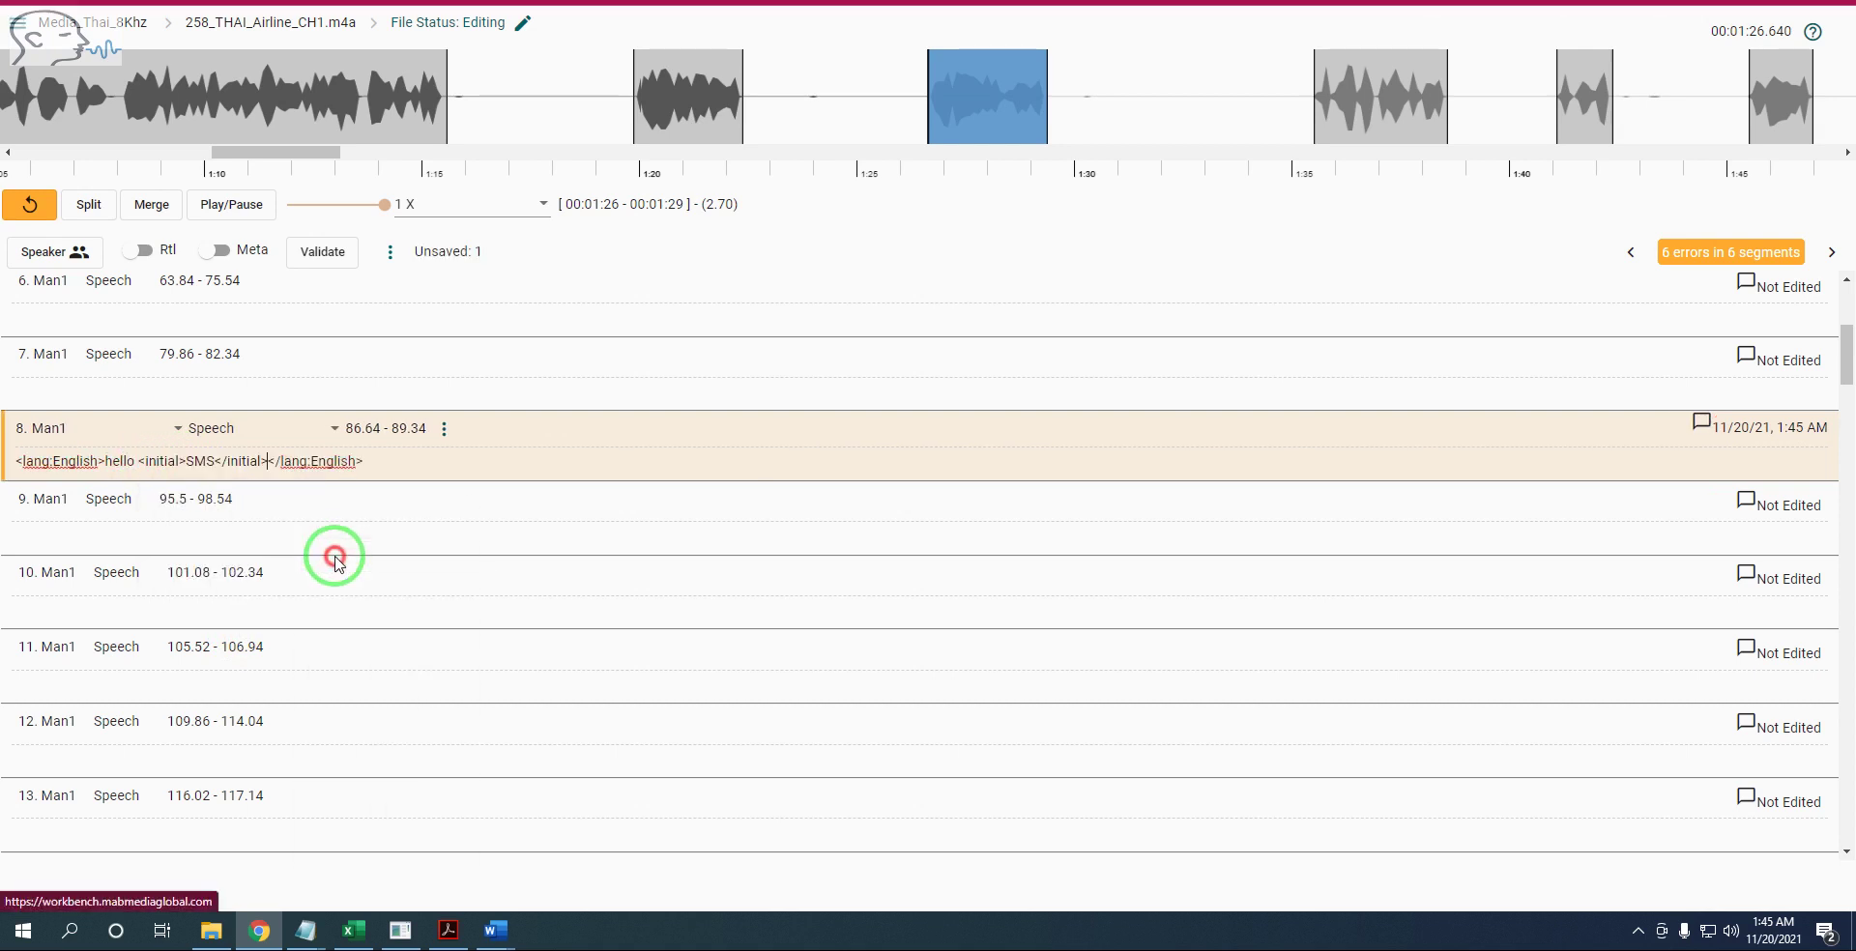
right_click(129, 460)
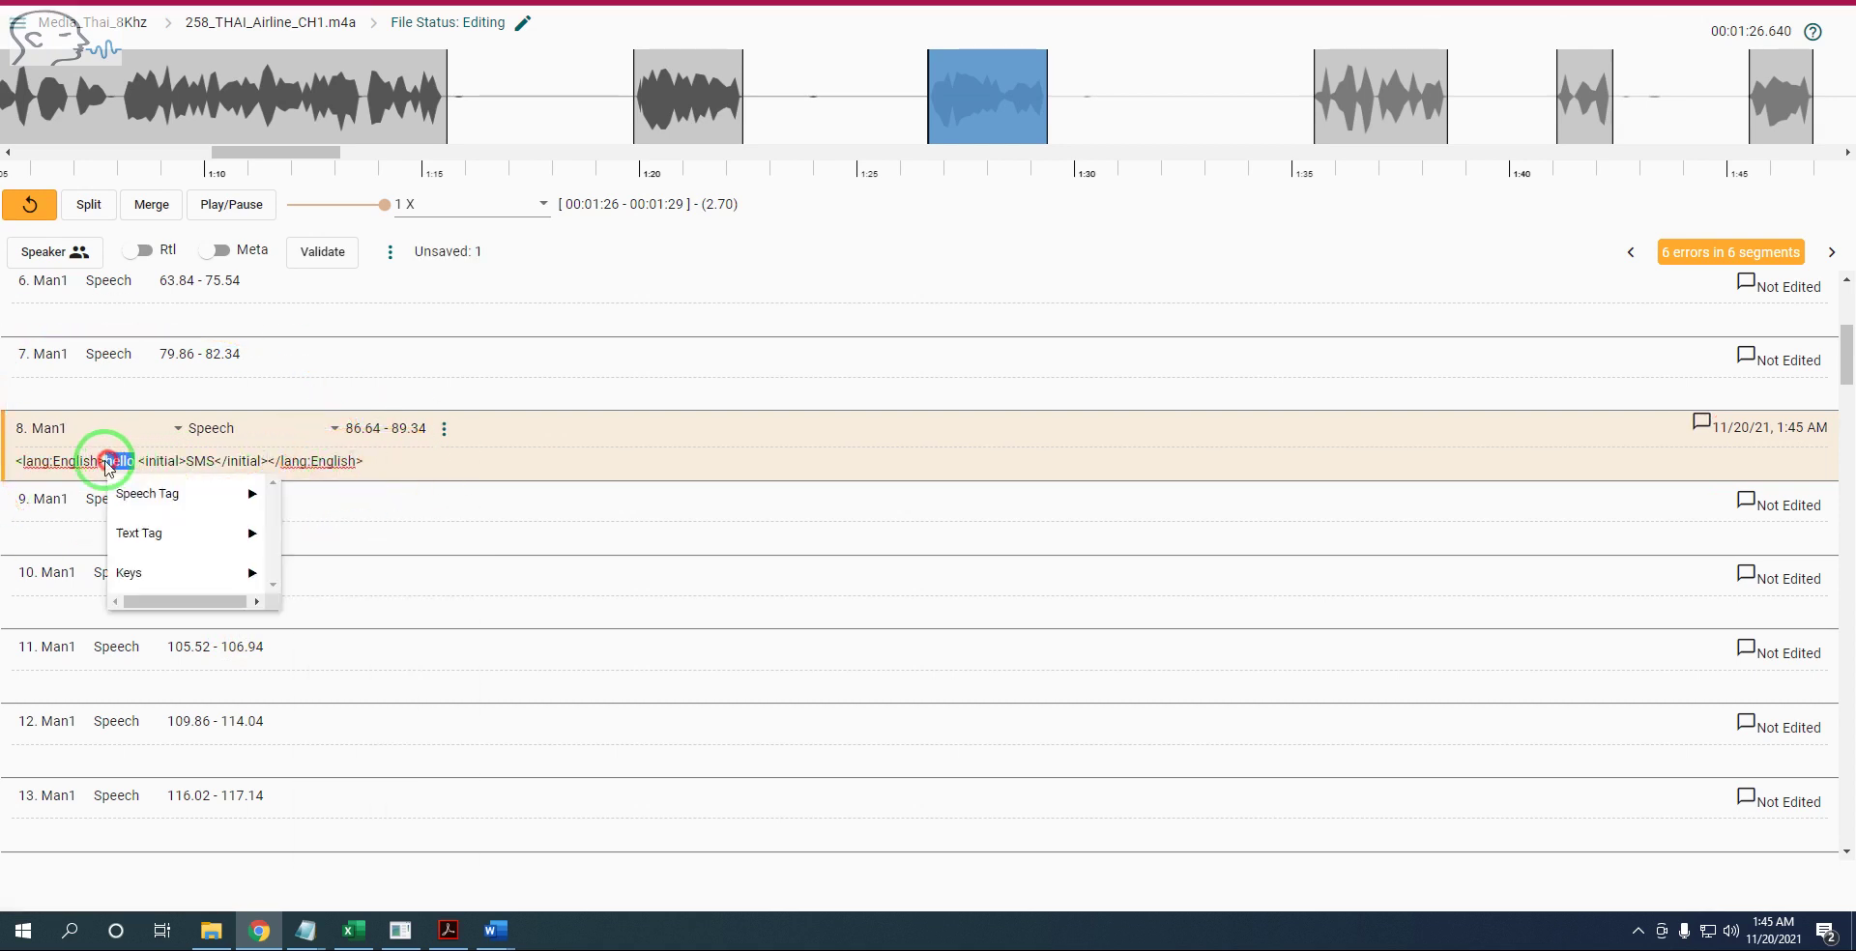
click(67, 461)
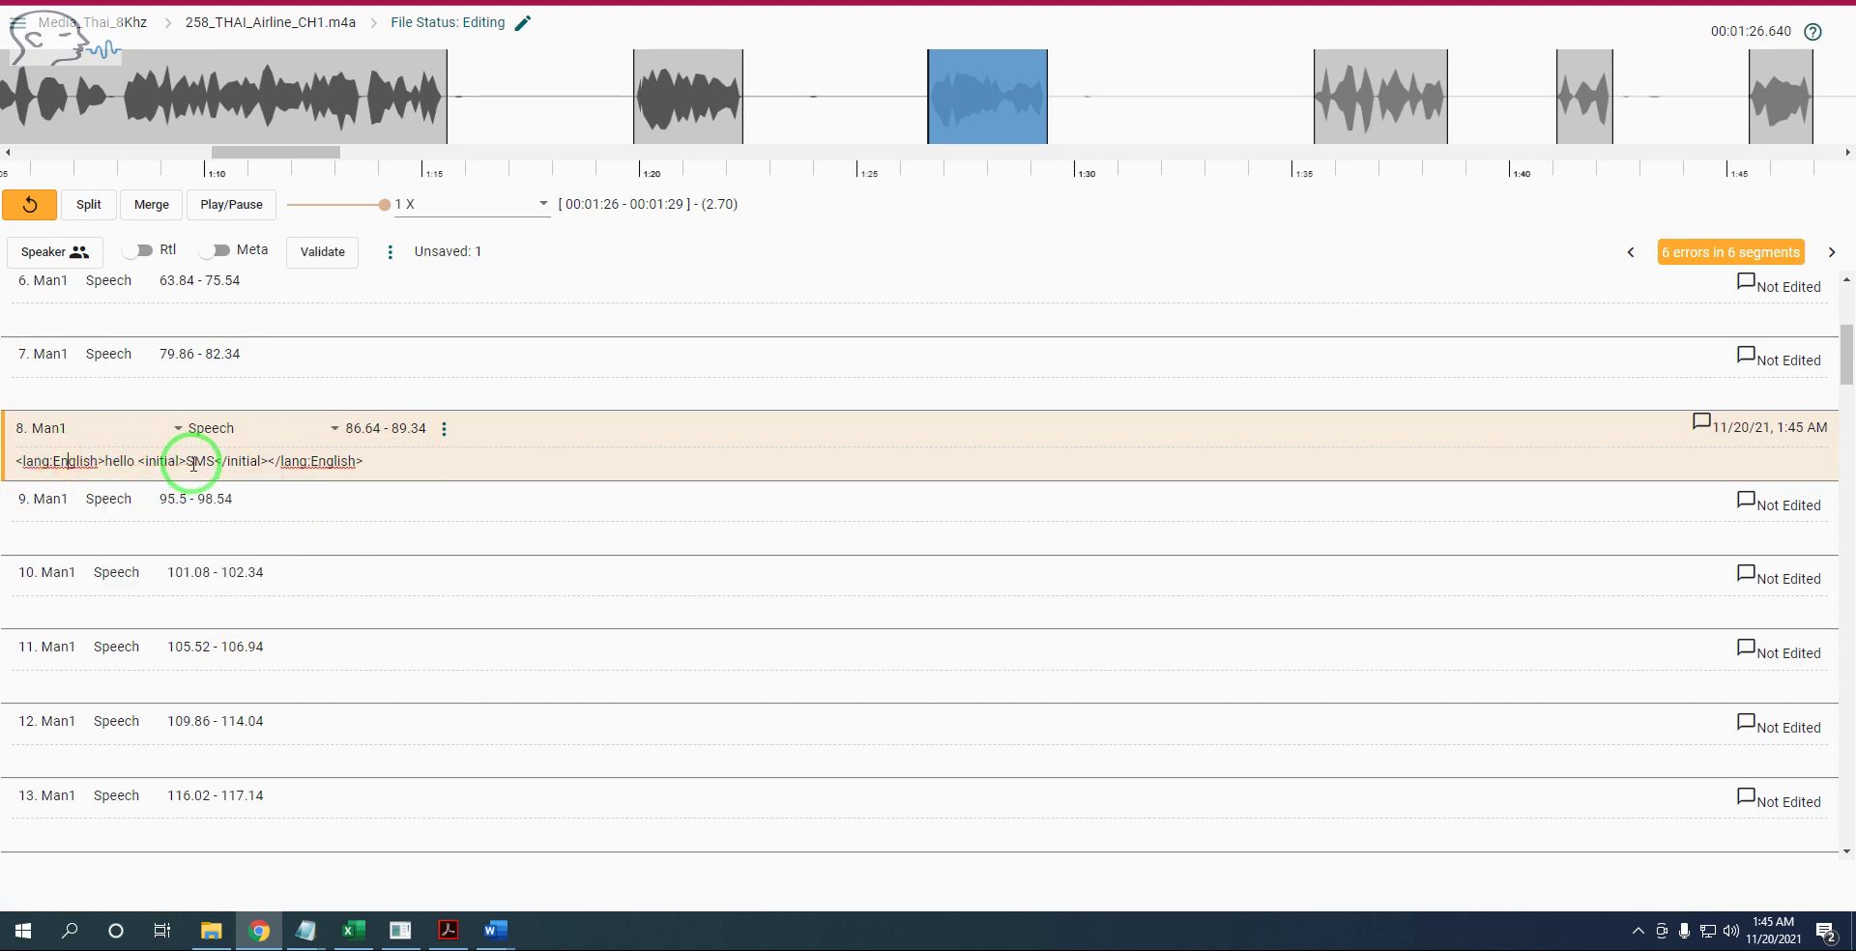
- Examine the word SMS and its <initial> tag nested inside segment 8's English-tagged phrase
drag(188, 461, 219, 462)
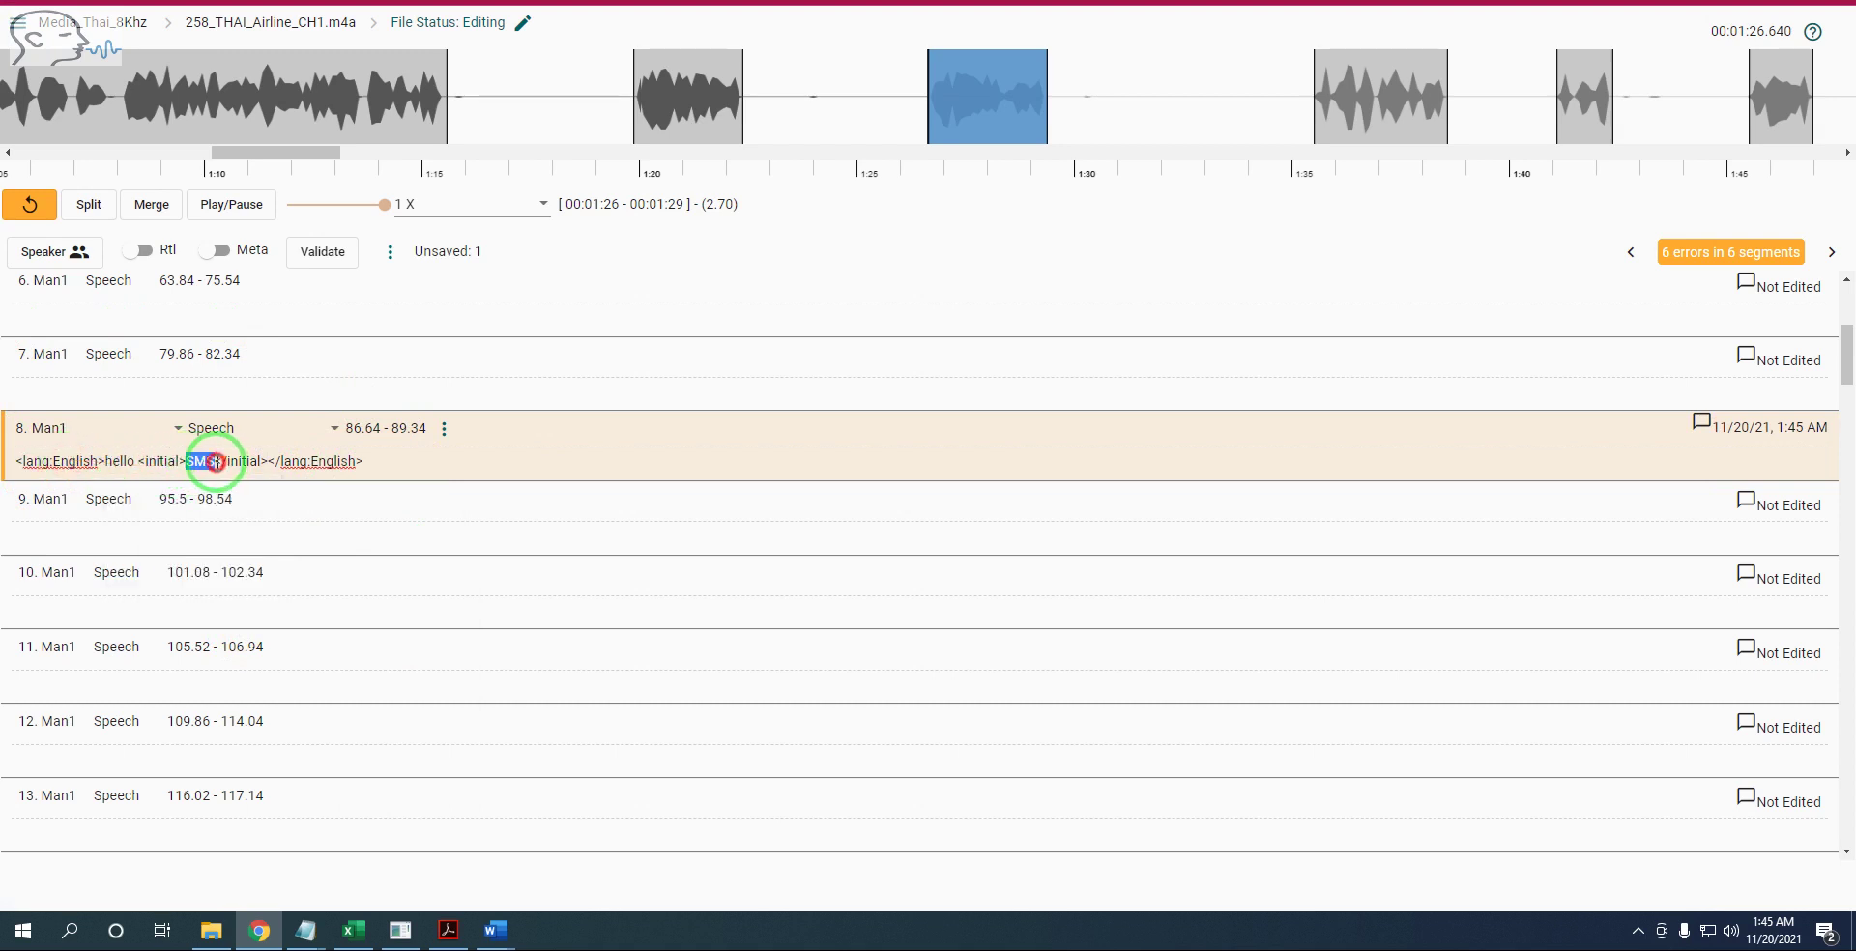
right_click(215, 462)
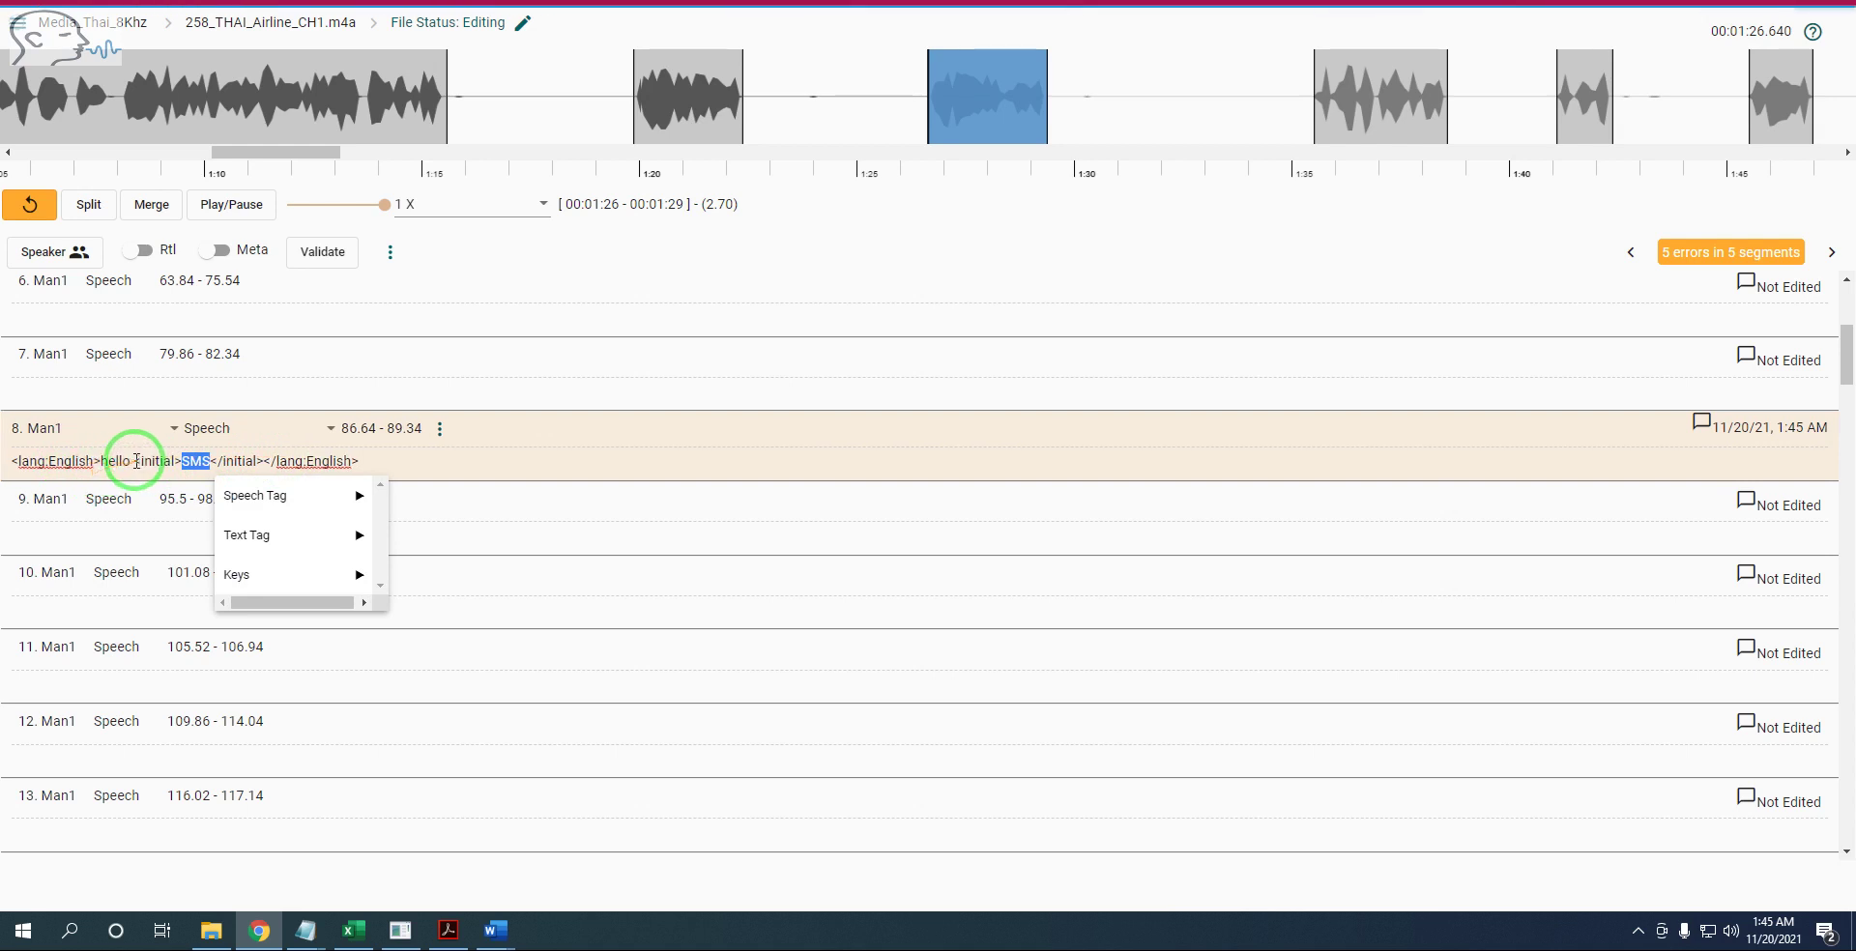
drag(136, 462, 193, 462)
right_click(102, 462)
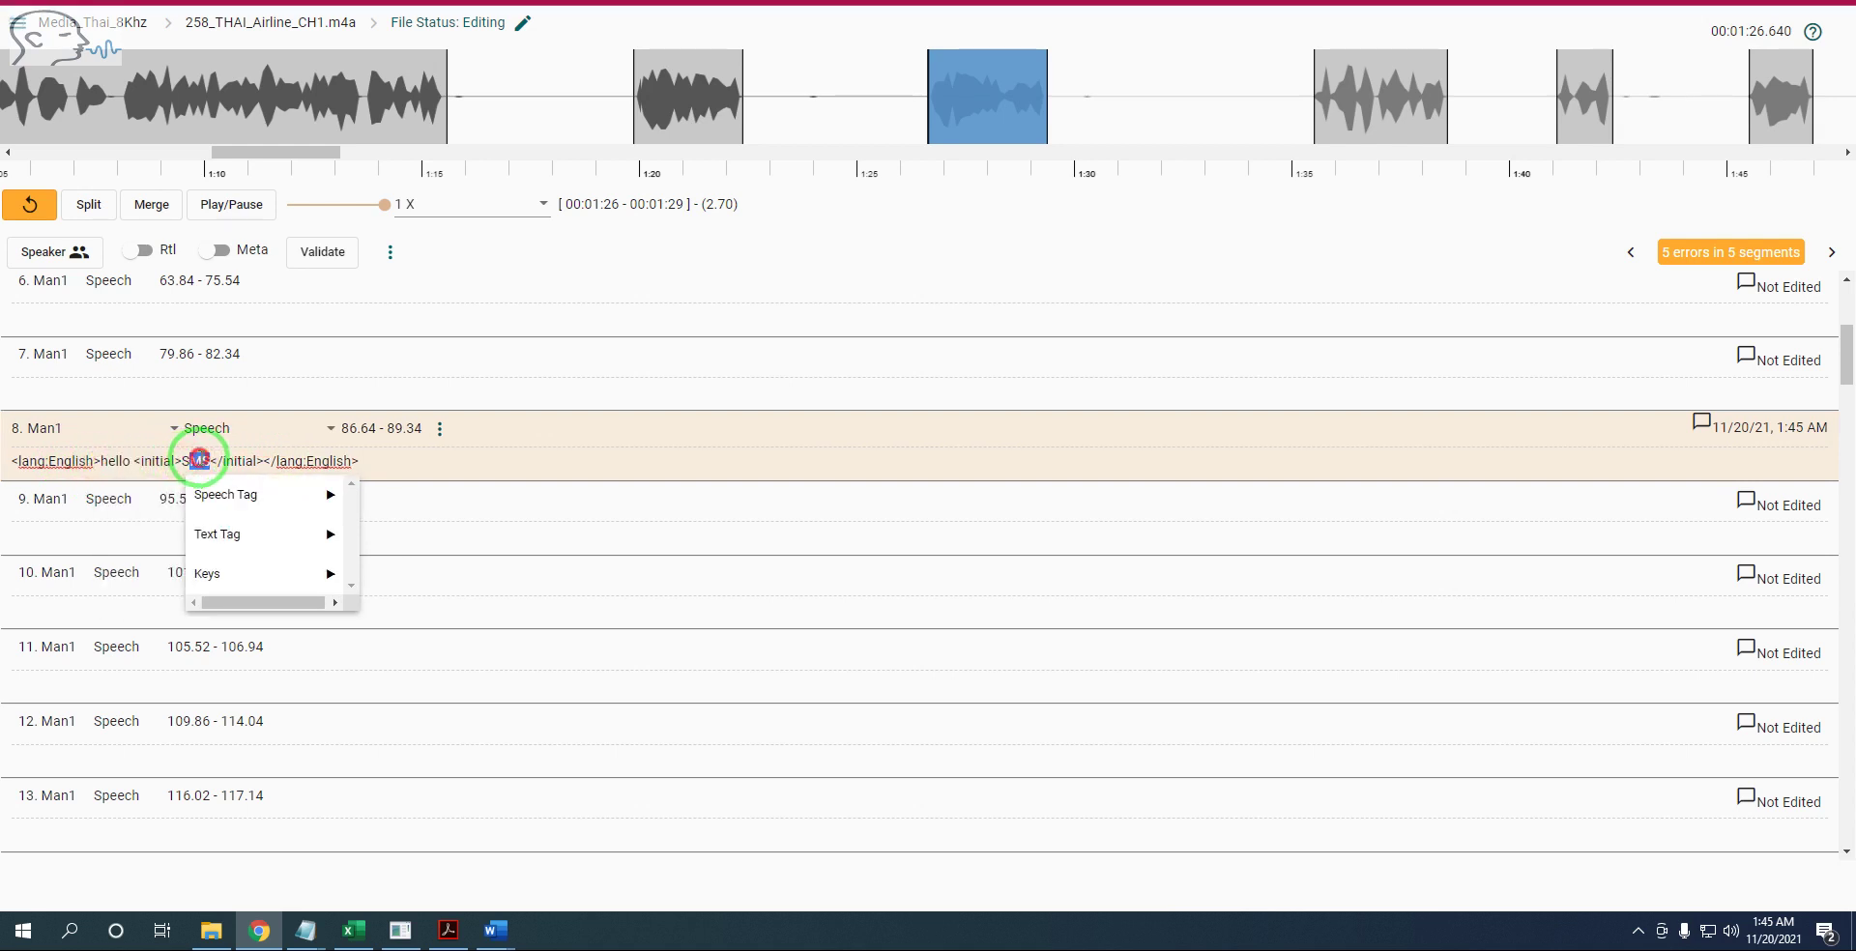
click(166, 463)
- Replace all of segment 8's tagged text with the plain phrase "hello SMS MMS"
drag(406, 459, 5, 488)
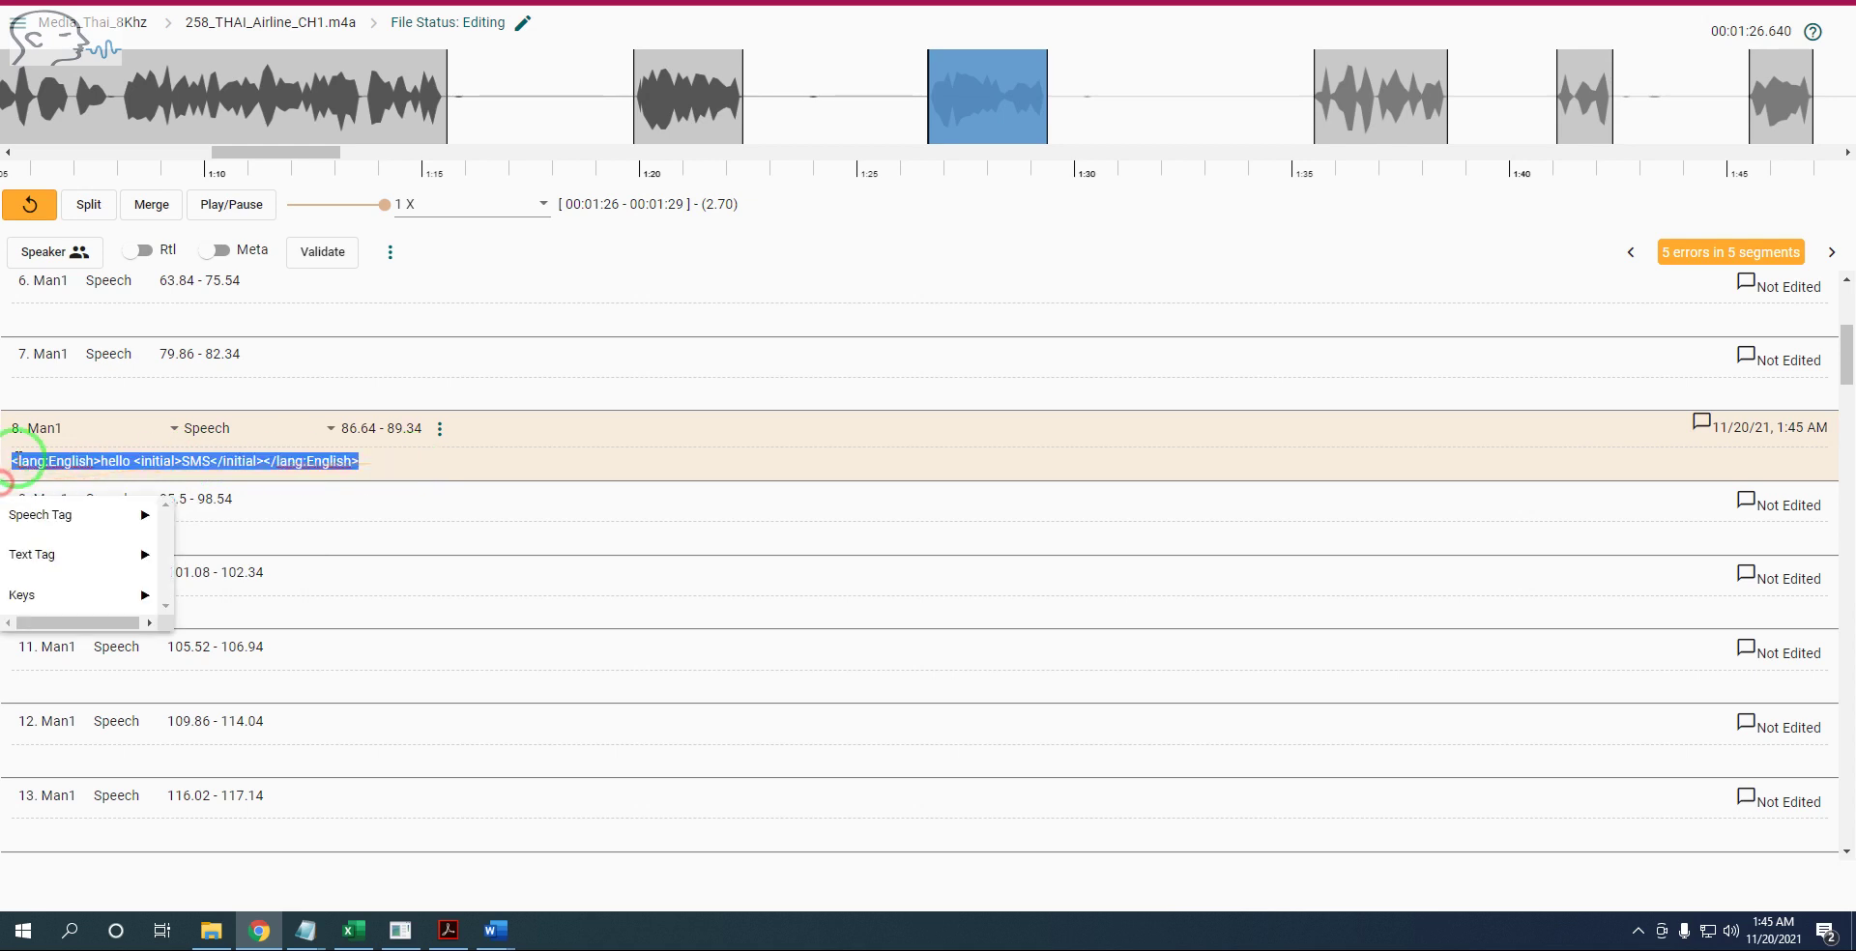
key(BackSpace)
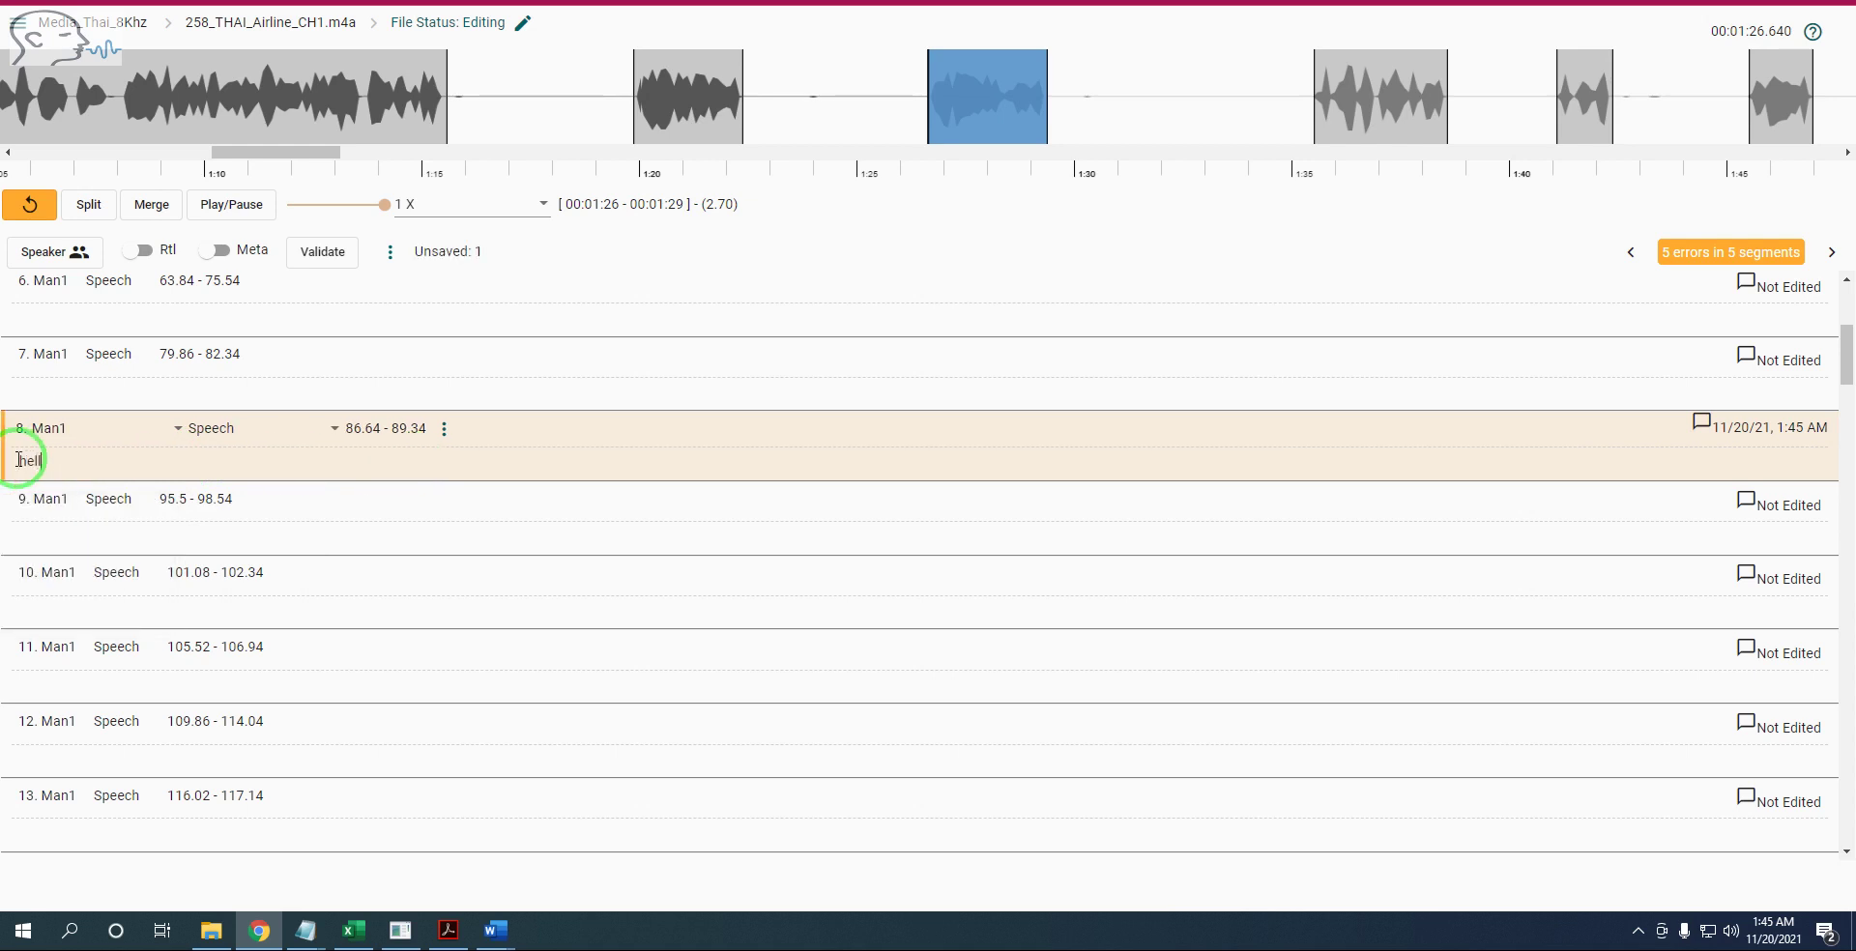
text(hello)
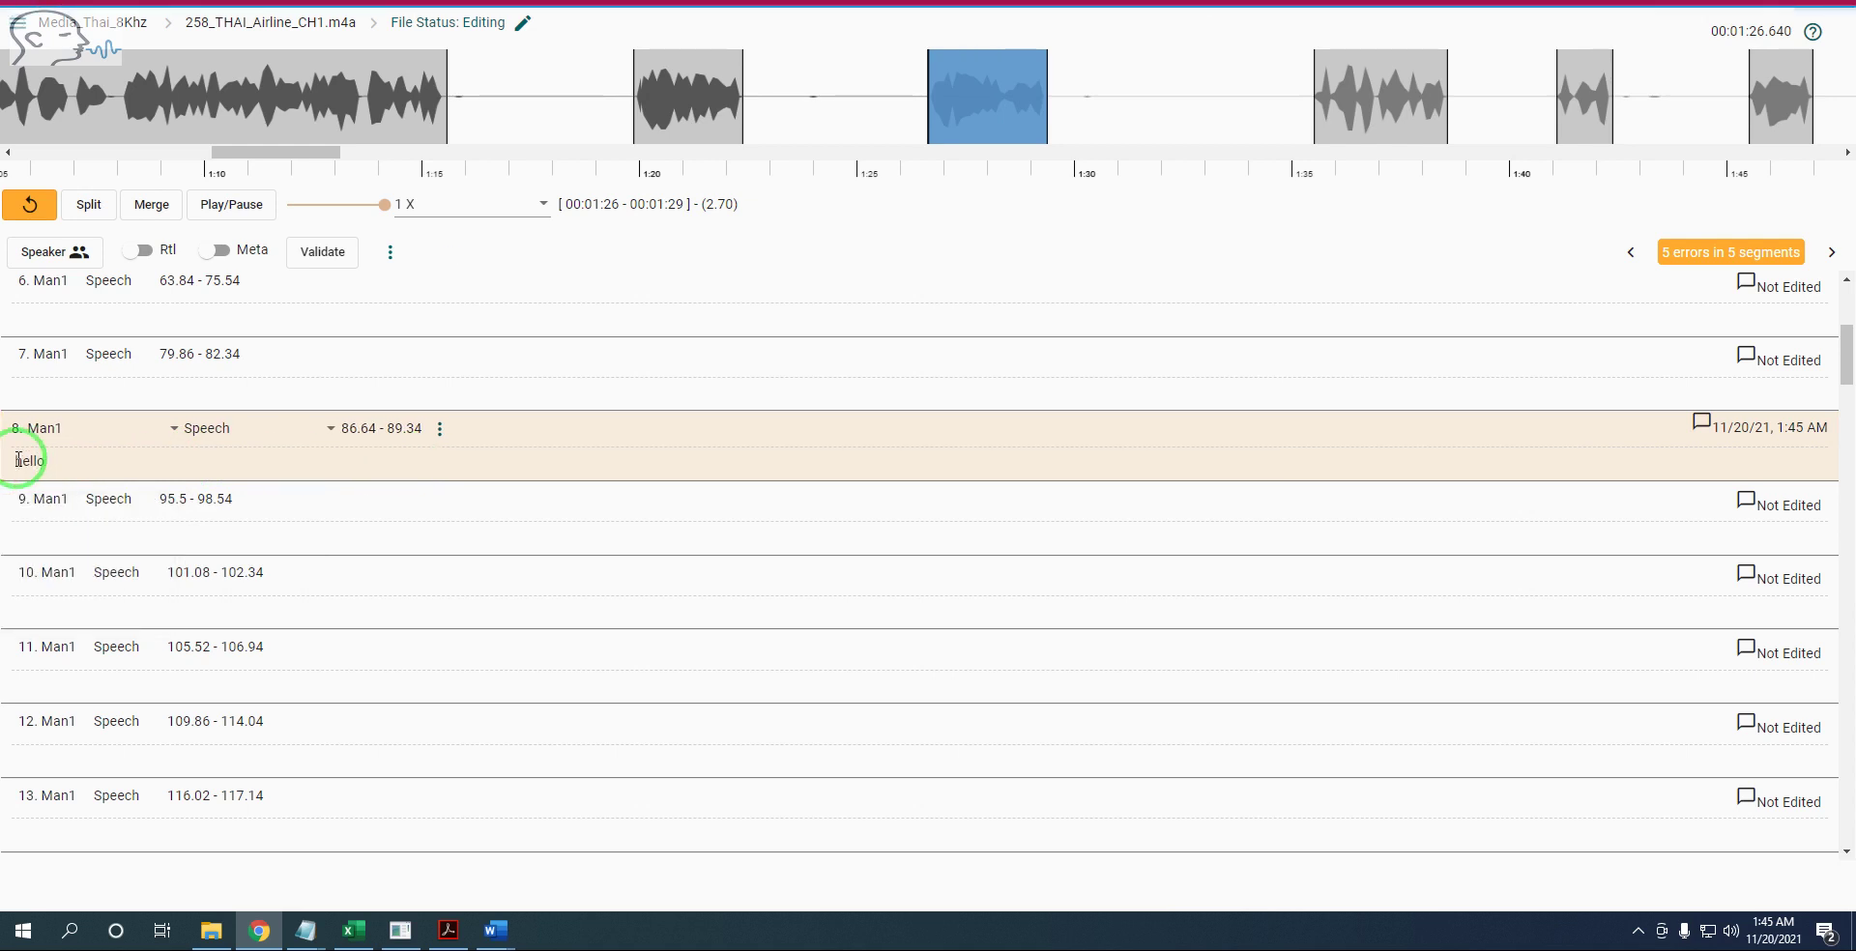
text( SMS MMS)
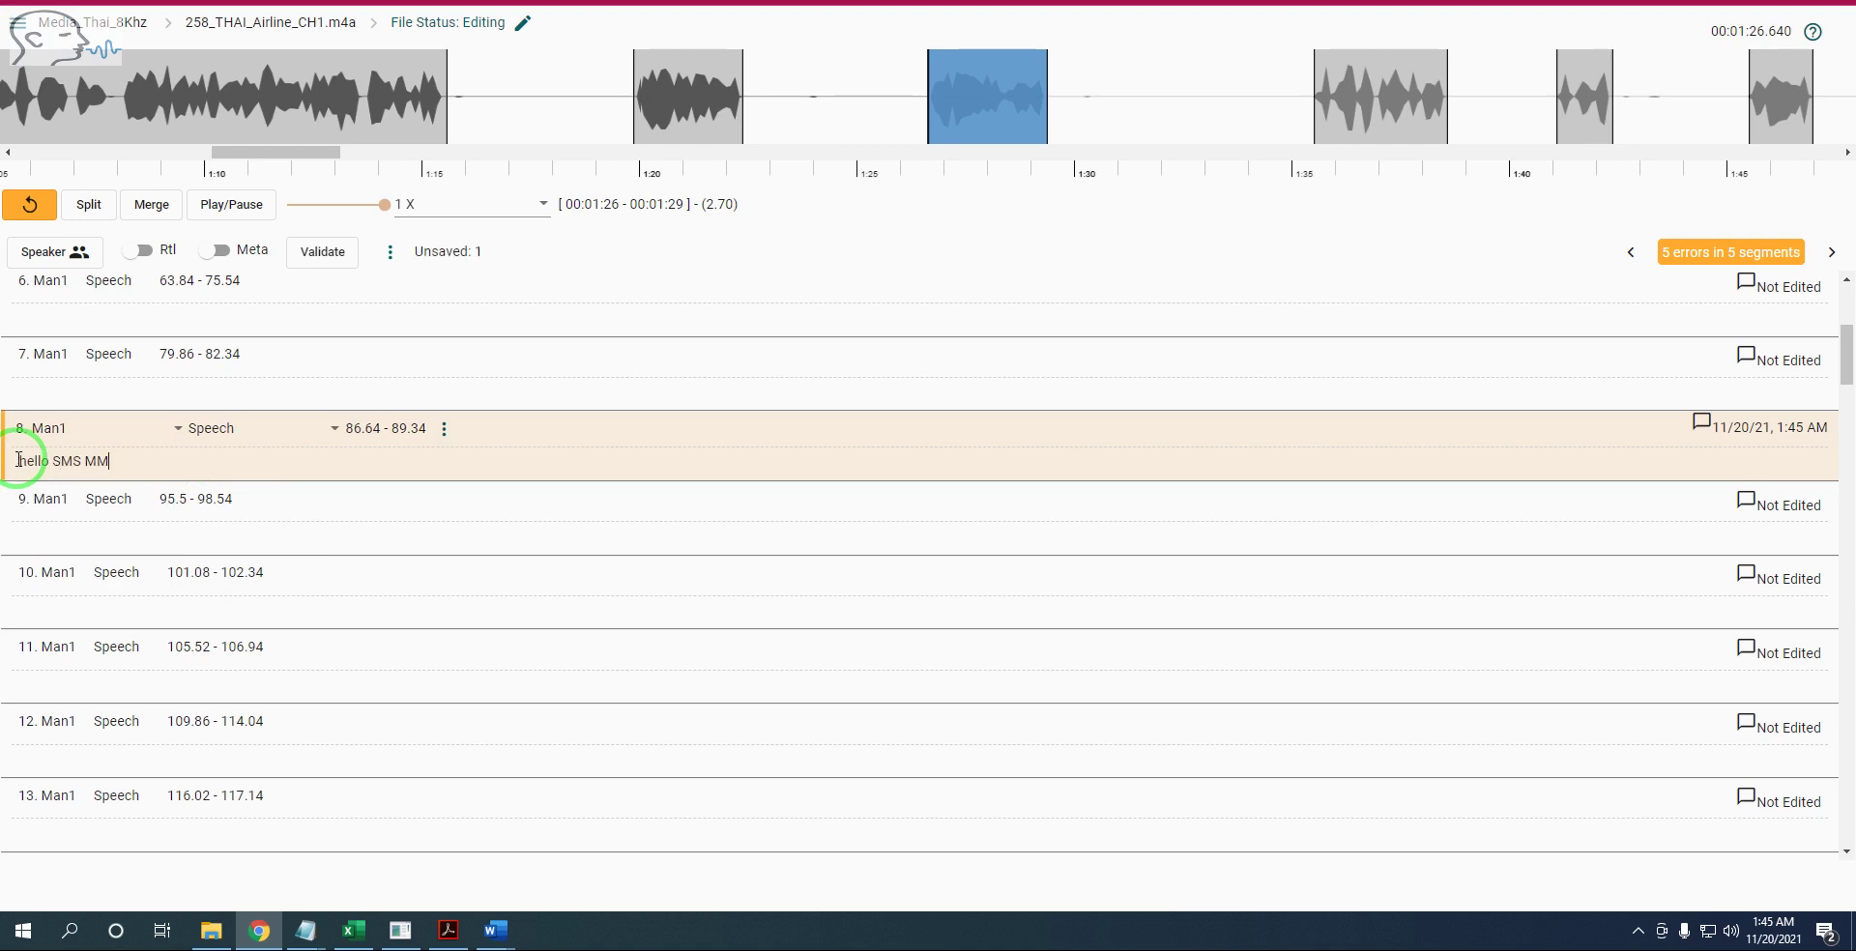
- Wrap the two abbreviations "SMS MMS" in segment 8 together in a single <initial> text tag
click(117, 462)
drag(117, 462, 58, 462)
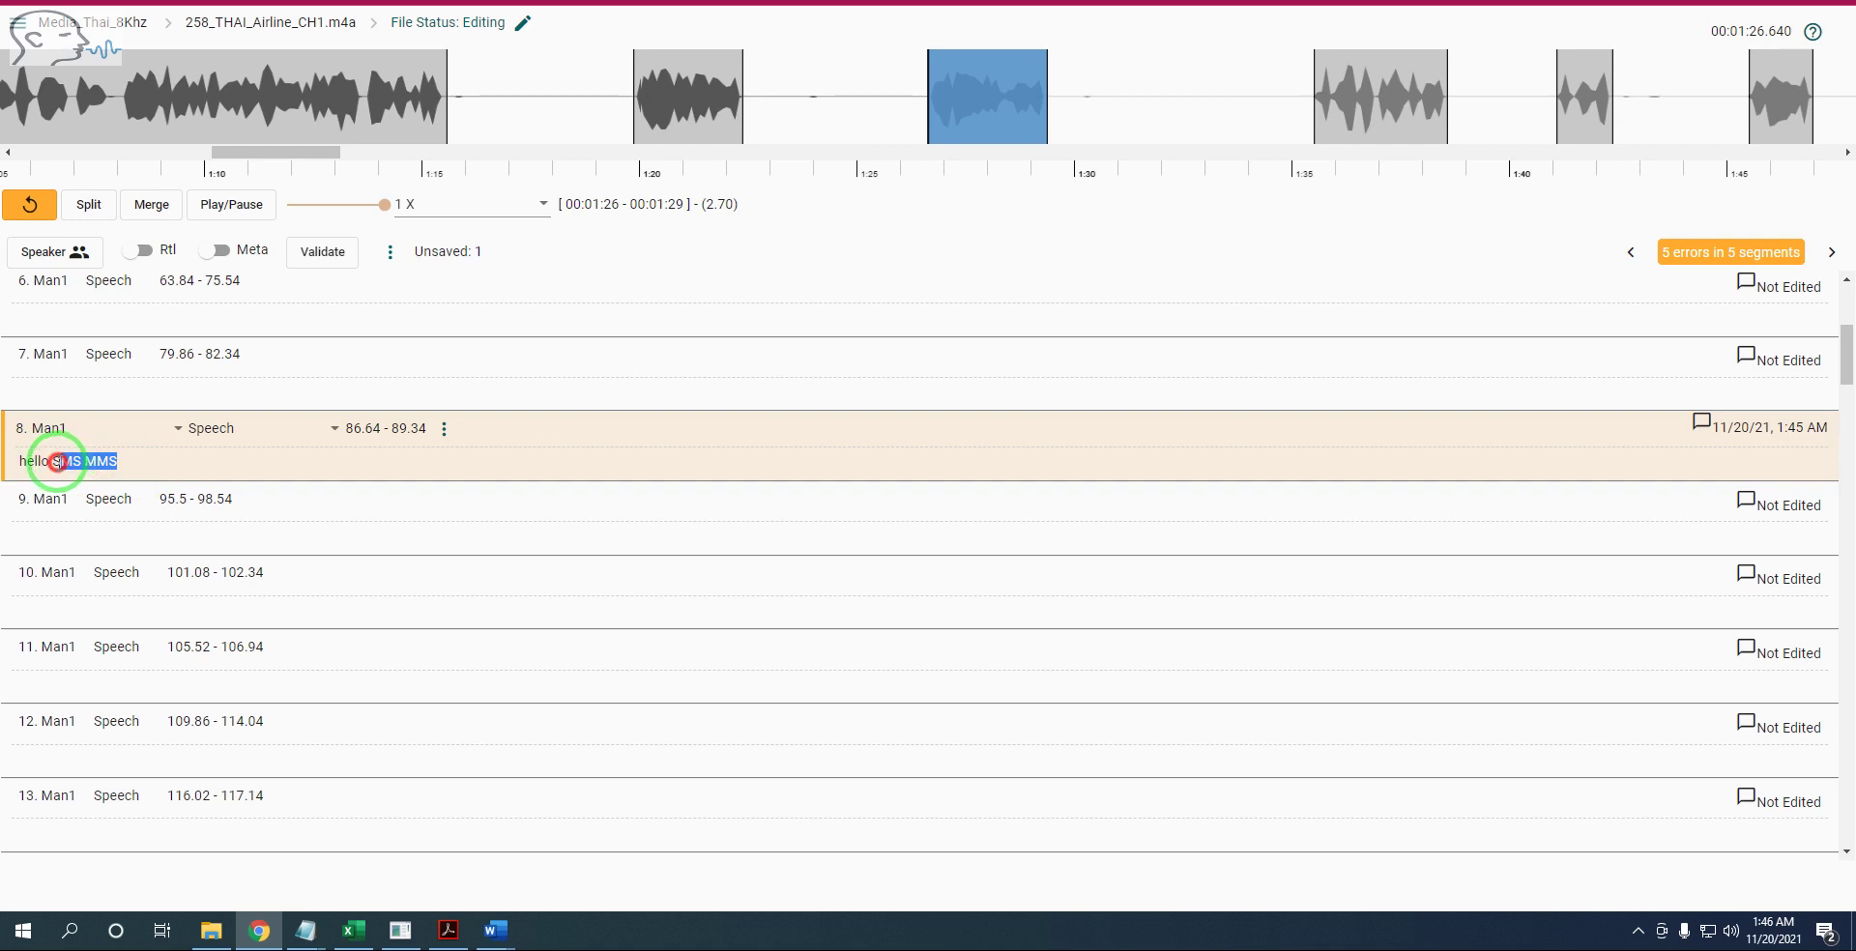
right_click(58, 462)
mouse_move(136, 534)
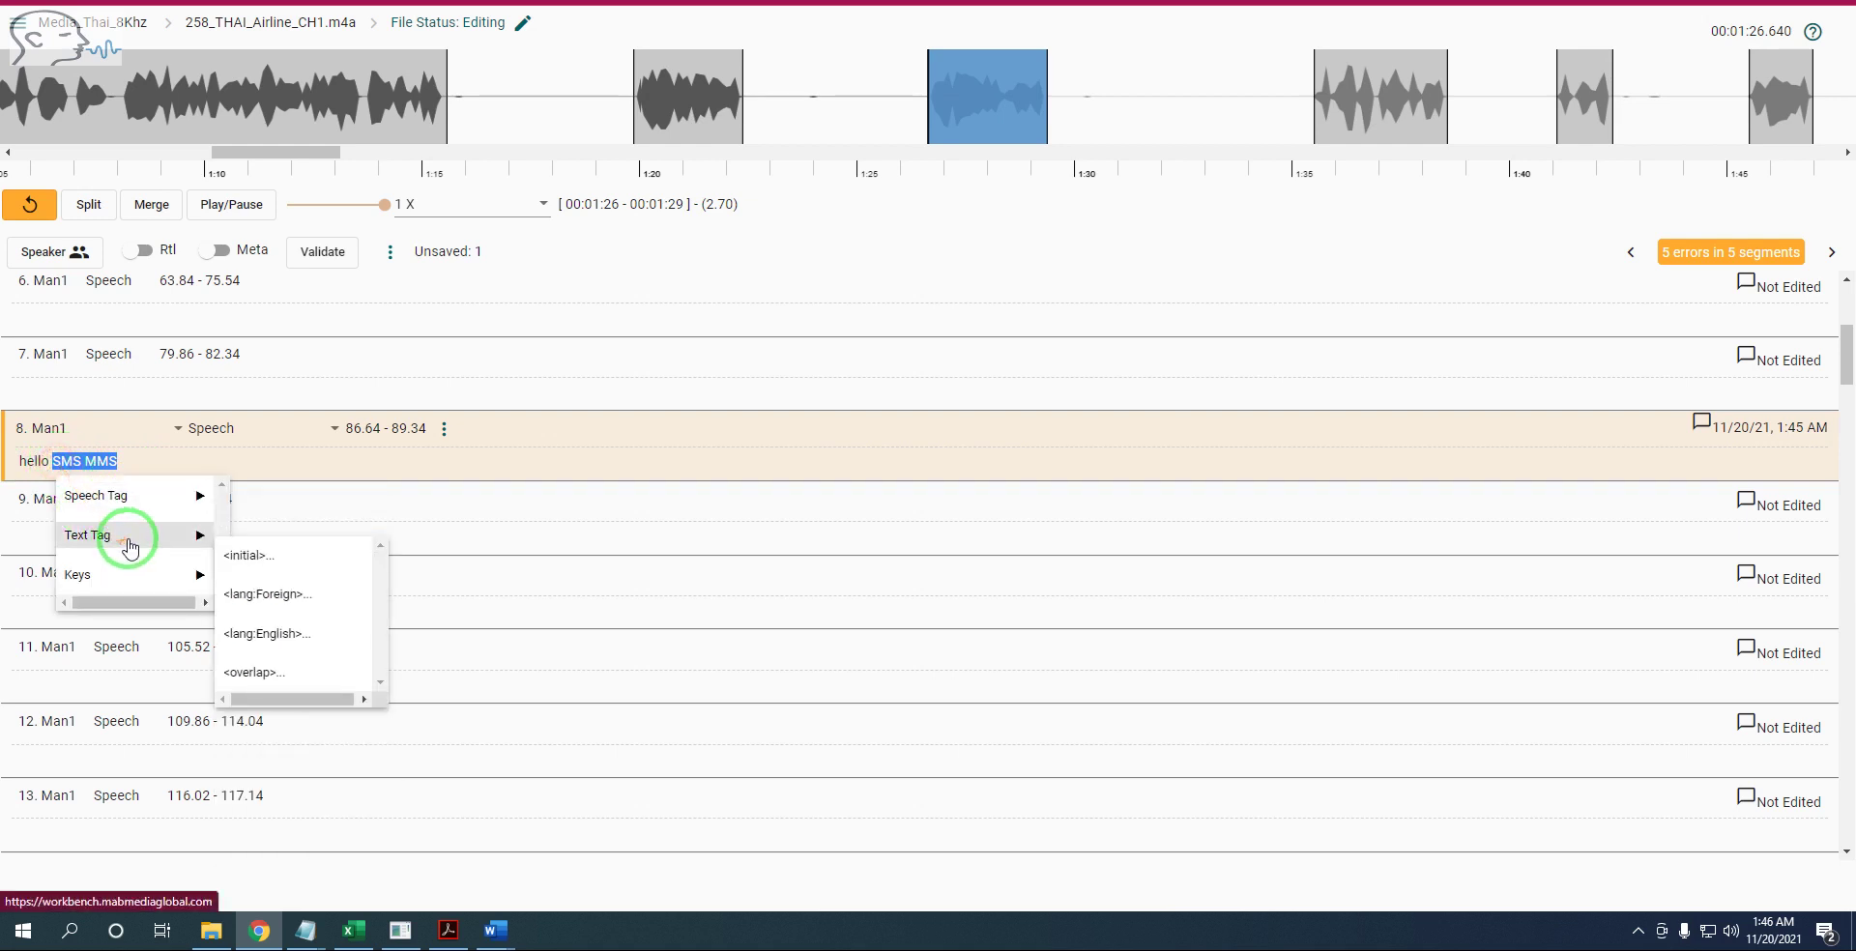
click(263, 552)
- Enclose segment 8's whole phrase, hello plus the initial-tagged SMS MMS, in a <lang:English> text tag
drag(221, 462, 3, 462)
right_click(3, 462)
mouse_move(147, 529)
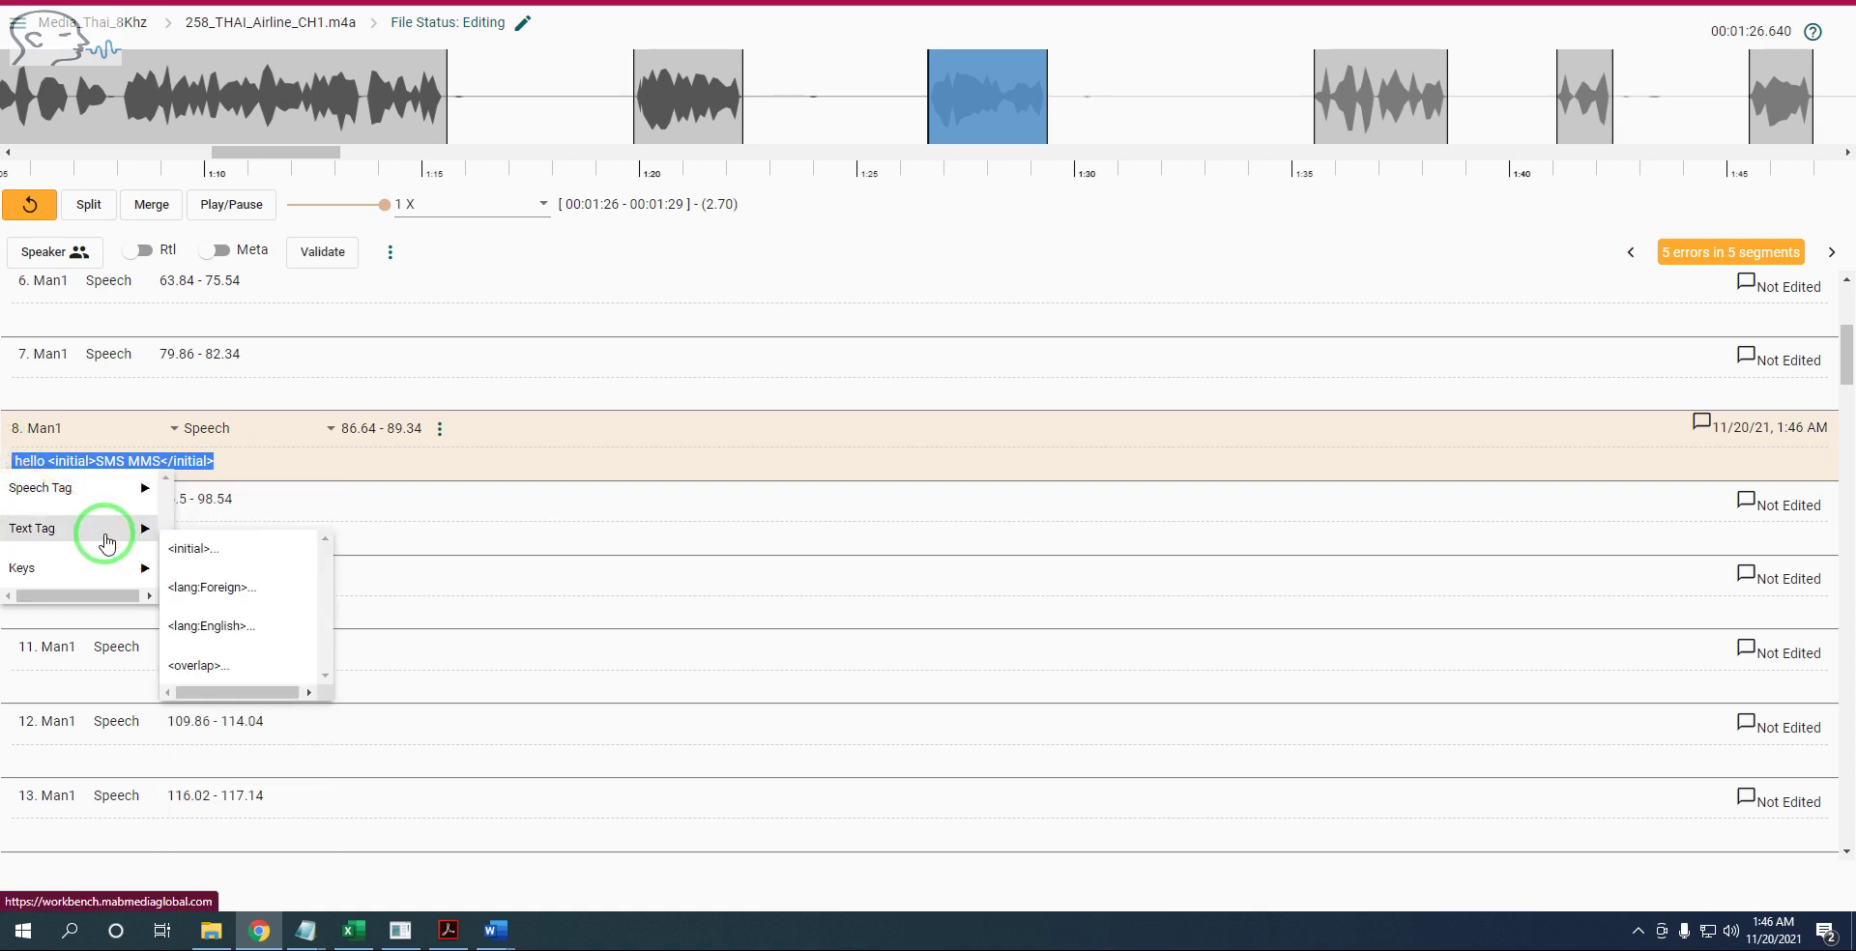
click(240, 623)
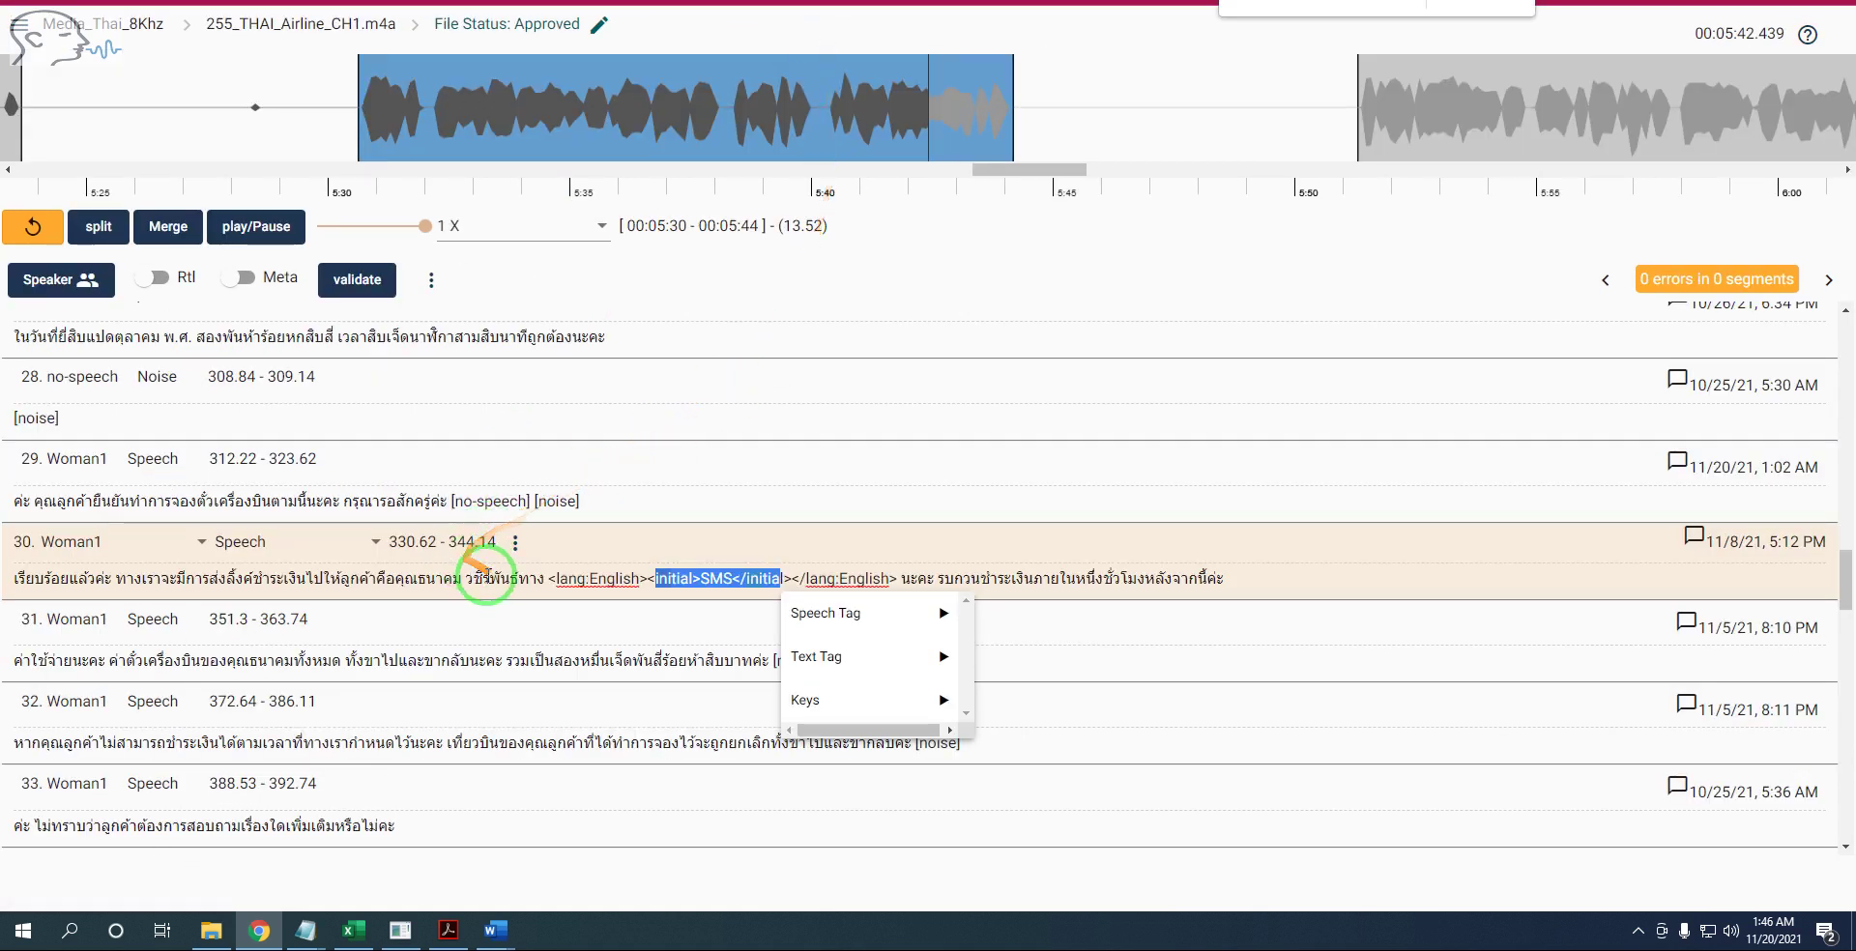
- Search the approved 255_THAI_Airline_CH1.m4a transcript for "ini" and highlight the complete tagged SMS text in segment 52
click(493, 572)
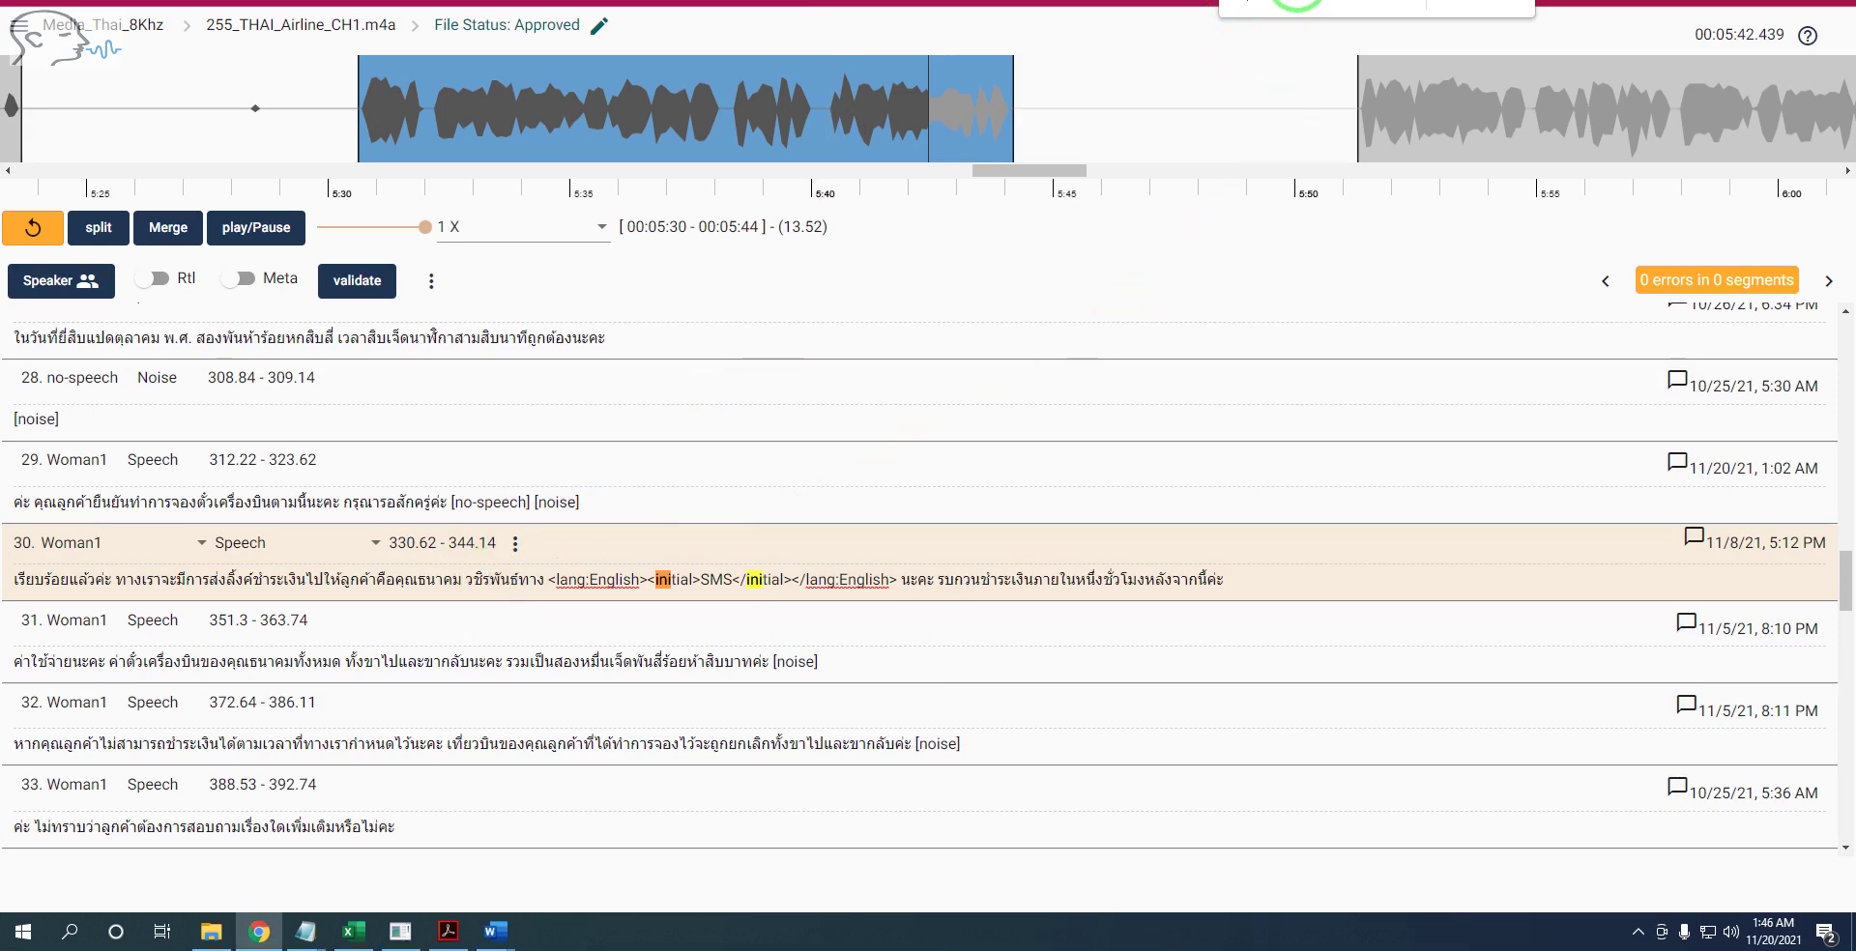
key(Return)
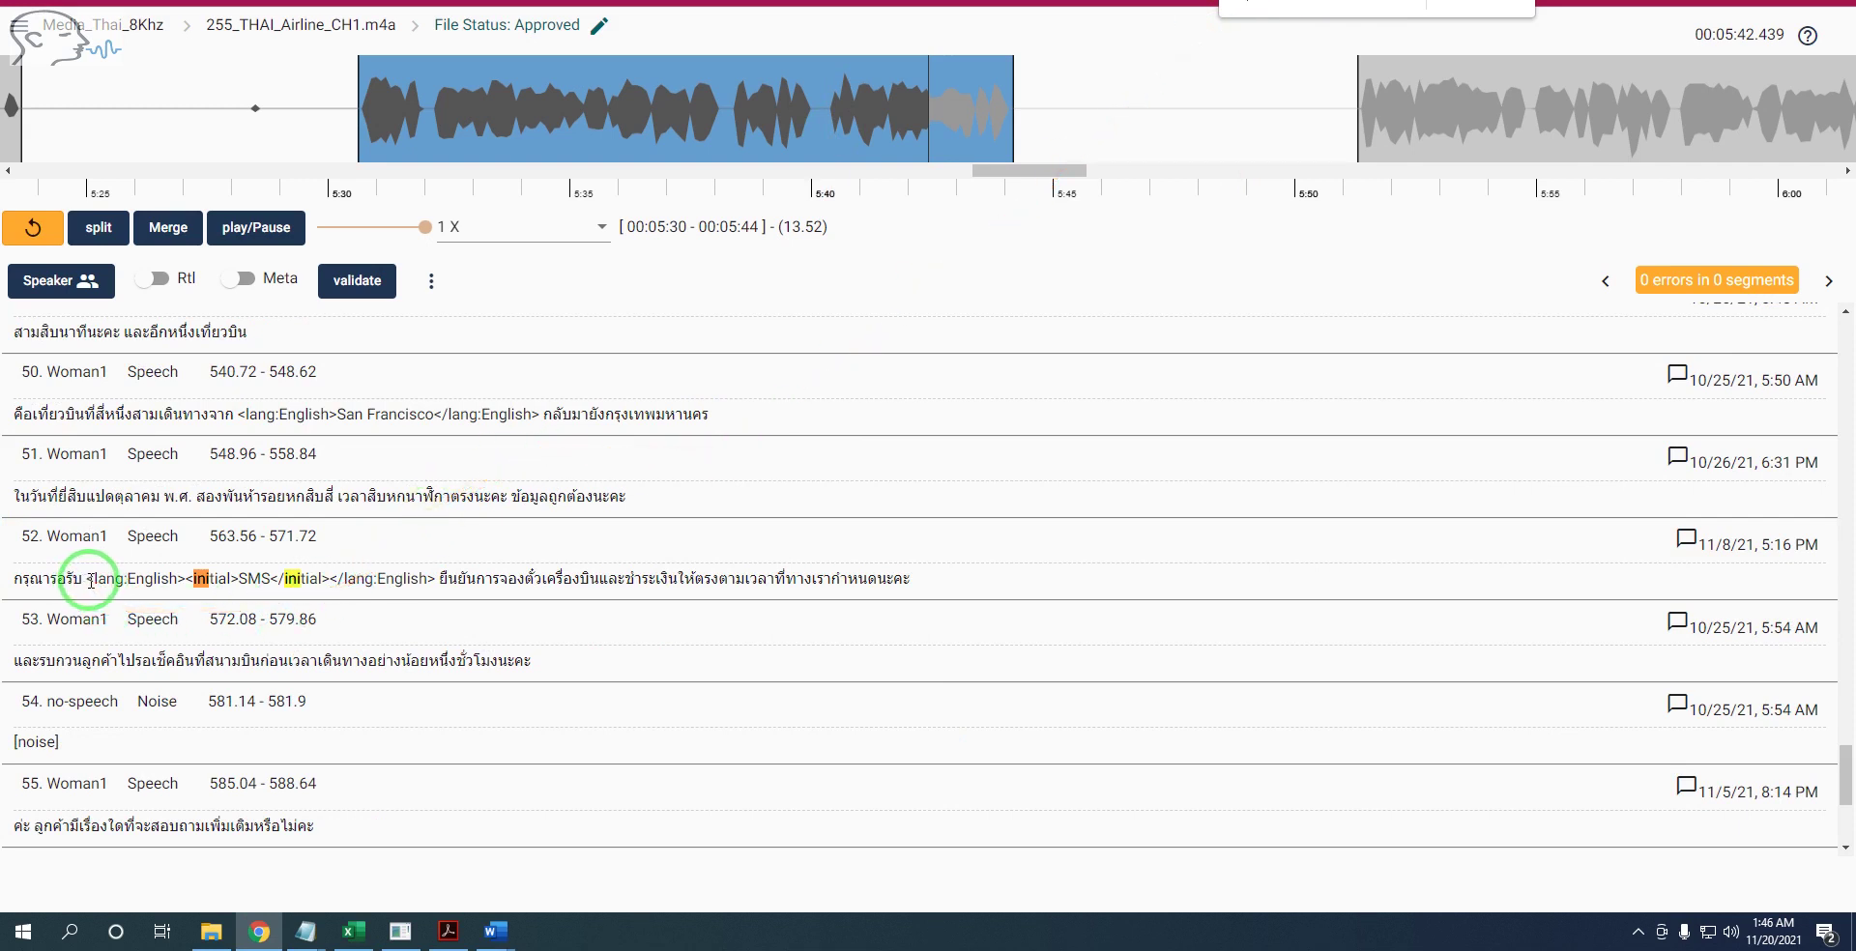
drag(90, 580, 435, 577)
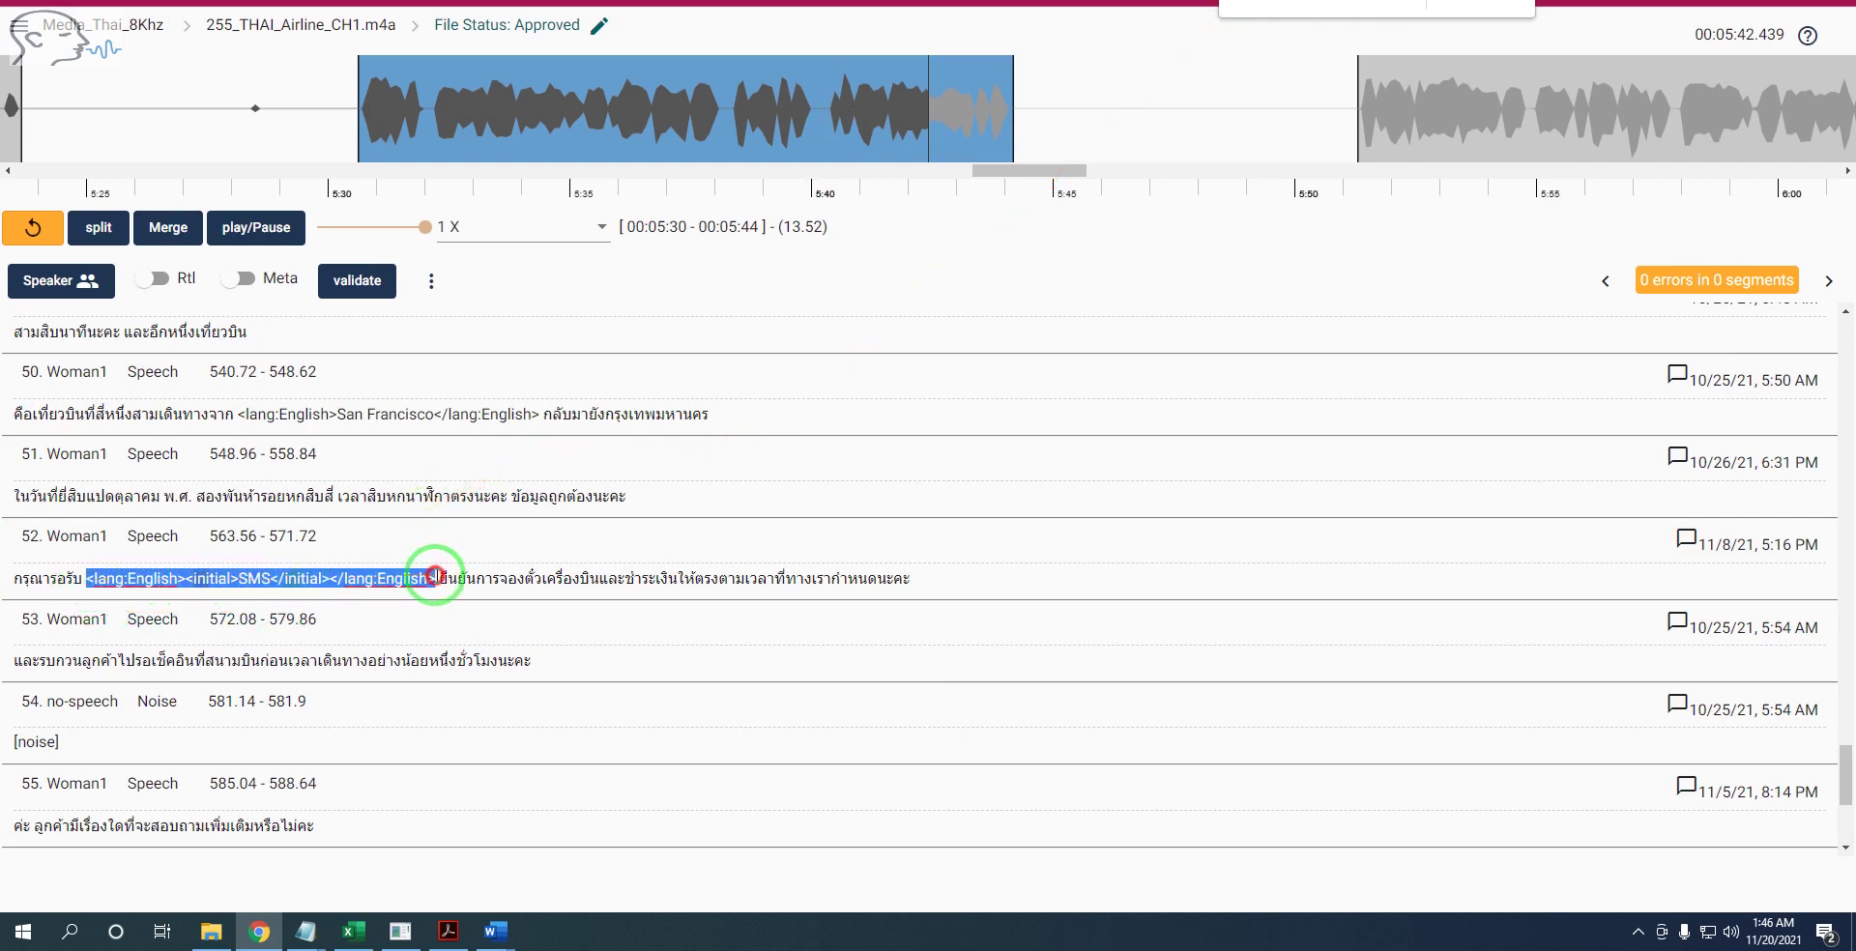
right_click(440, 577)
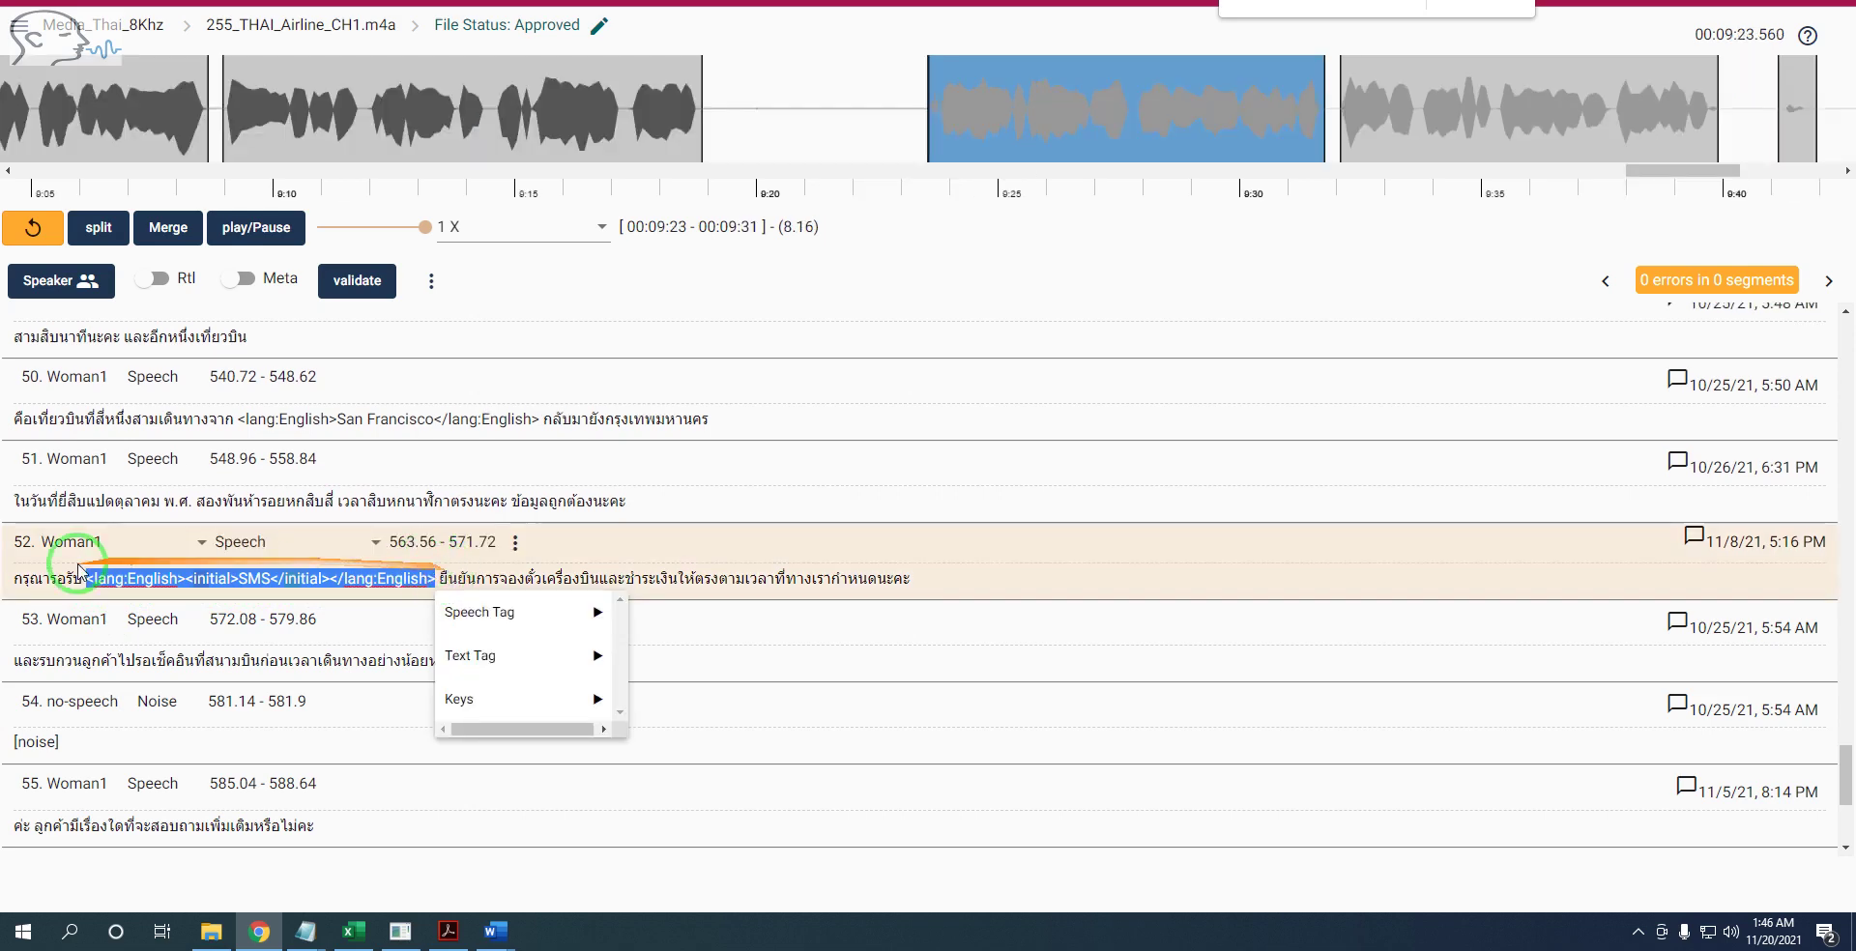
click(232, 578)
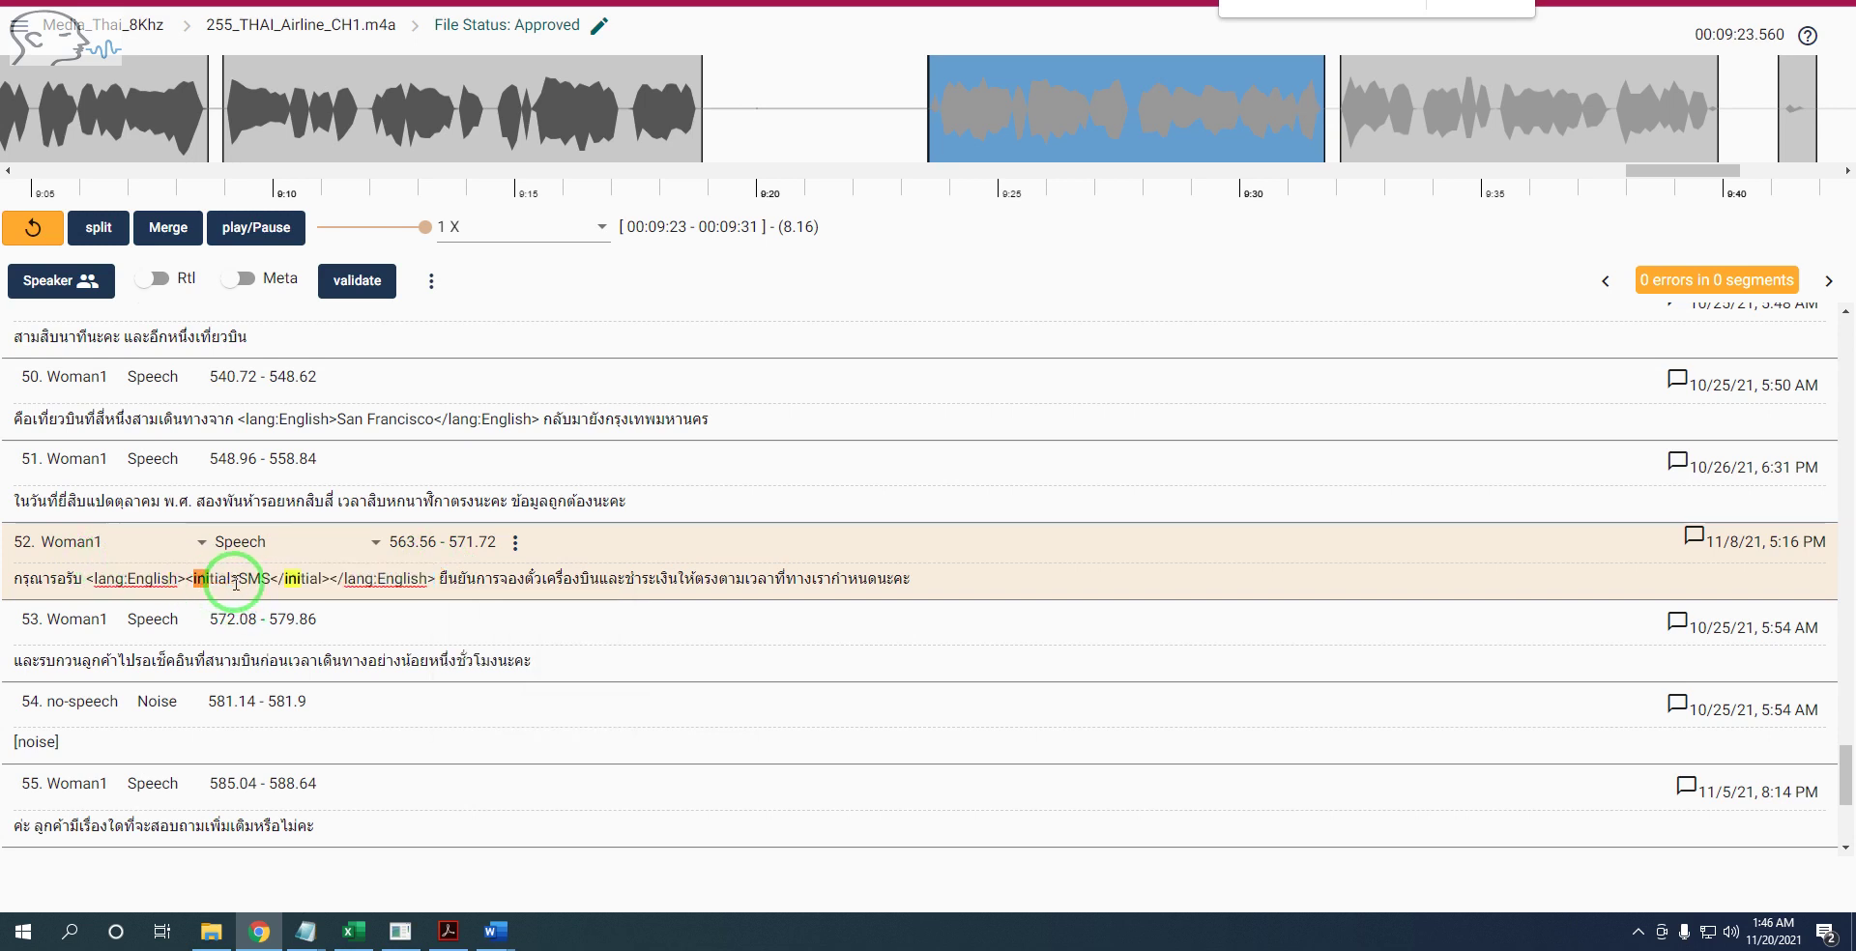
- Examine the inner <initial> tag around SMS in segment 52, and the <lang:English> tag that encloses it
drag(229, 578, 338, 578)
right_click(265, 576)
right_click(333, 577)
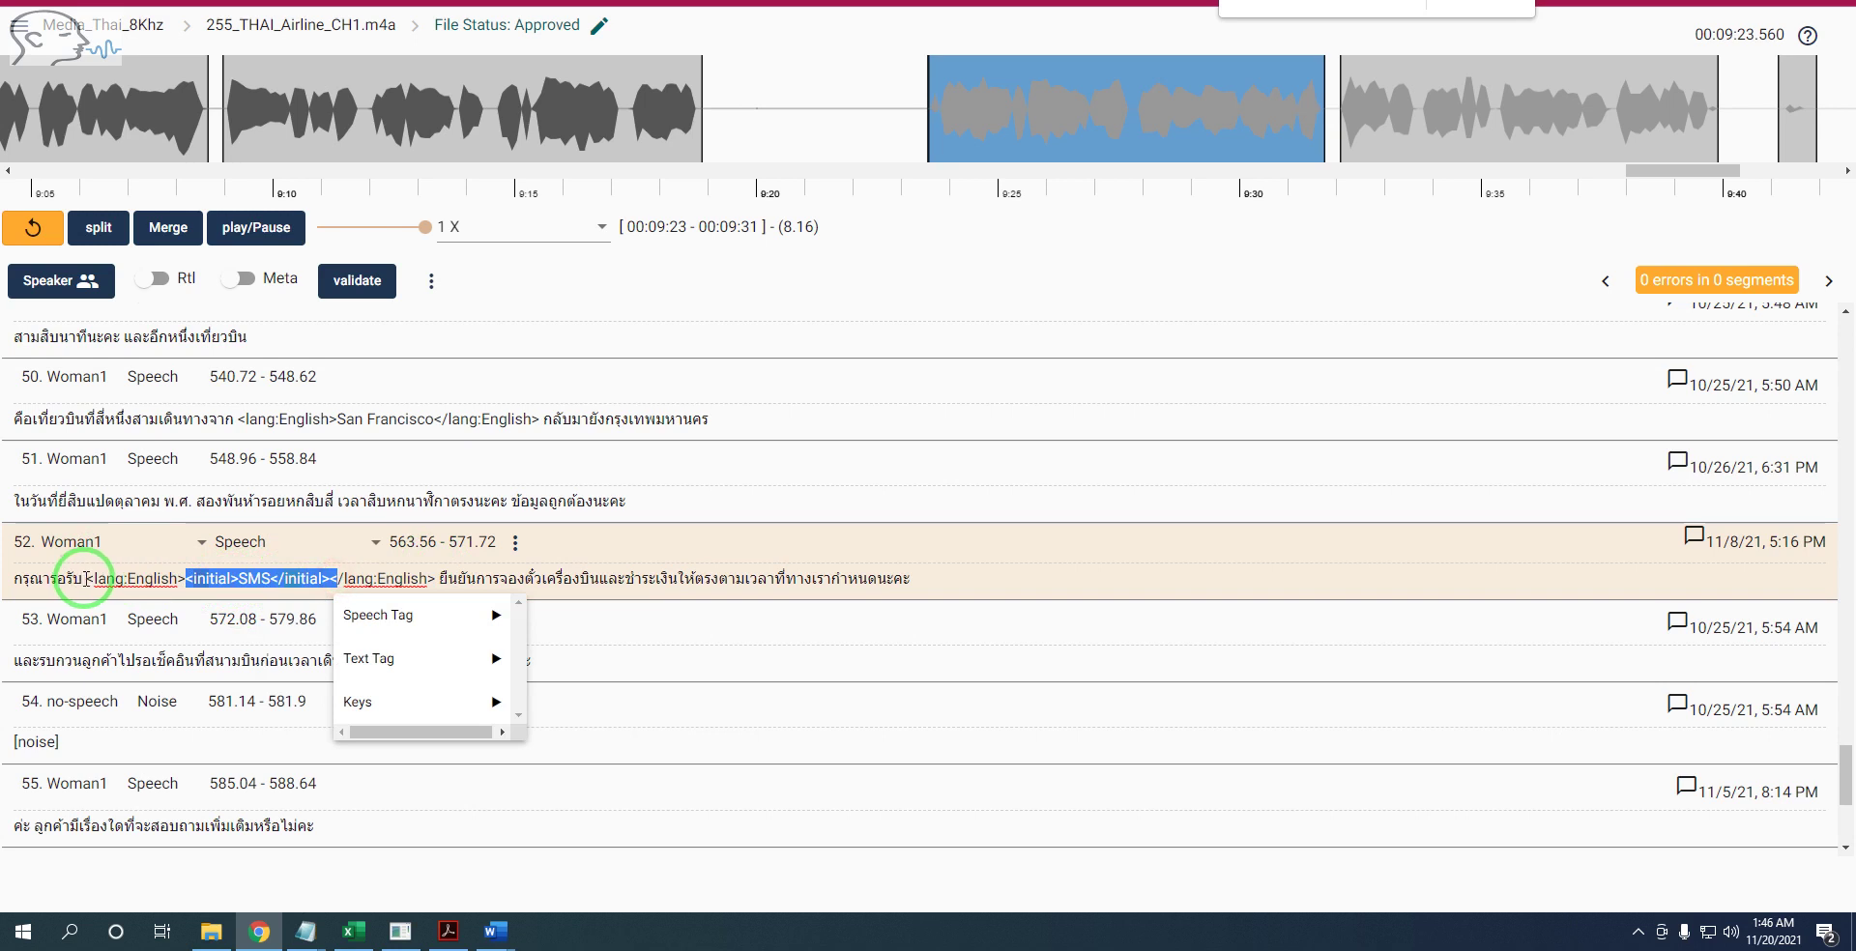
drag(86, 578, 431, 578)
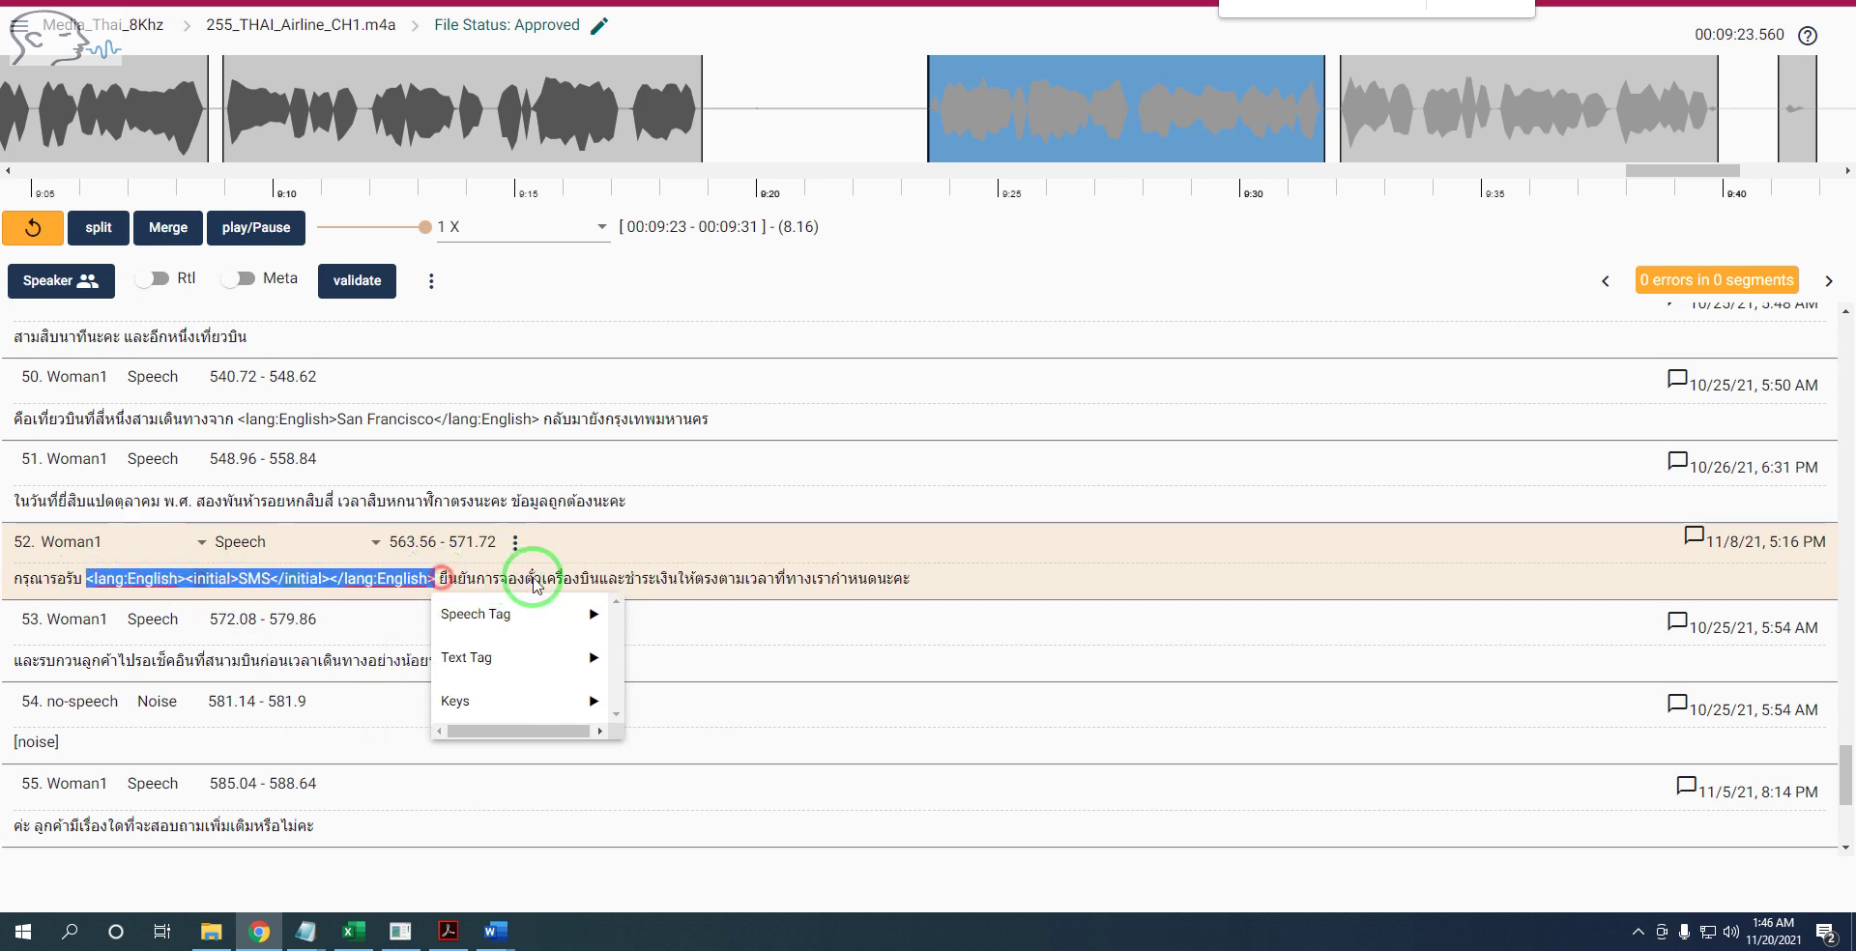
- Check the spaces after and before the English-tagged SMS where it meets the Thai text of segment 52
click(430, 580)
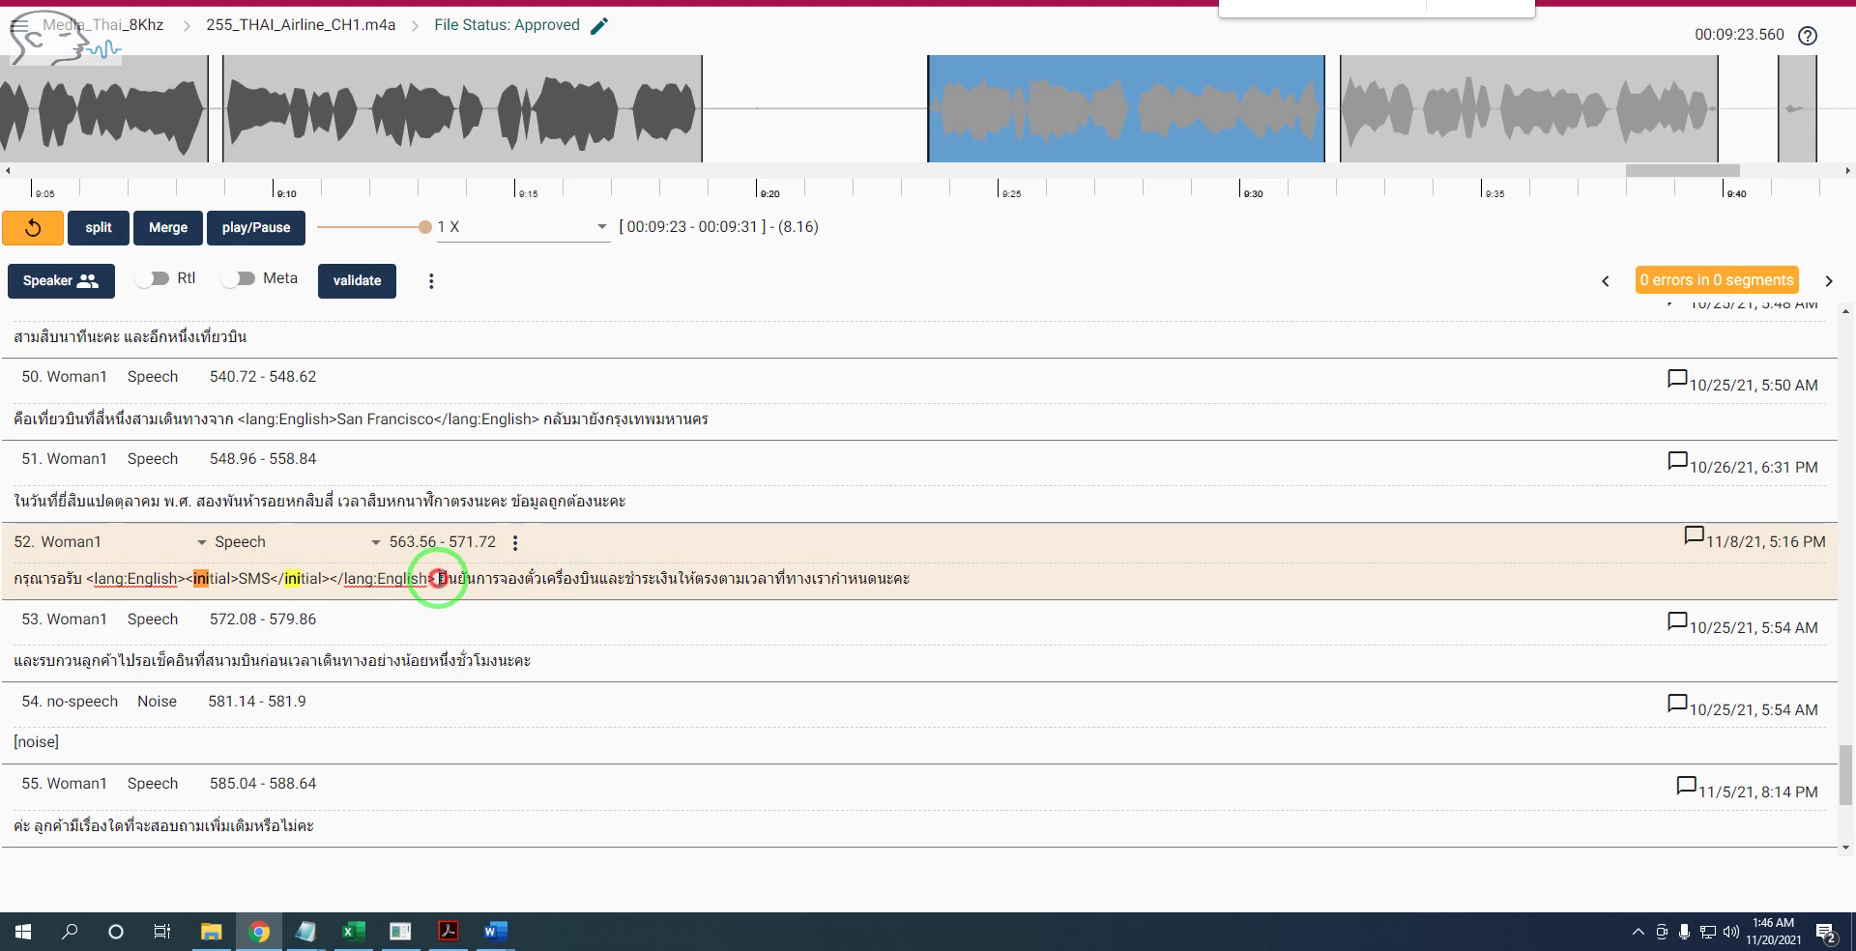
right_click(433, 578)
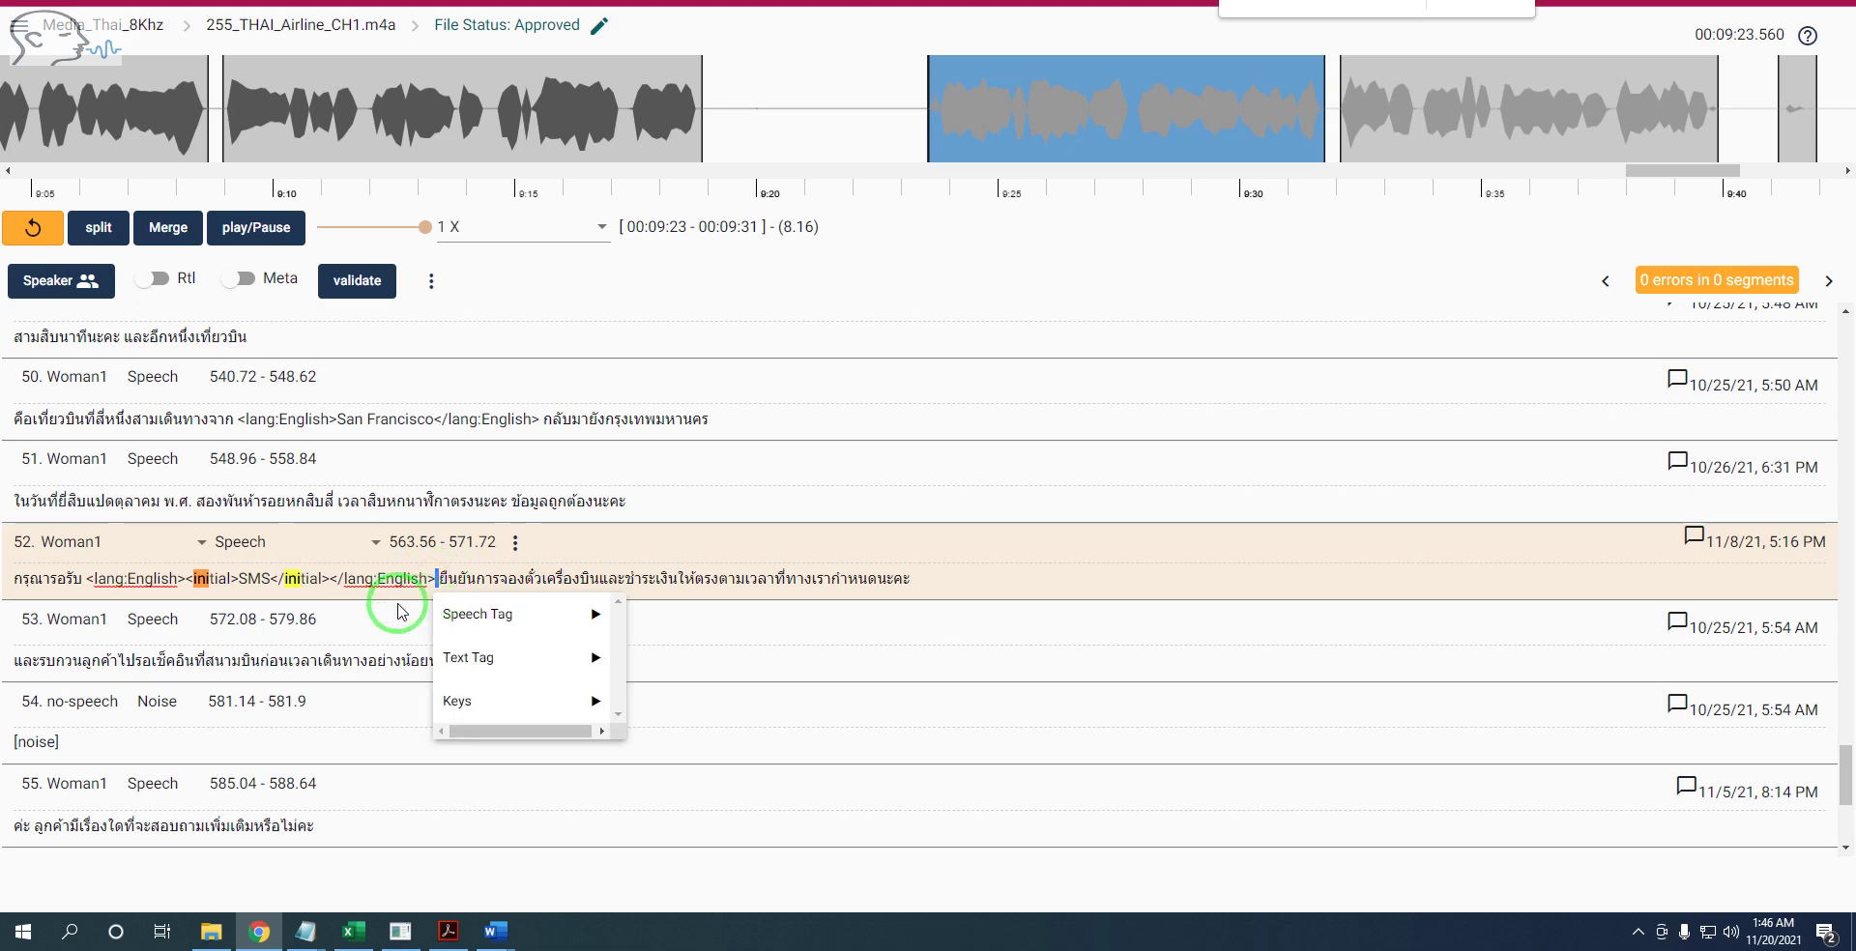
right_click(85, 578)
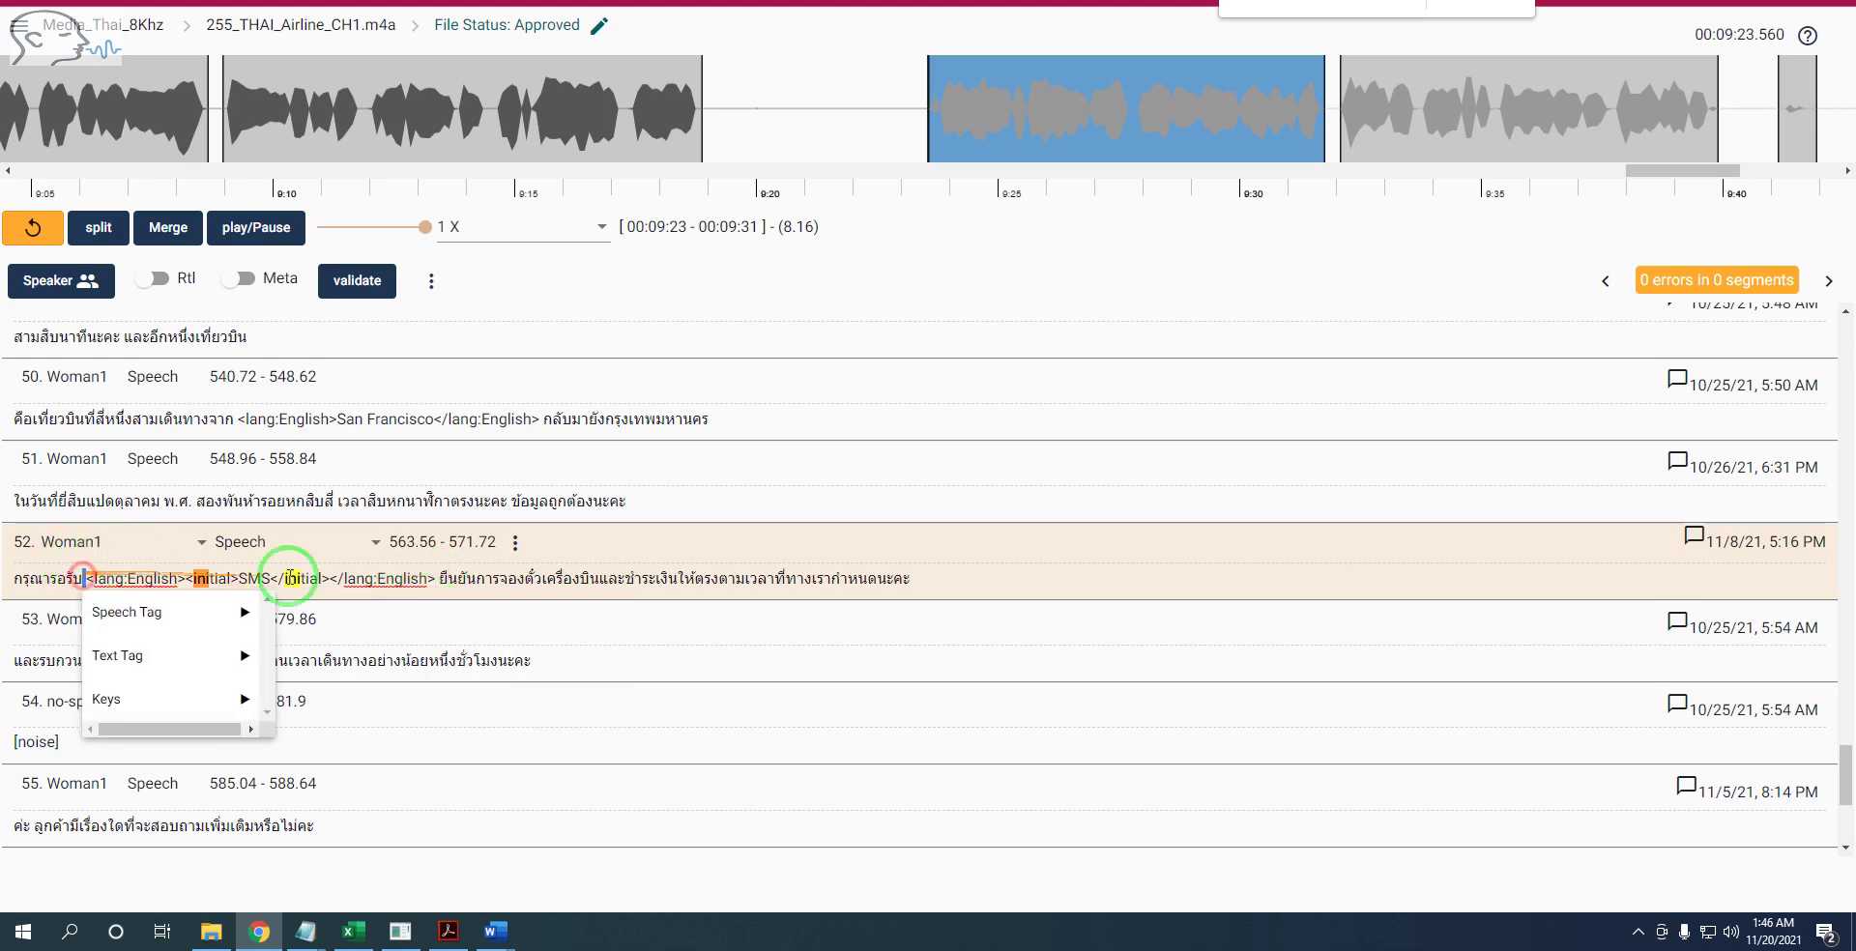
click(933, 577)
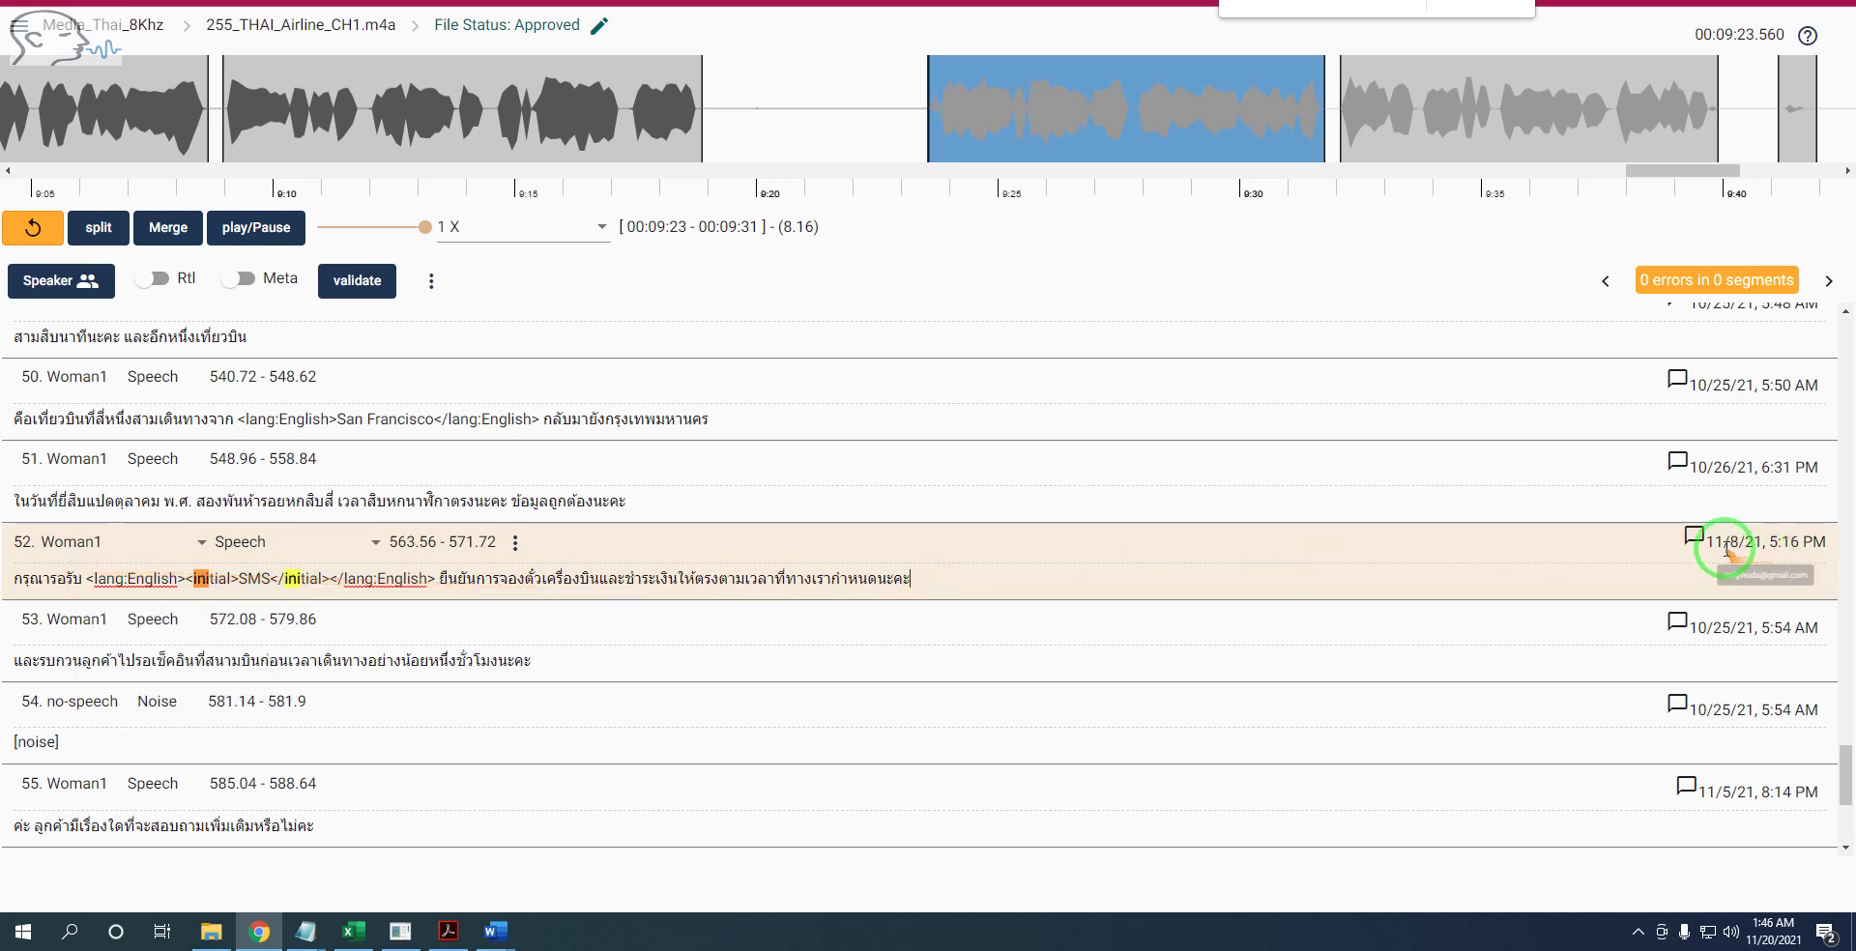